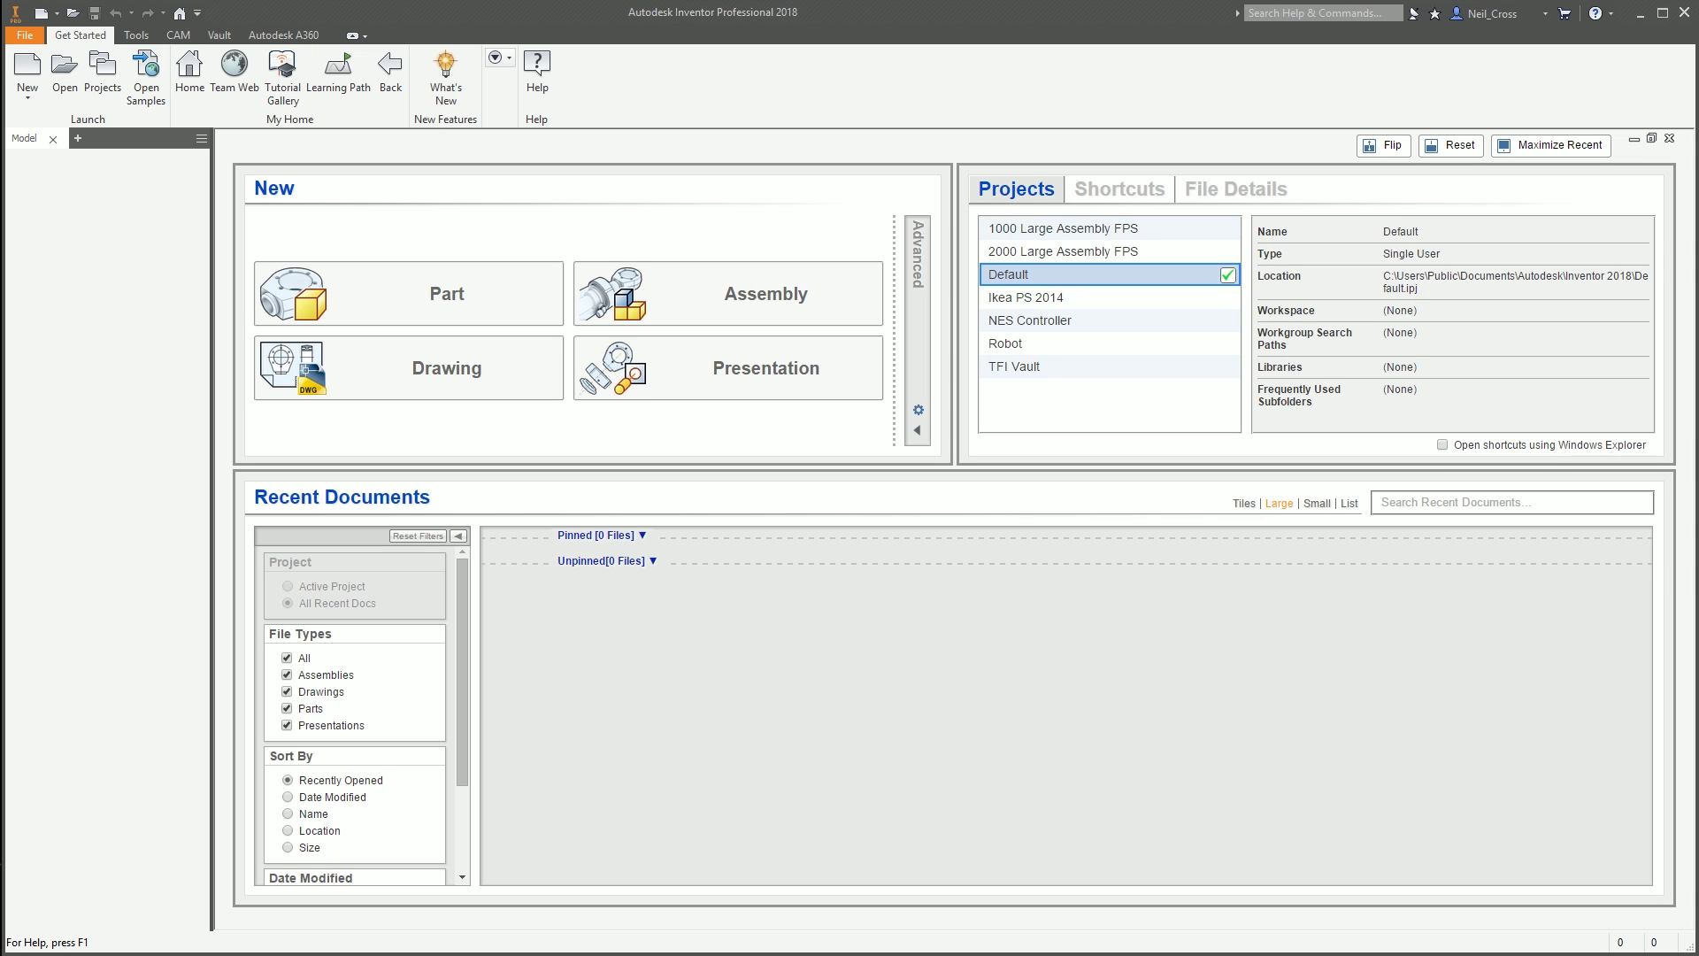
Bring the browser window into view and examine the sheet metal gusset image results, then put it aside
left_click_drag(1698, 256, 927, 46)
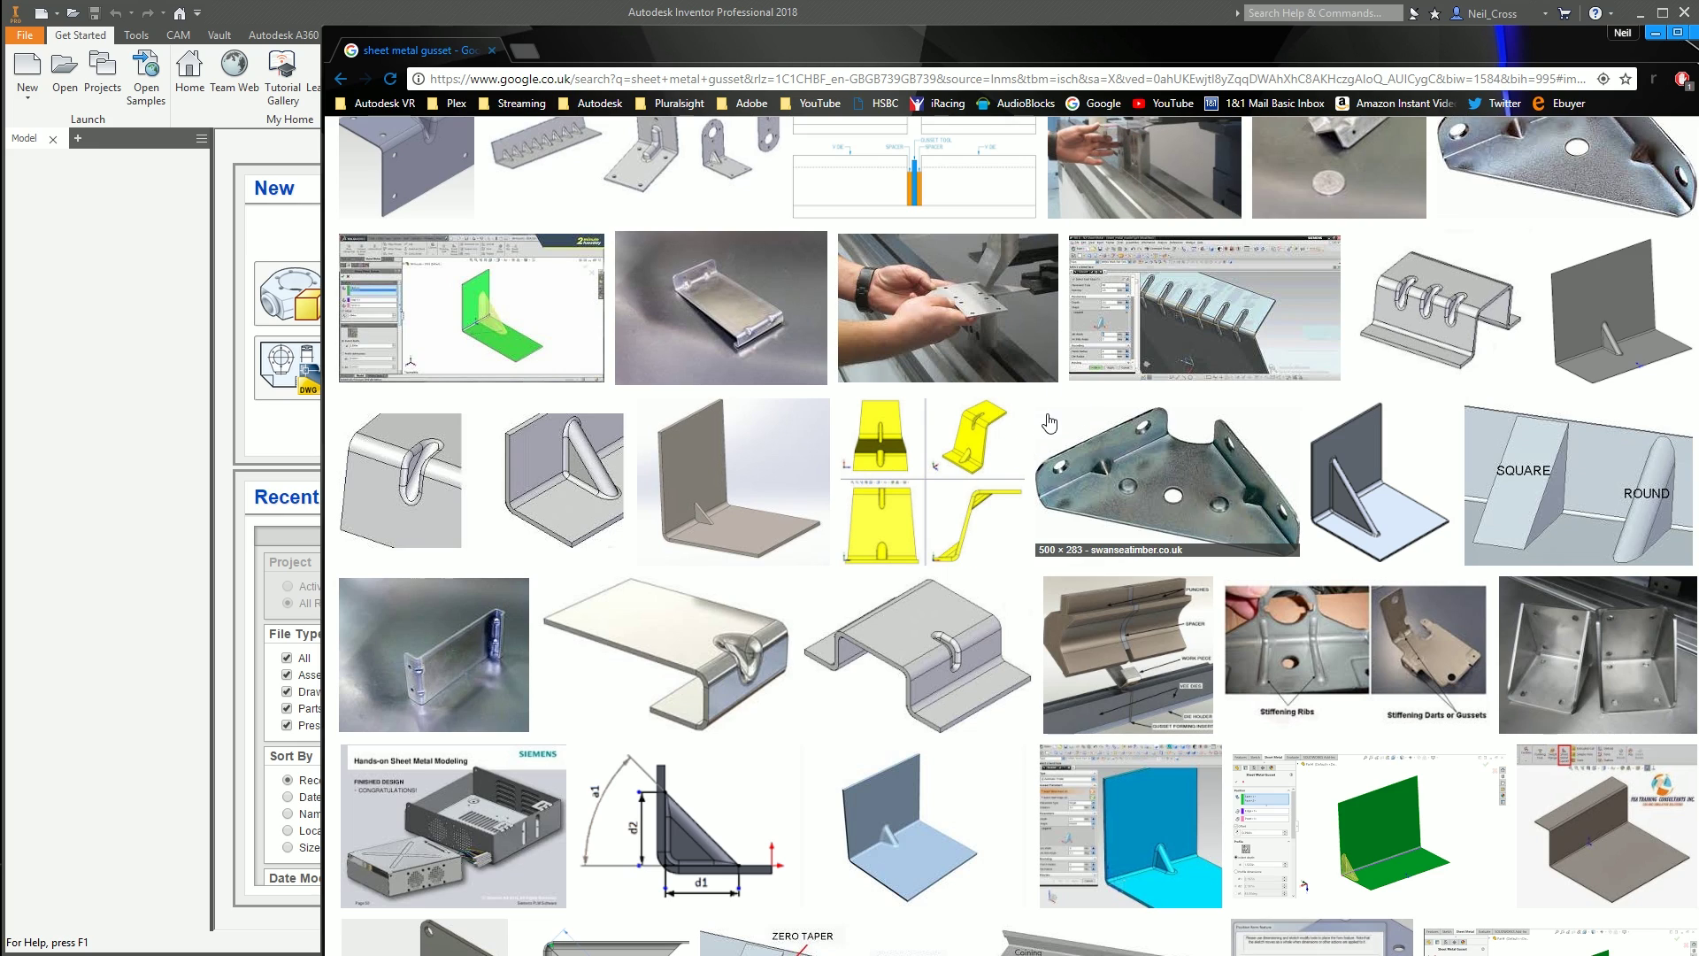
left_click(1105, 380)
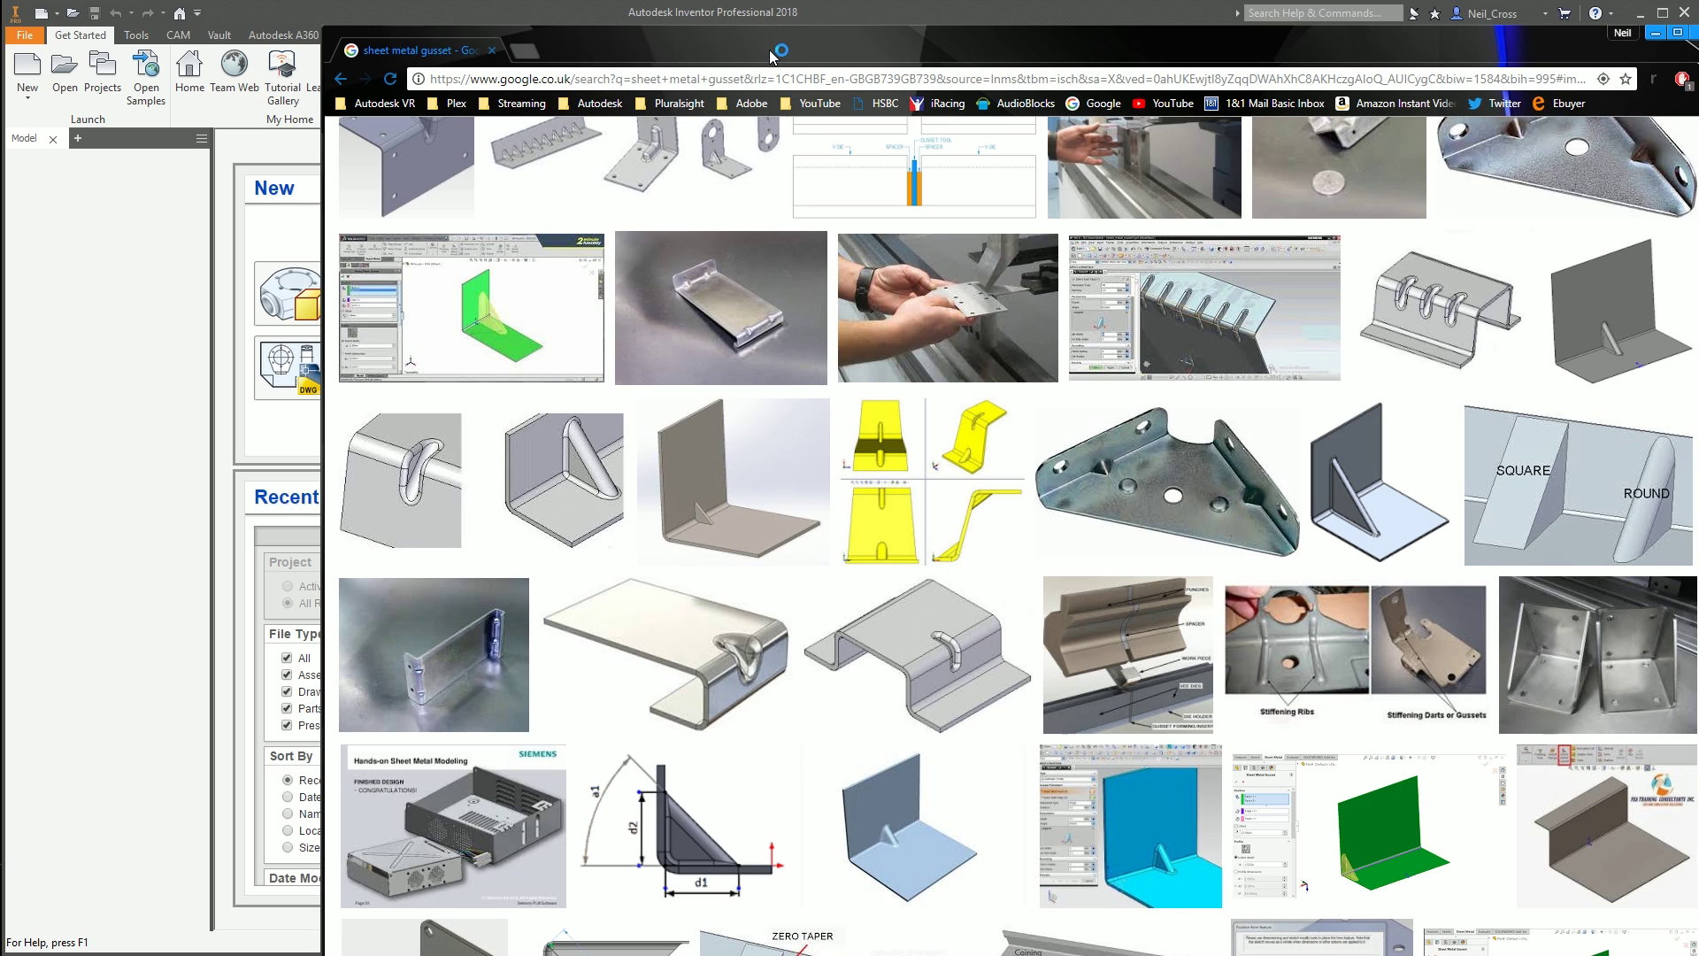
mouse_move(790, 54)
left_mouse_down()
mouse_move(980, 104)
mouse_move(1698, 141)
left_mouse_up()
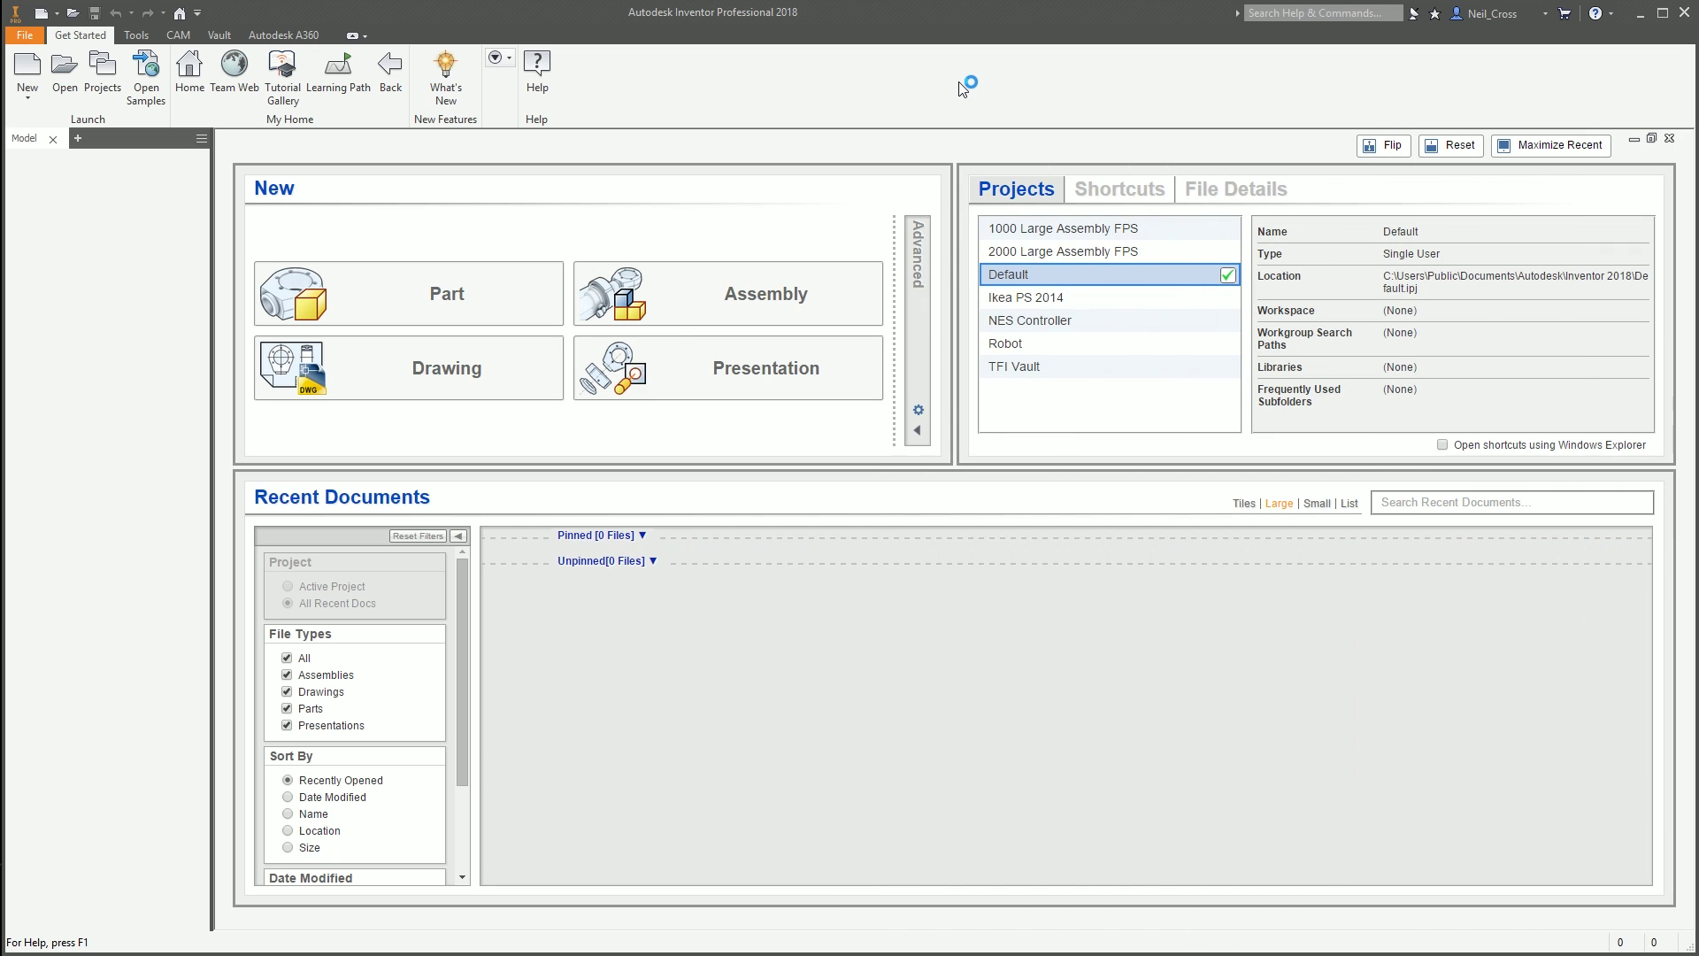
Create a new part from the Sheet Metal.ipt template in Inventor
left_click(27, 71)
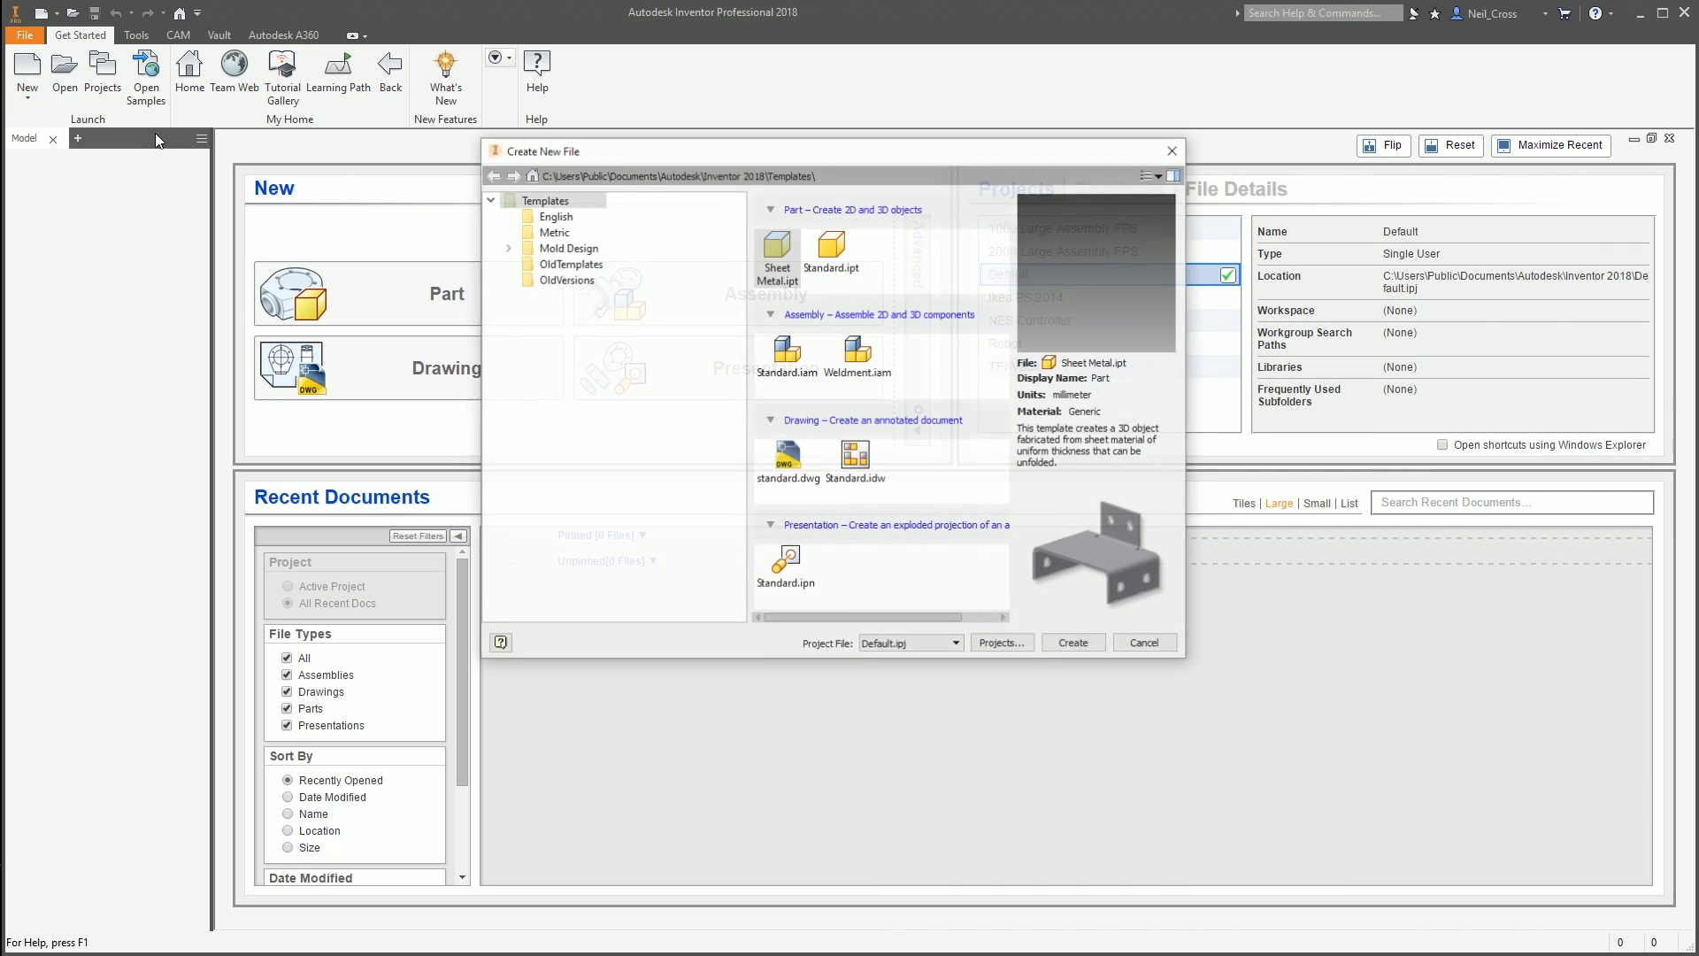
double_click(782, 254)
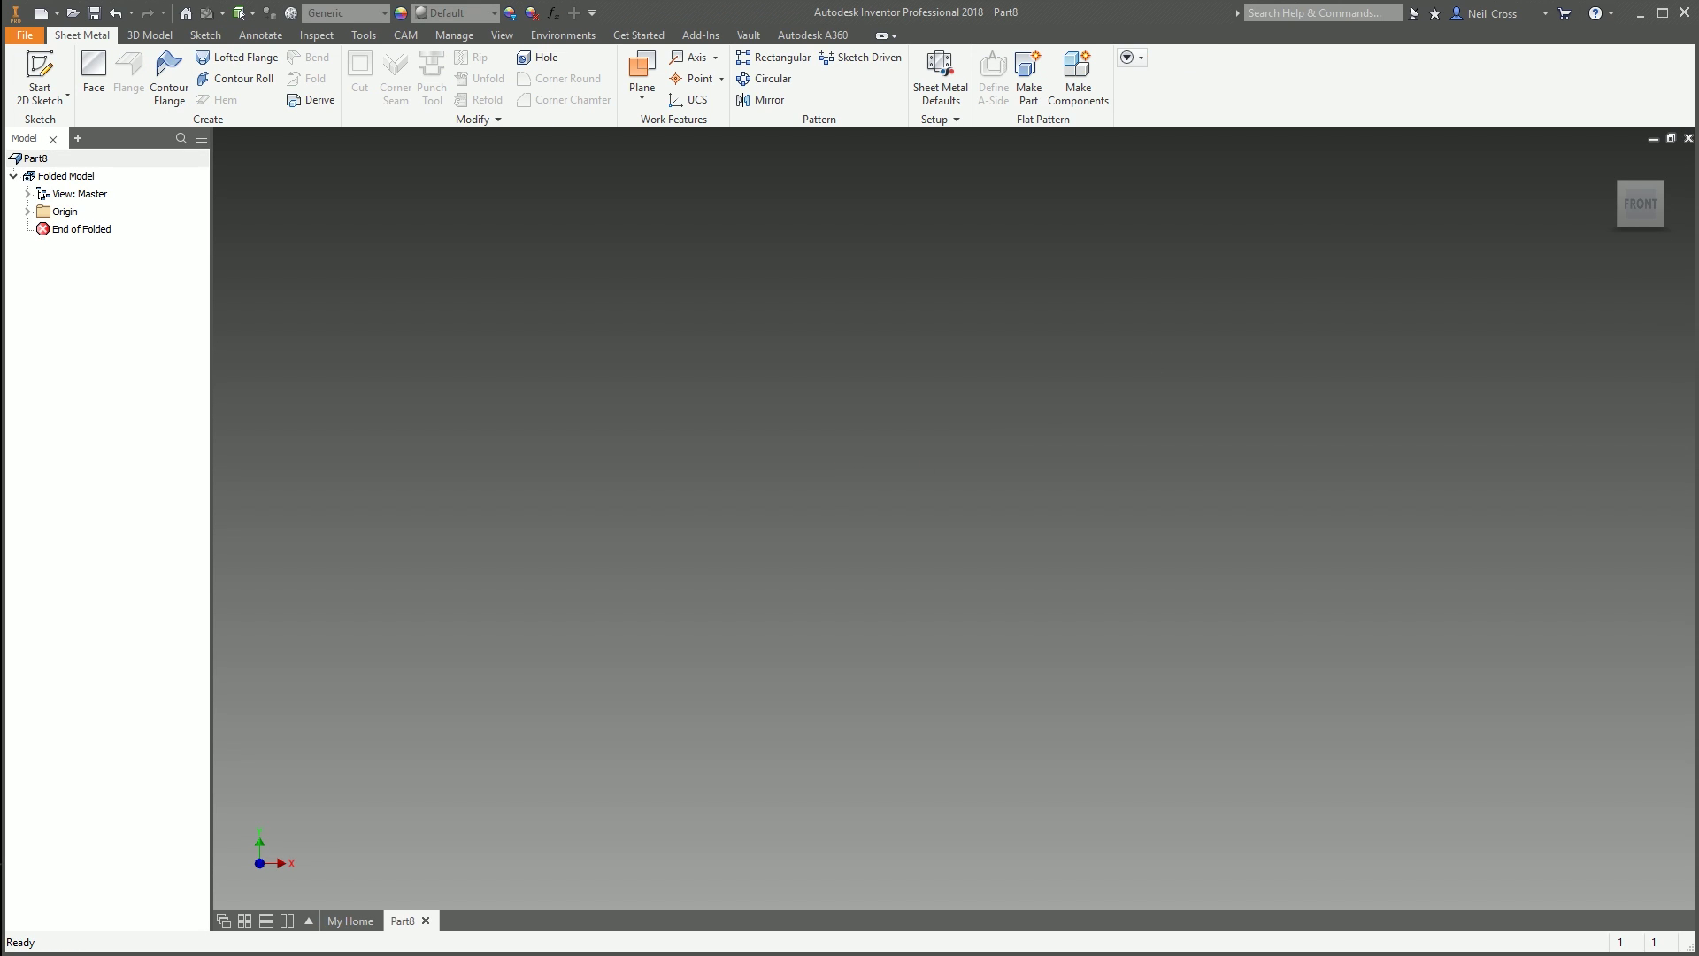
Examine the enlarged reference image of a bent bracket with a gusset in the browser
left_click_drag(1698, 55, 1325, 55)
left_click(952, 489)
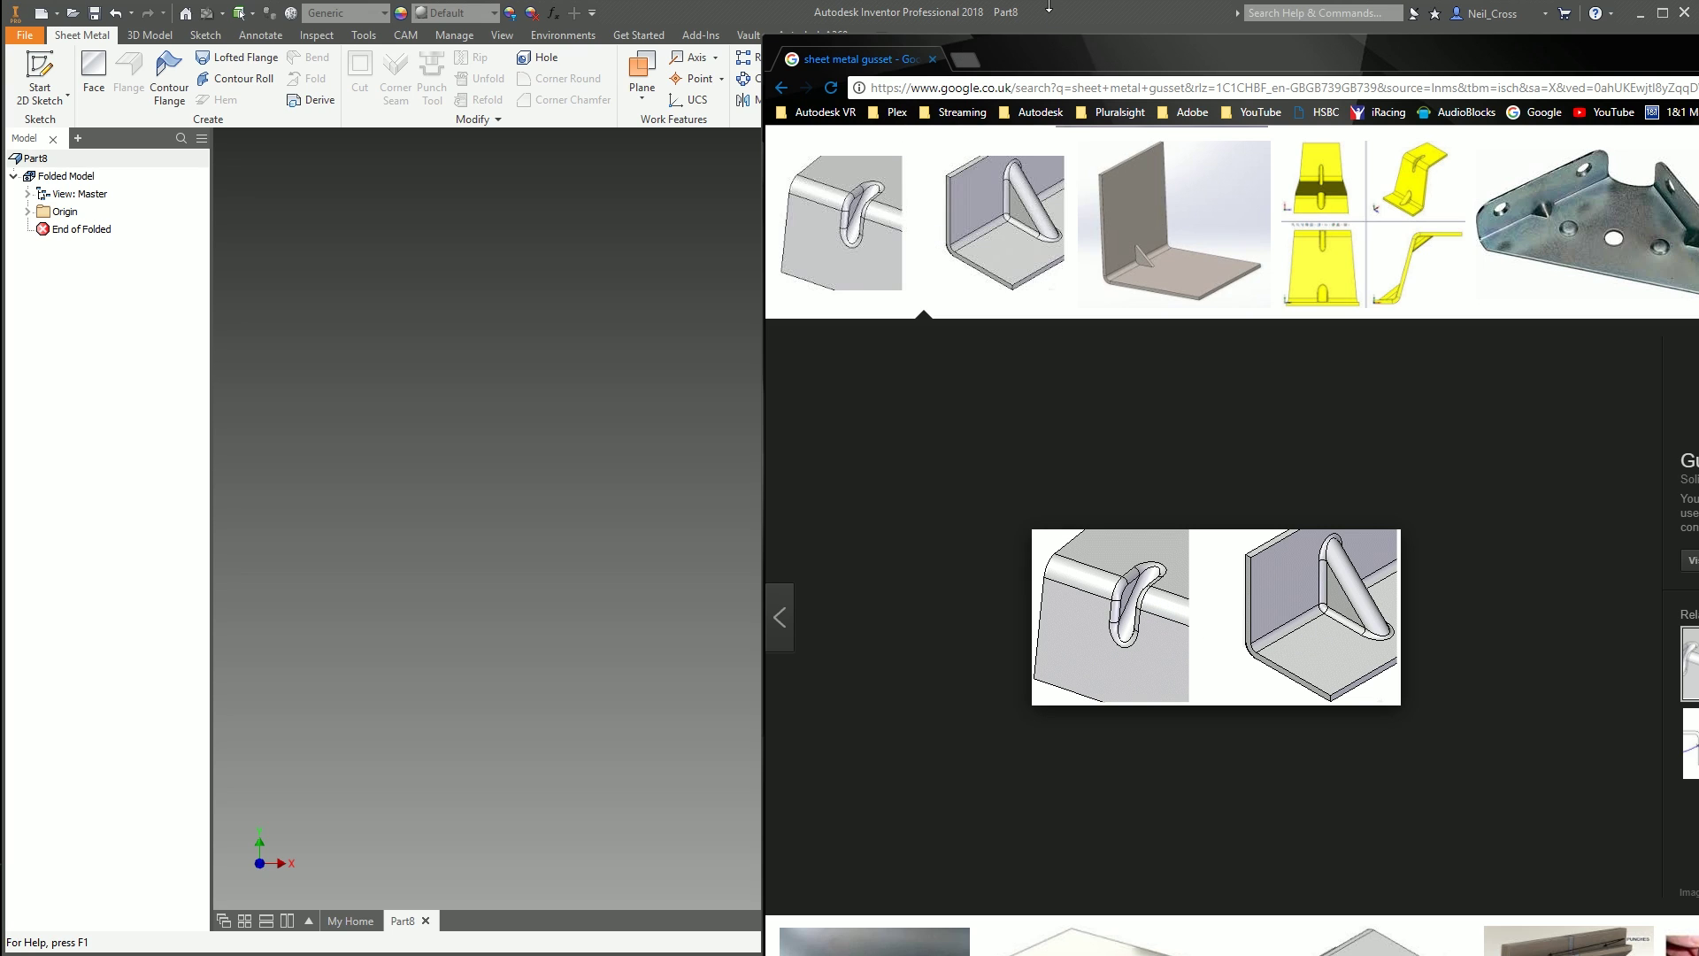
left_click_drag(1056, 53, 1698, 133)
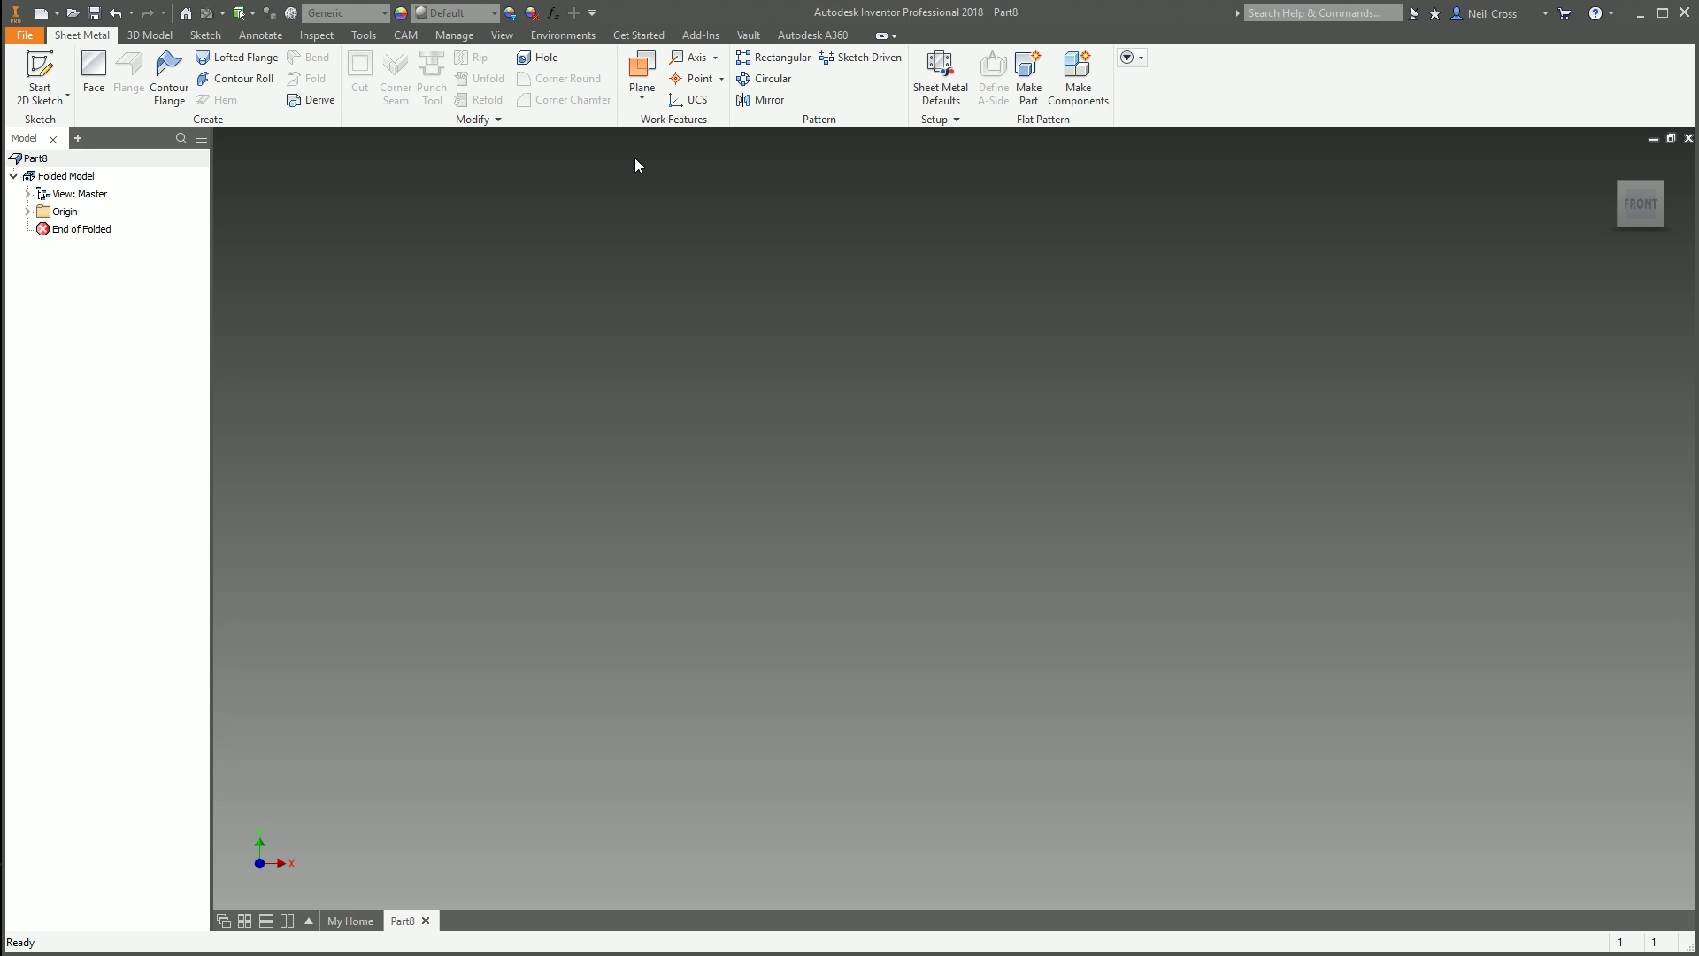
Set the material of the Default_mm sheet metal rule to Aluminum 6061 and save the rule
left_click(940, 78)
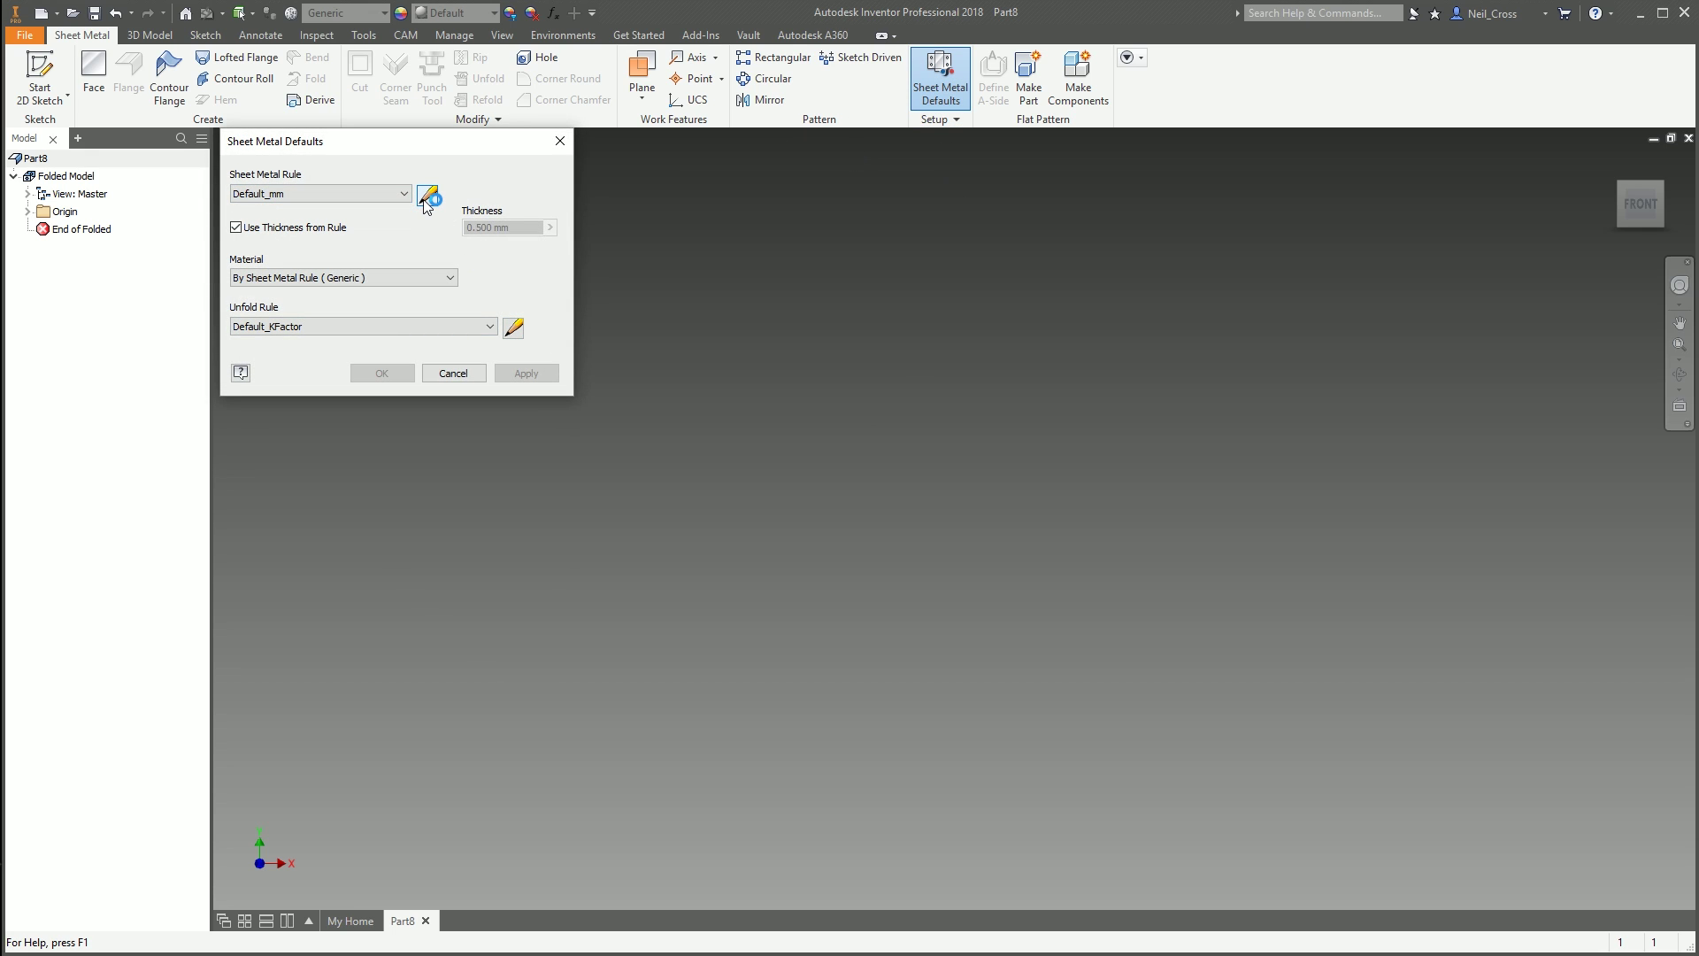
left_click(427, 195)
left_click(376, 310)
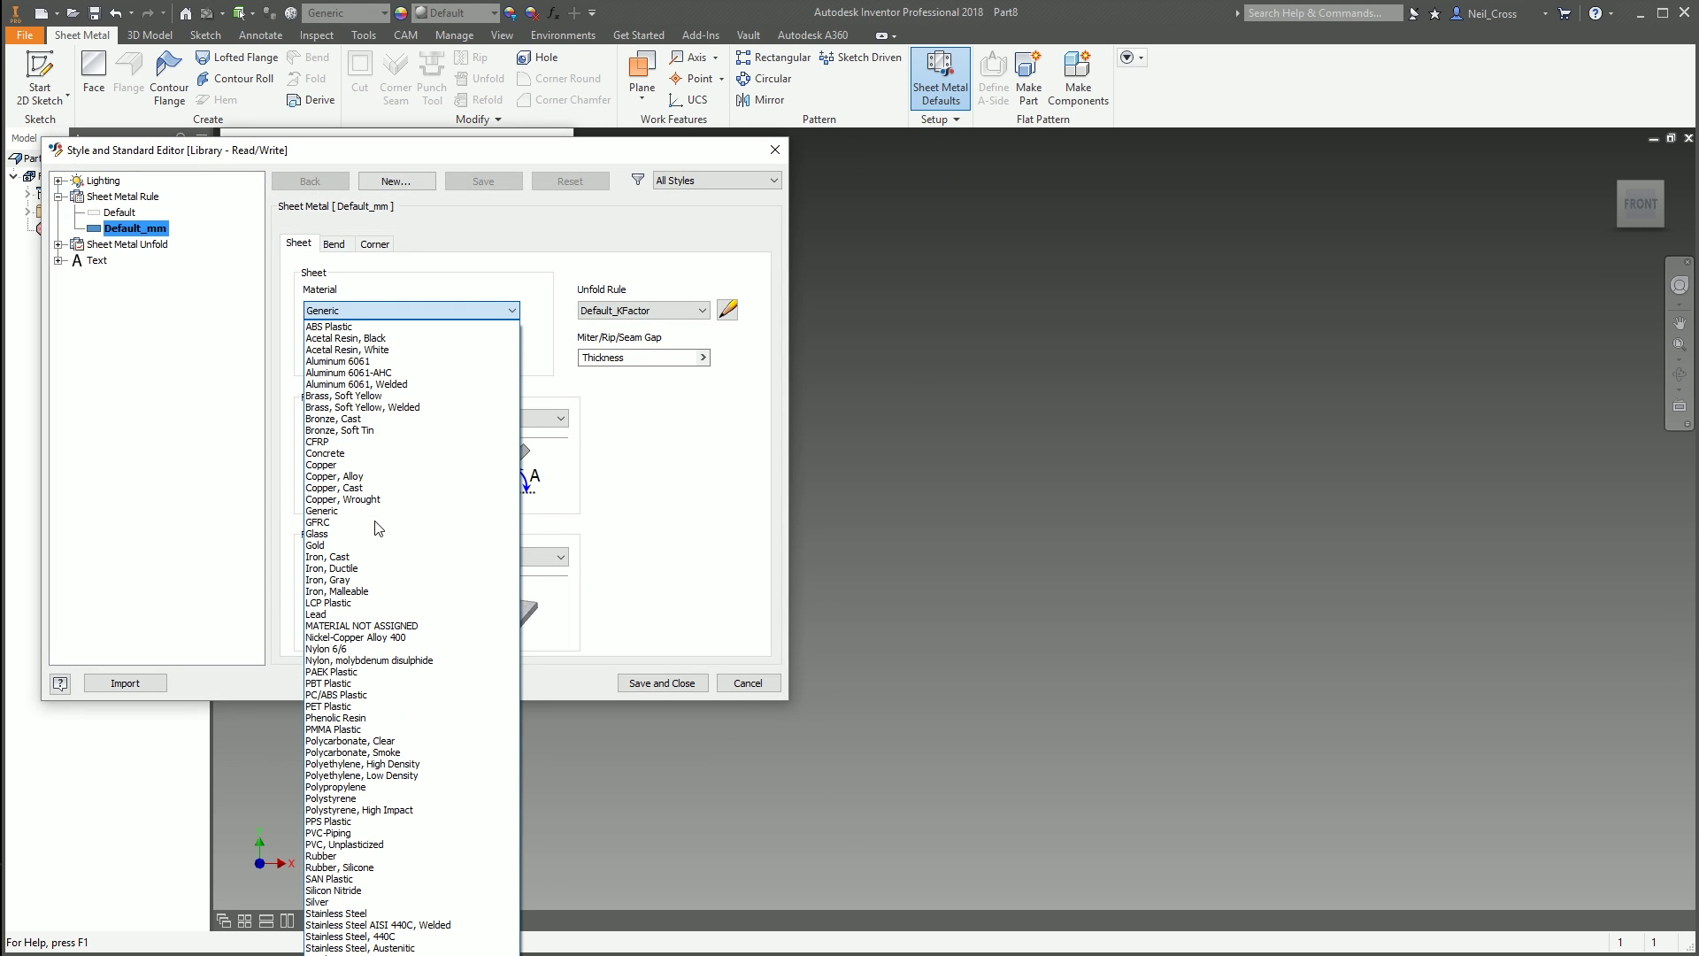
left_click(372, 363)
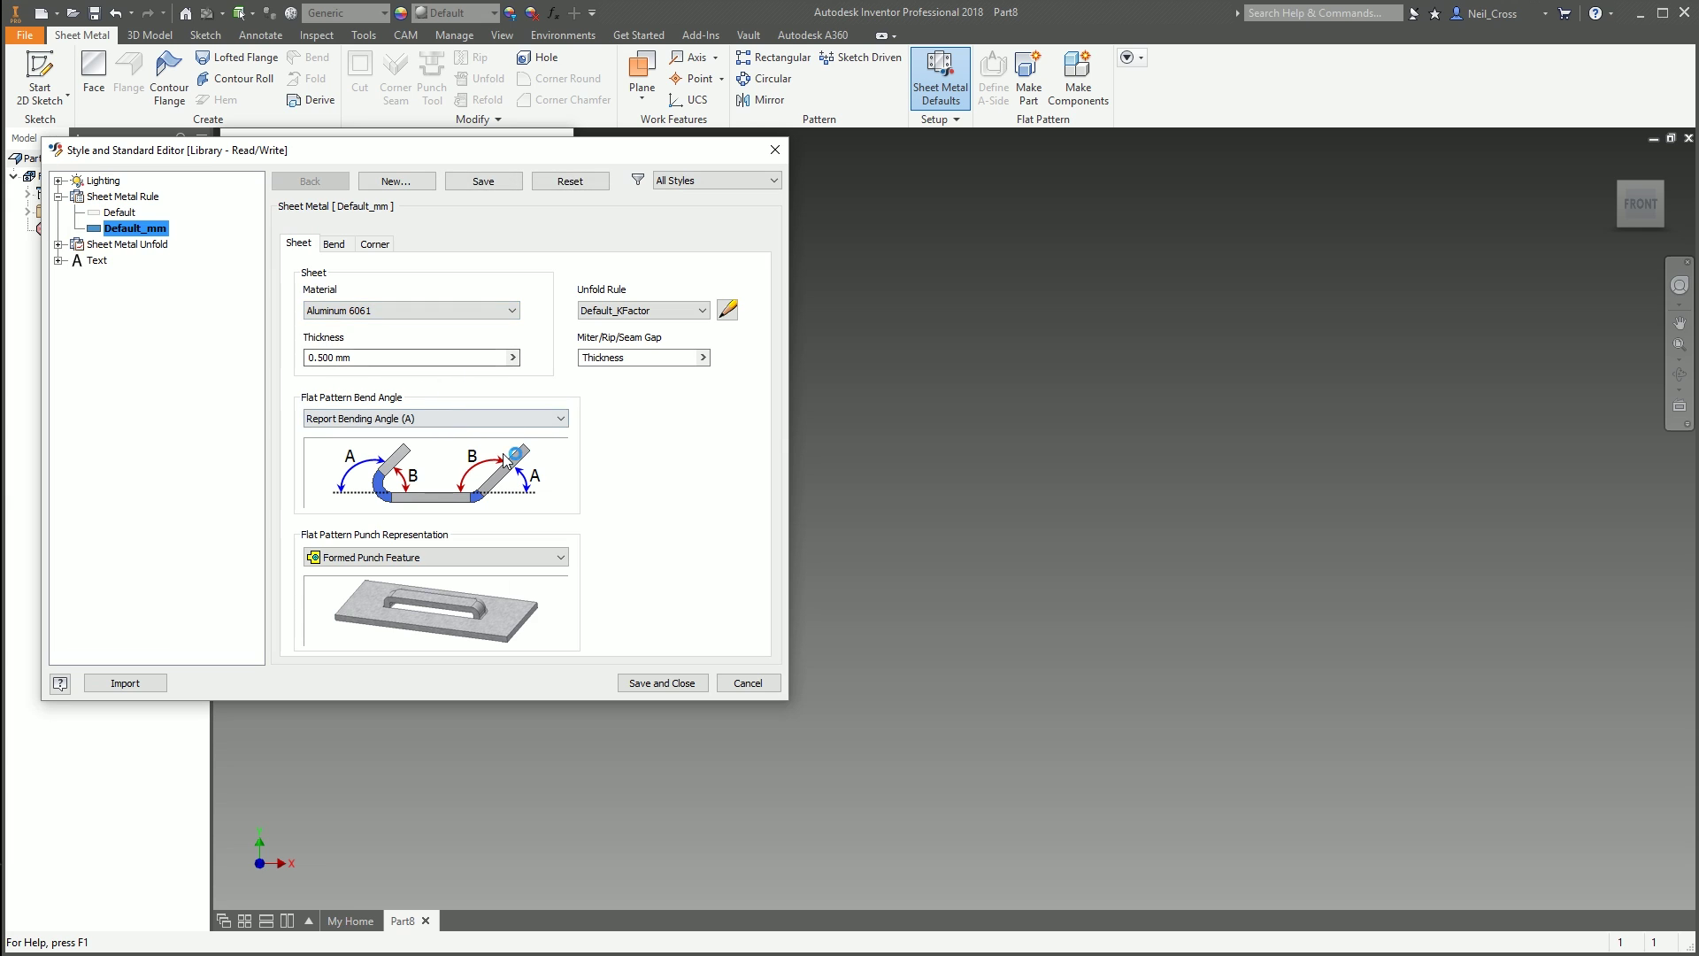
left_click(669, 683)
left_click(453, 372)
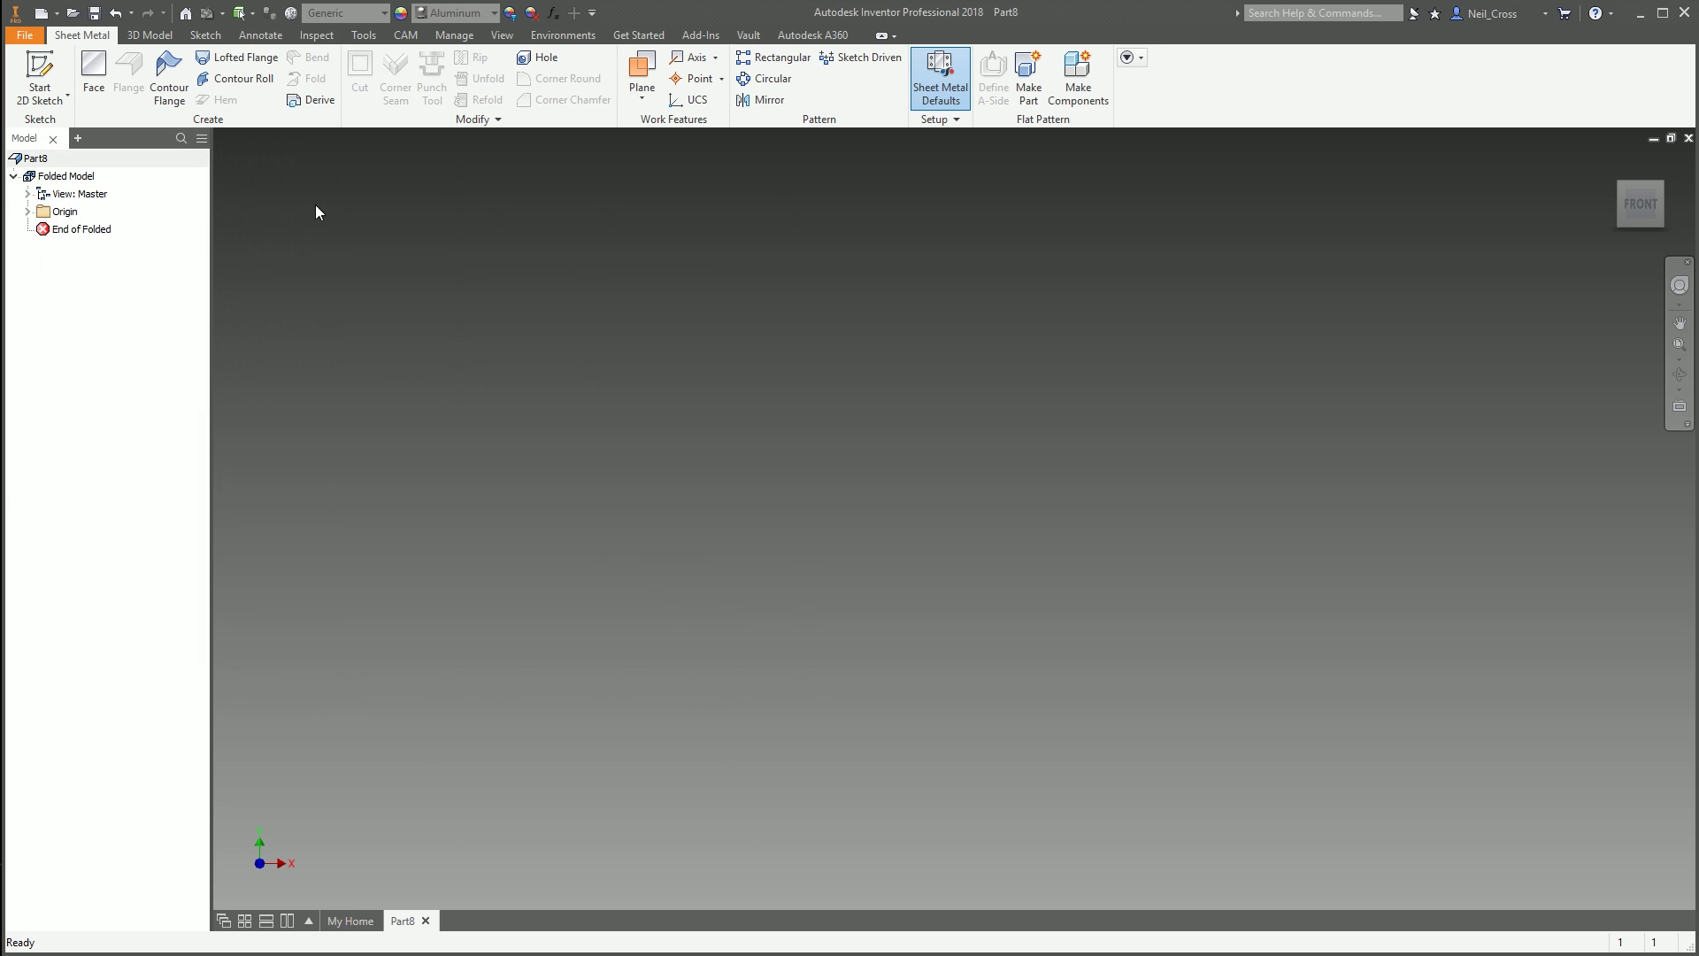
Sketch a 50 x 50 mm center rectangle at the origin on the front plane and finish the sketch
left_click(53, 76)
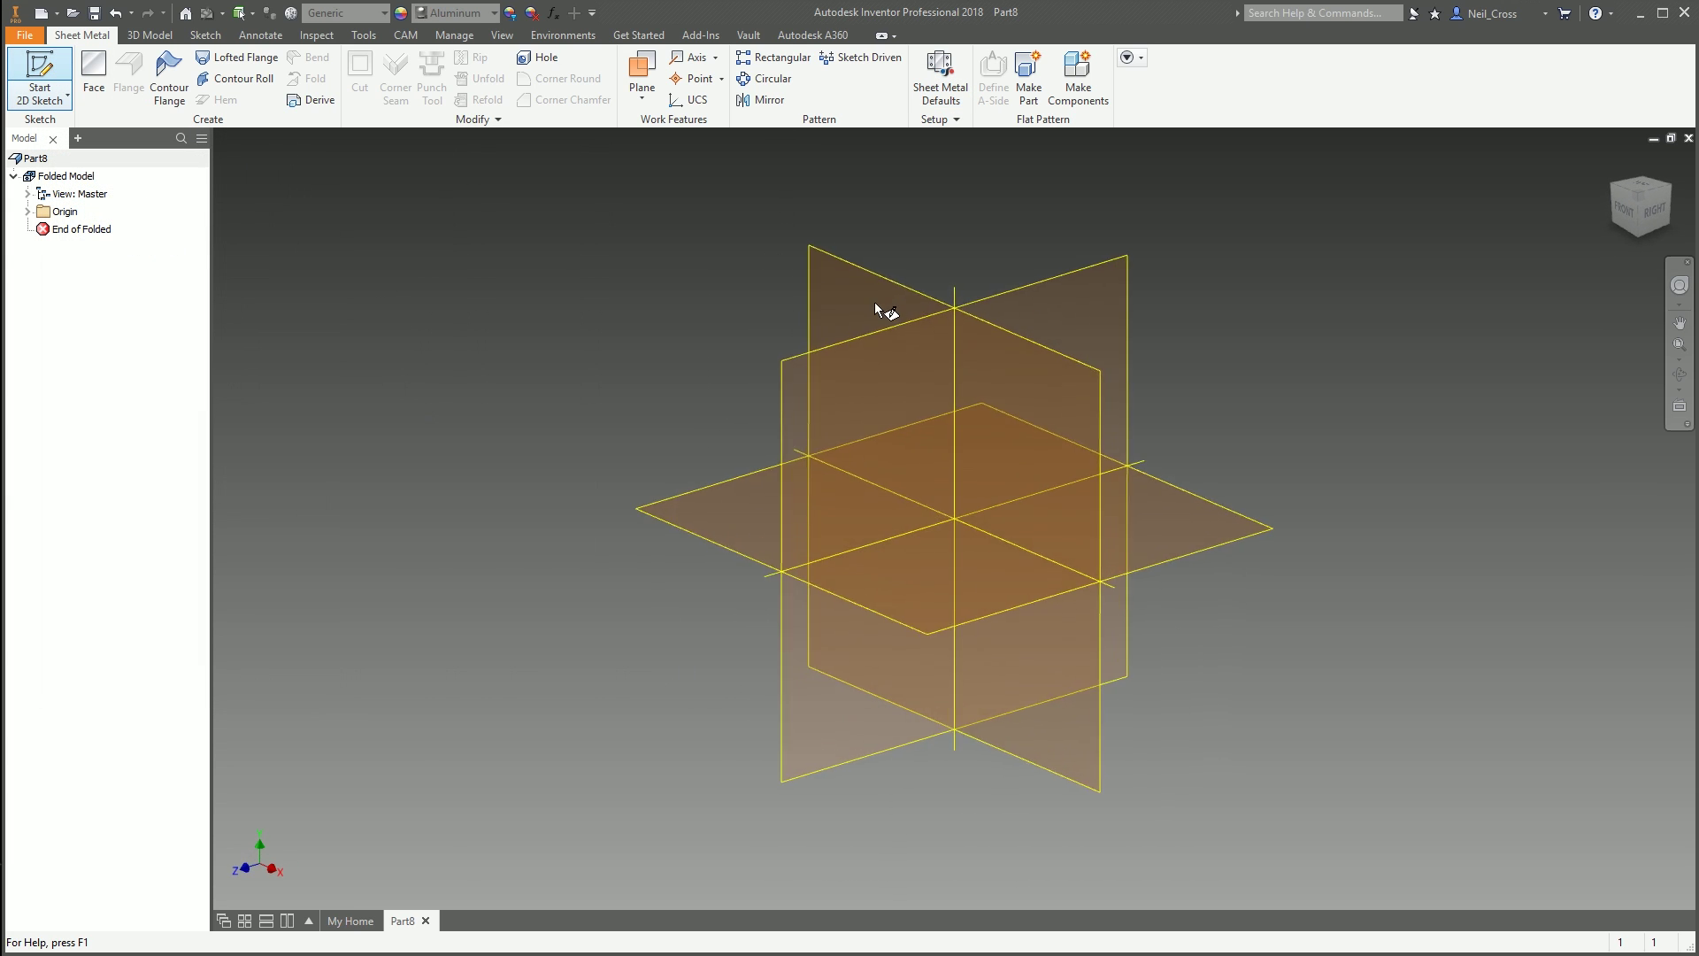
left_click(880, 311)
left_click(230, 70)
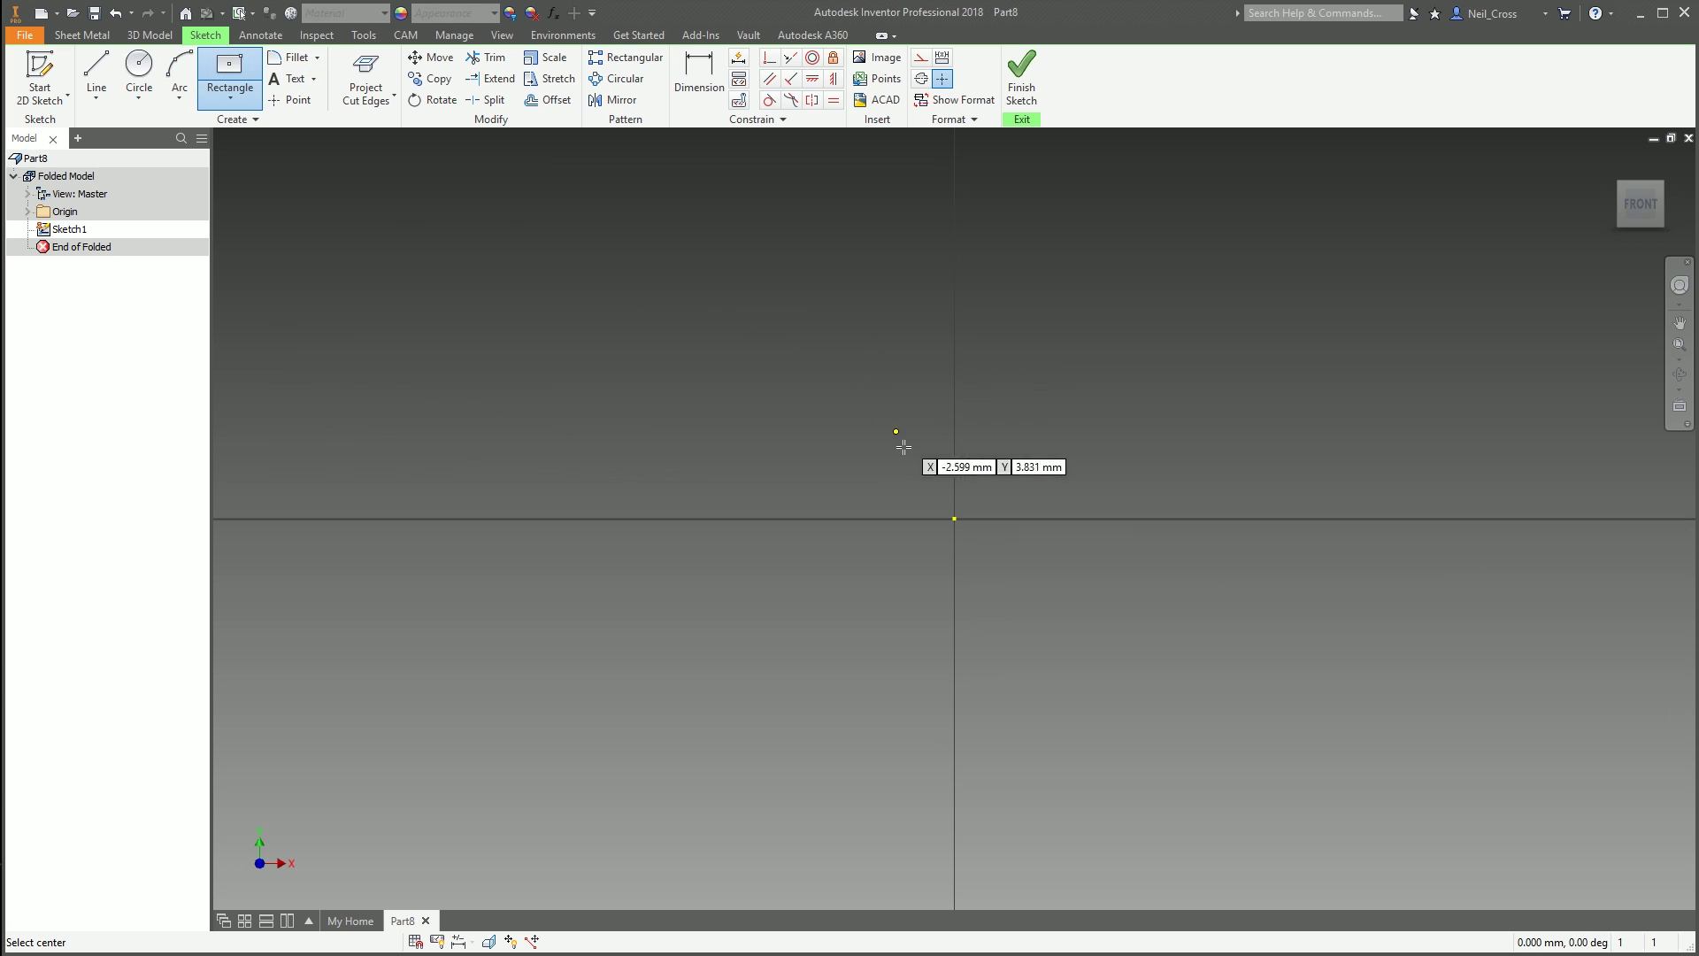
left_click(954, 517)
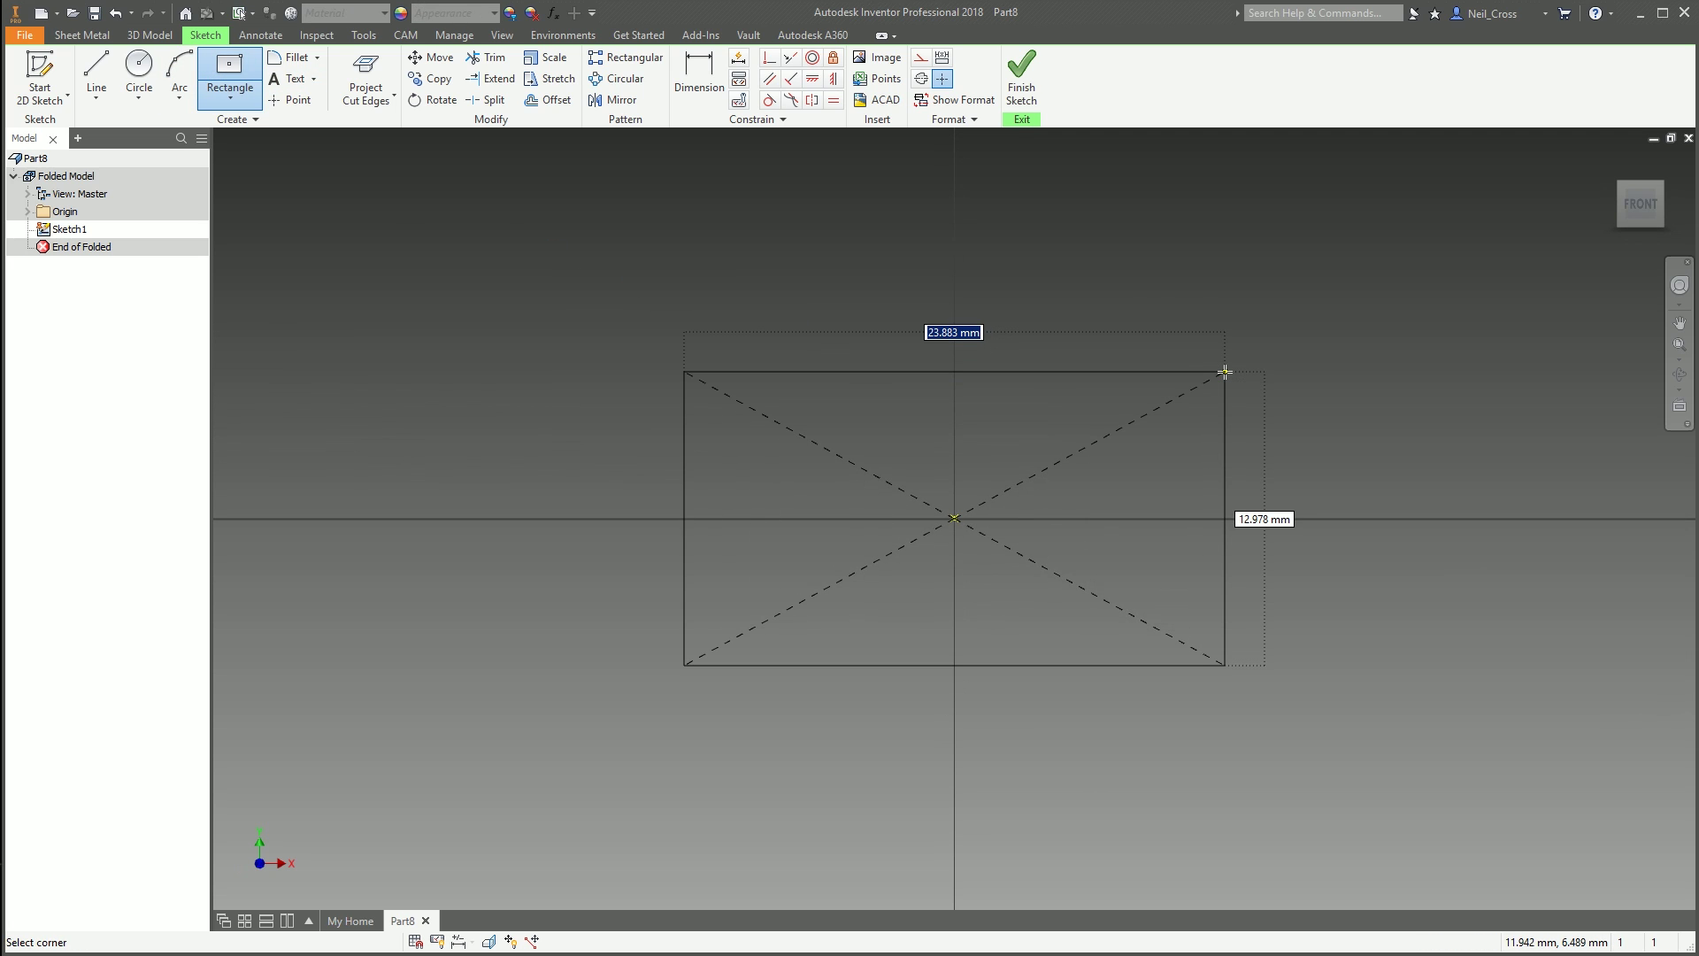
type("50")
key("Tab")
type("50")
key("Return")
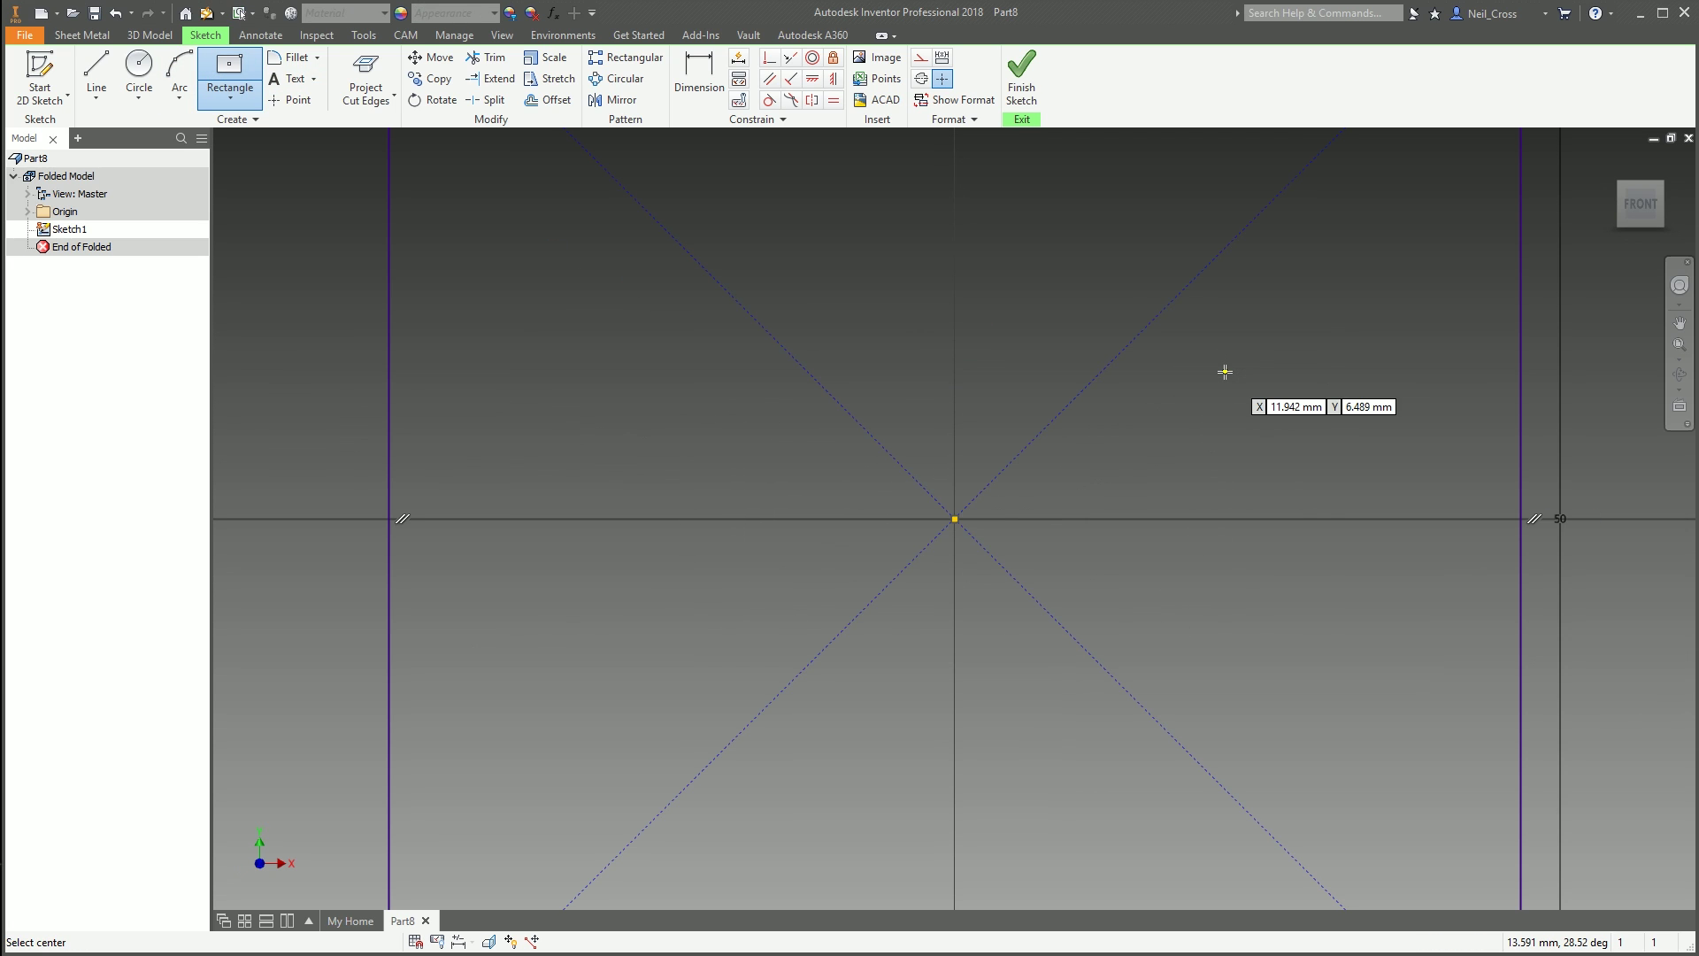
scroll(1286, 396, "up", 6)
left_click(1026, 88)
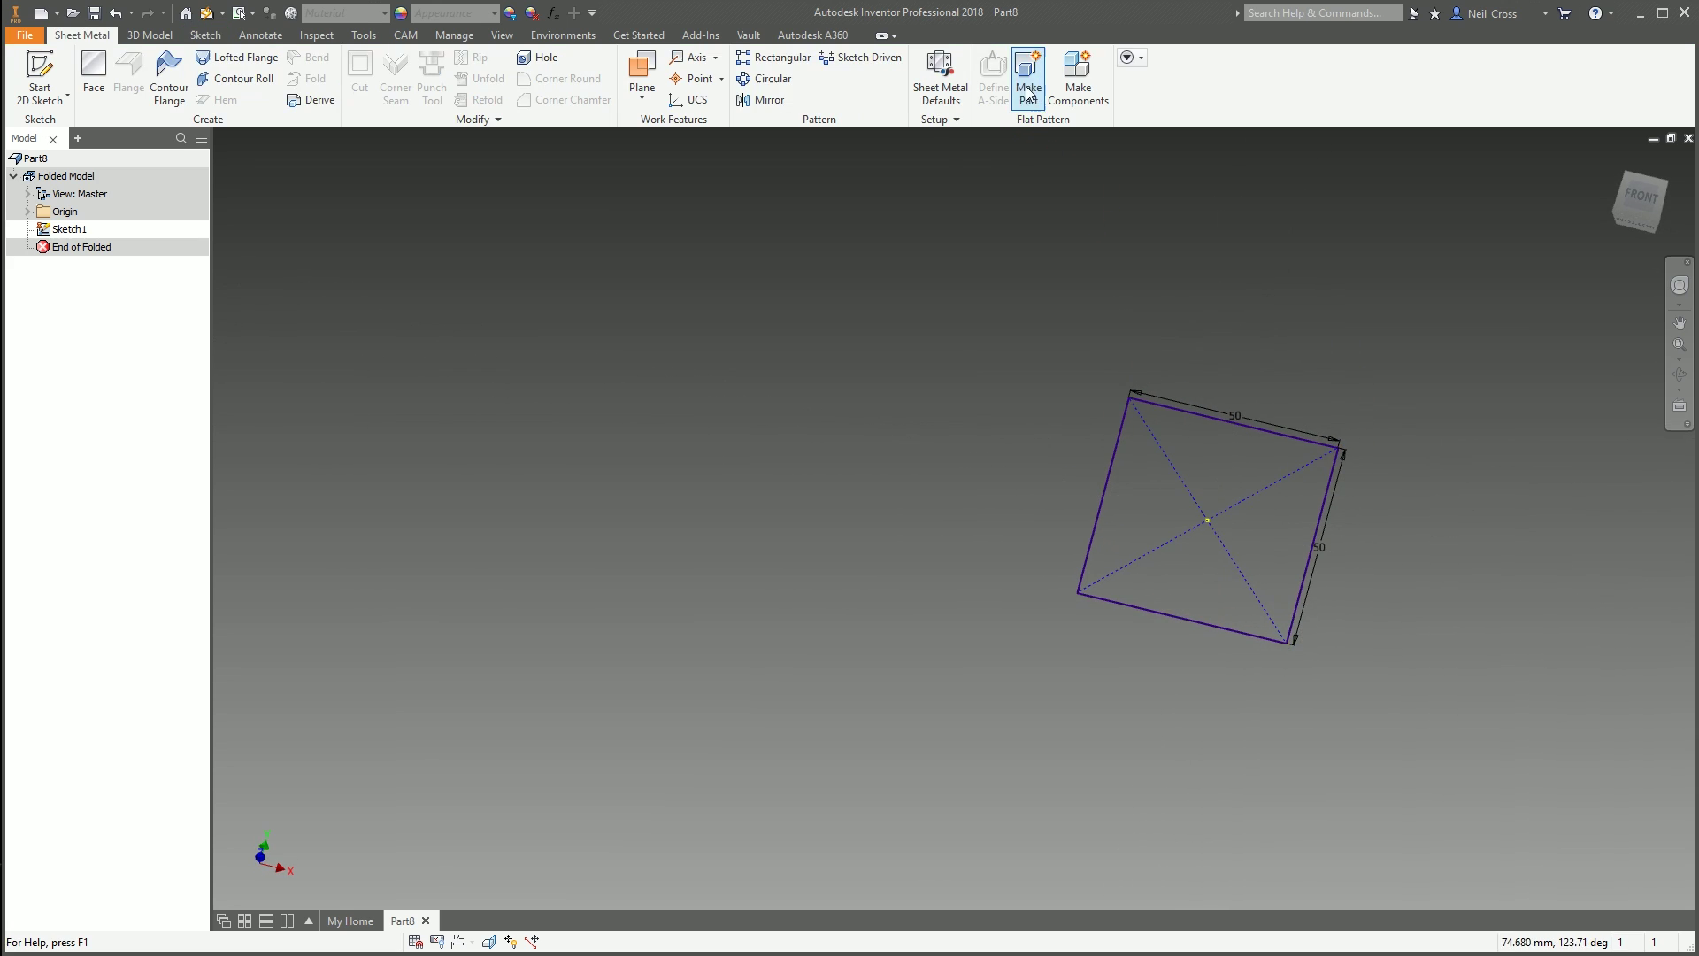
Create a sheet metal face from the square profile and add an upright flange along one edge
left_click(94, 71)
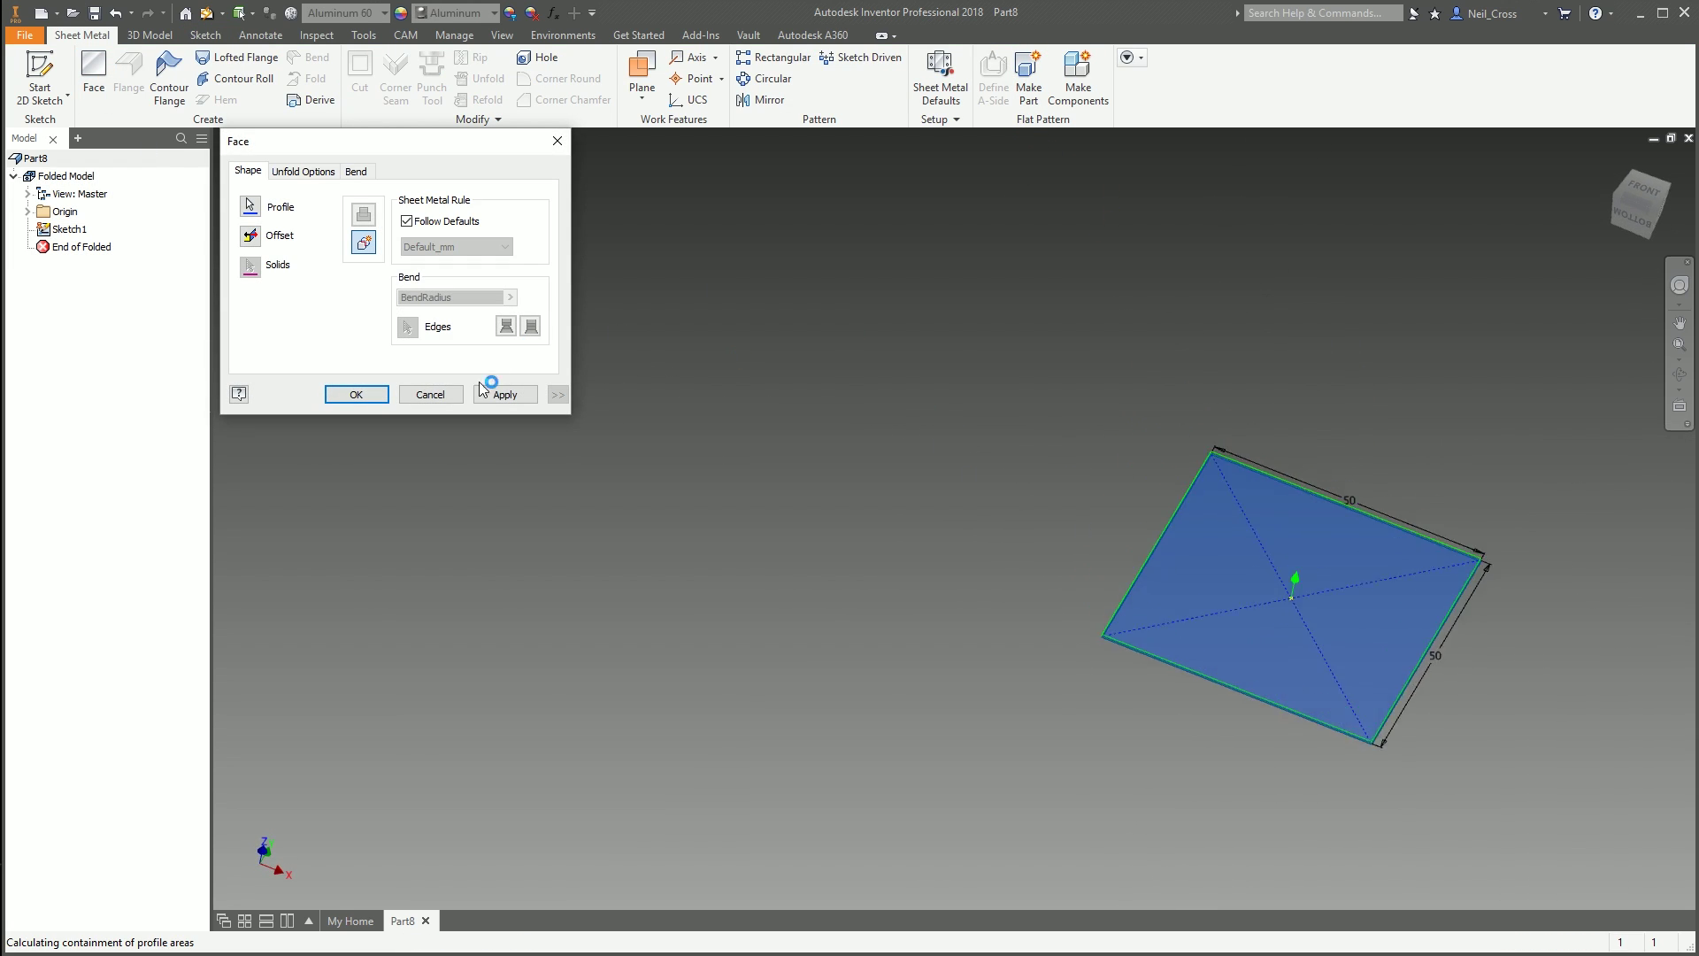
left_click(356, 394)
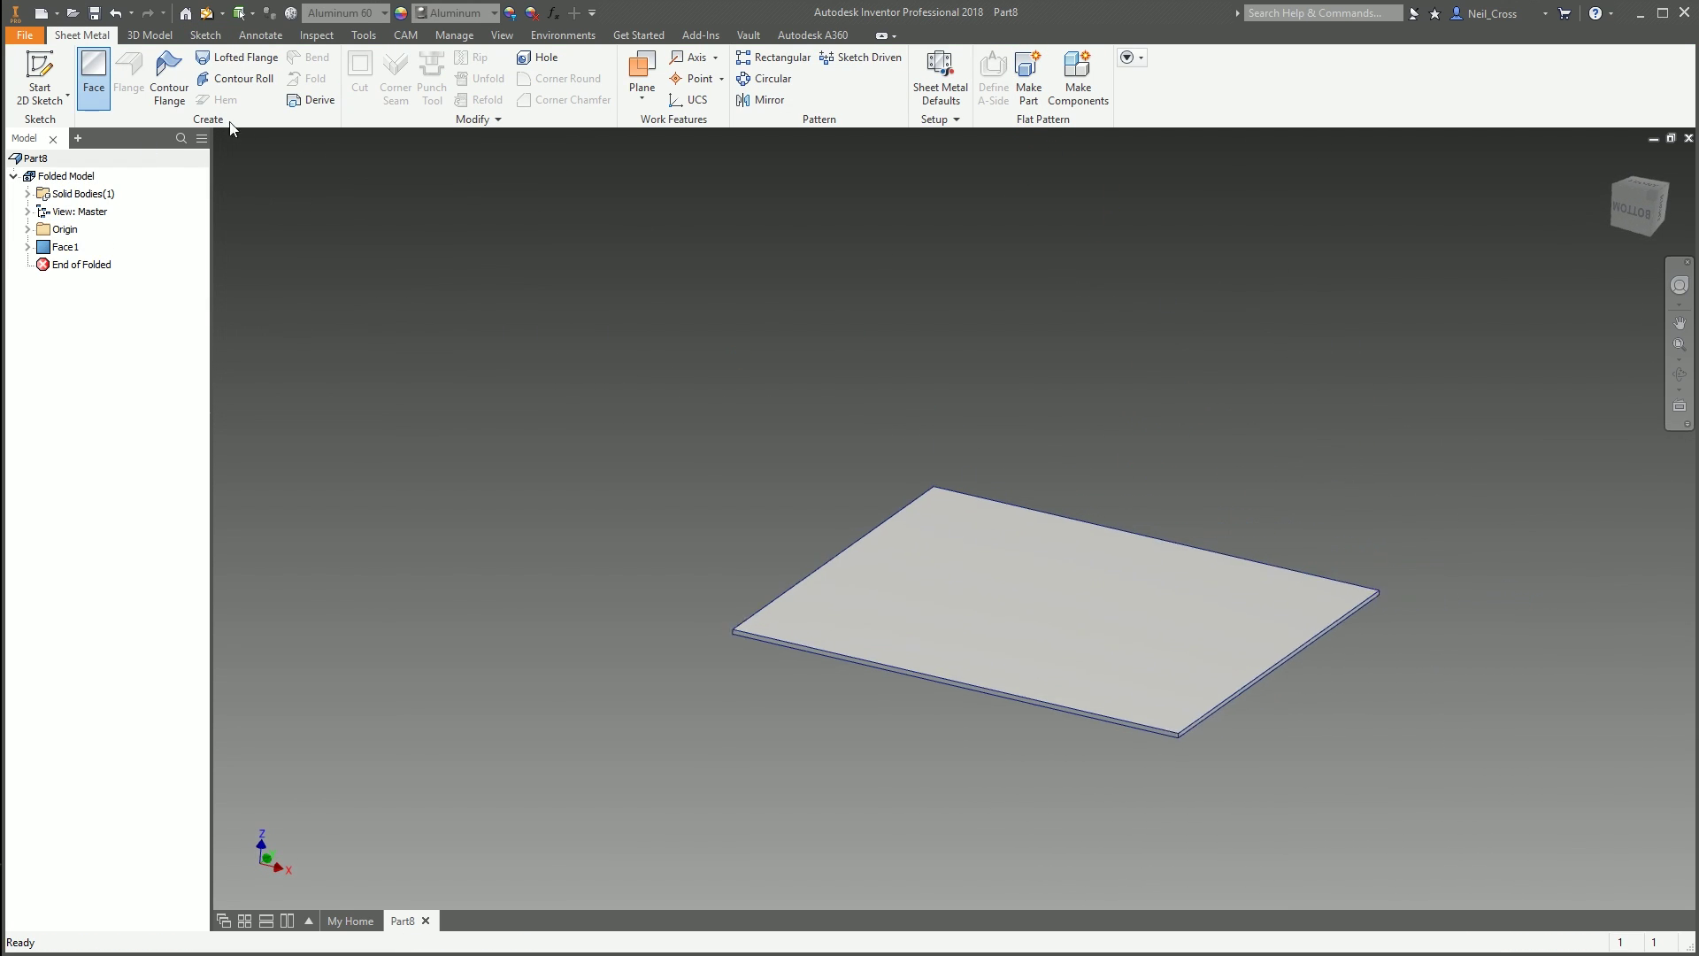
left_click(128, 78)
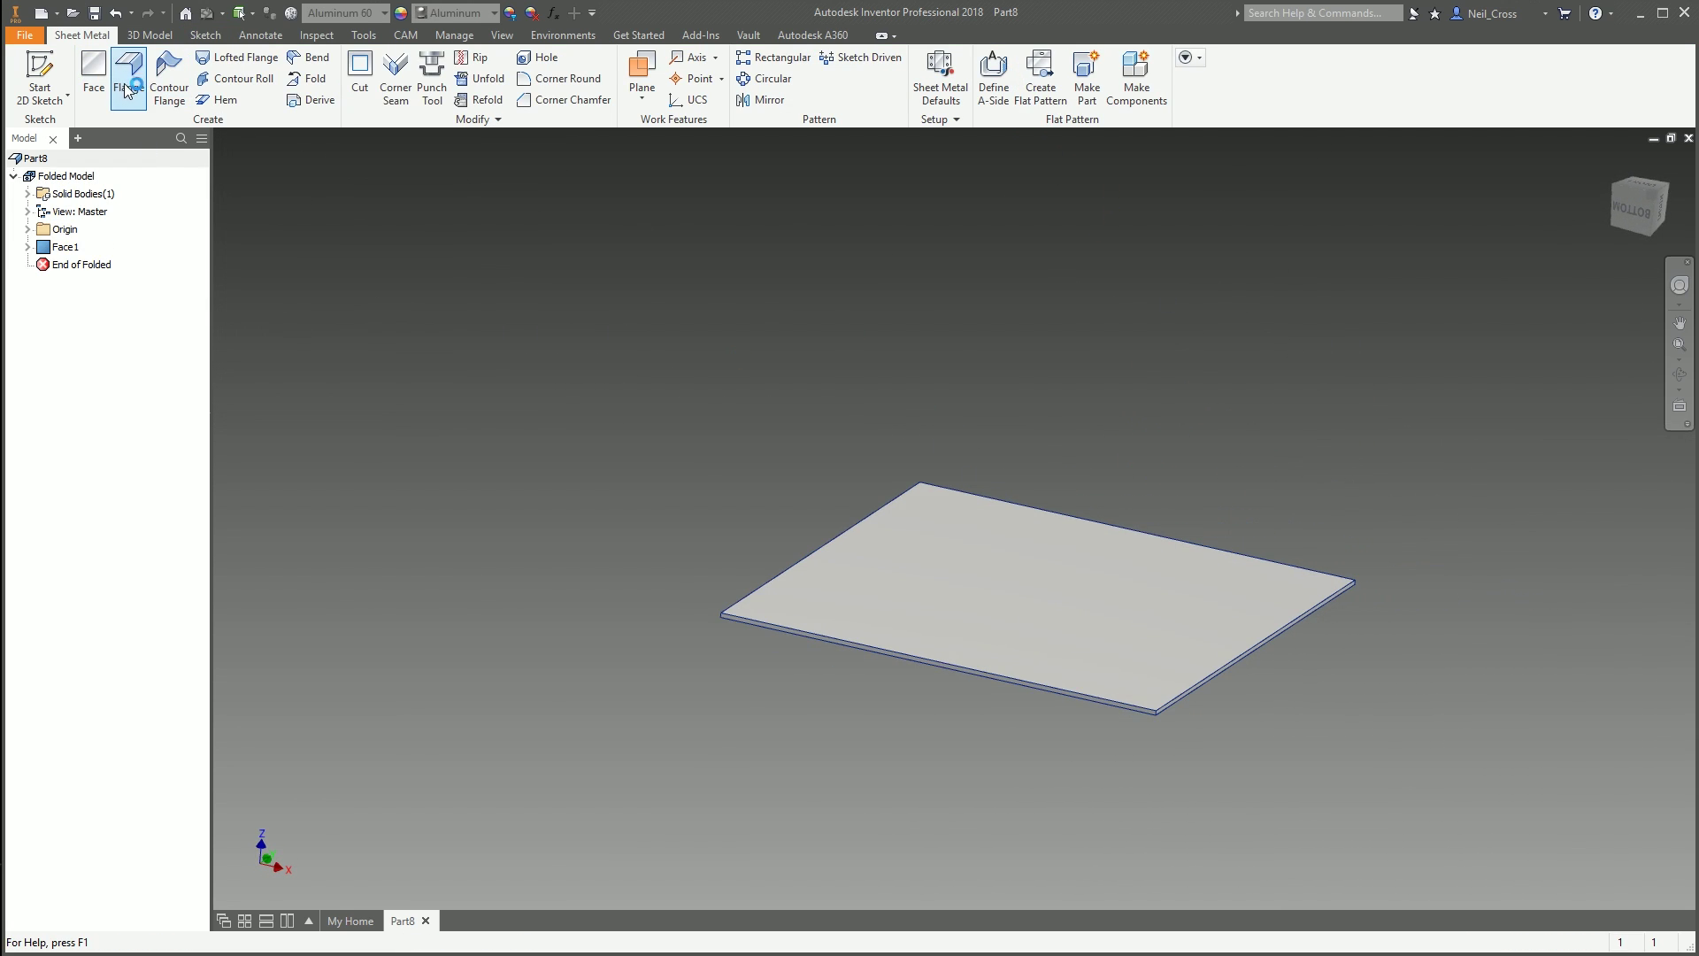
left_click(790, 569)
left_click(324, 412)
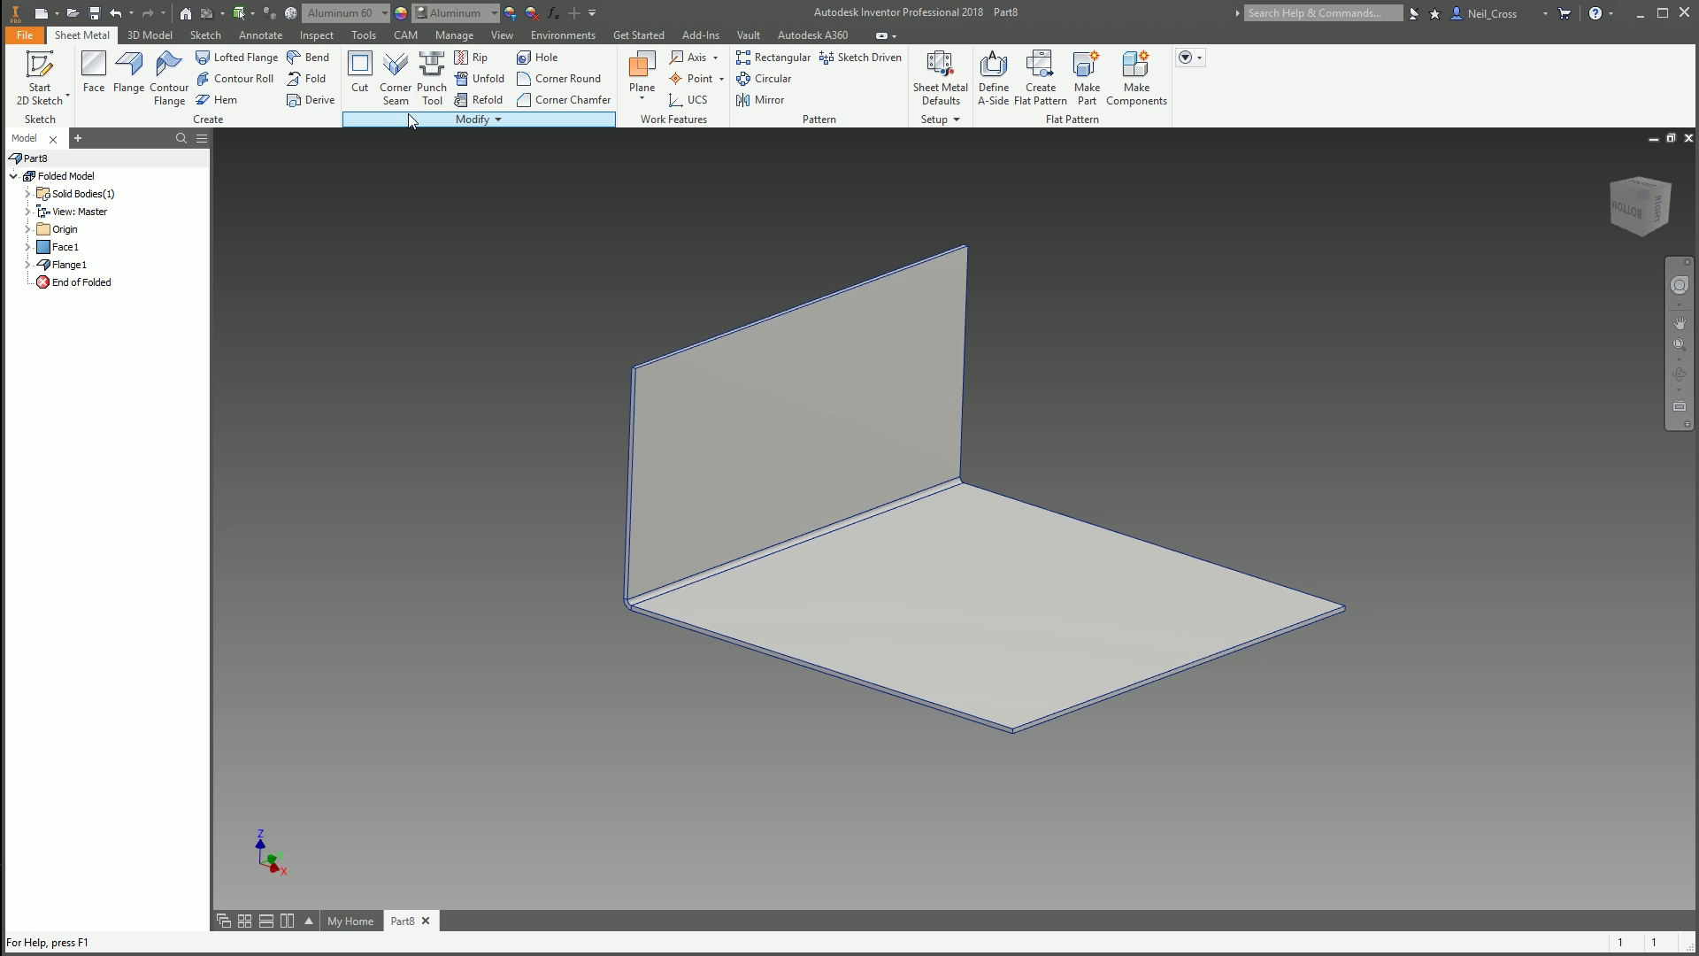
Create a work plane midway between the two side faces of the bracket, perpendicular to the bend
left_click(433, 94)
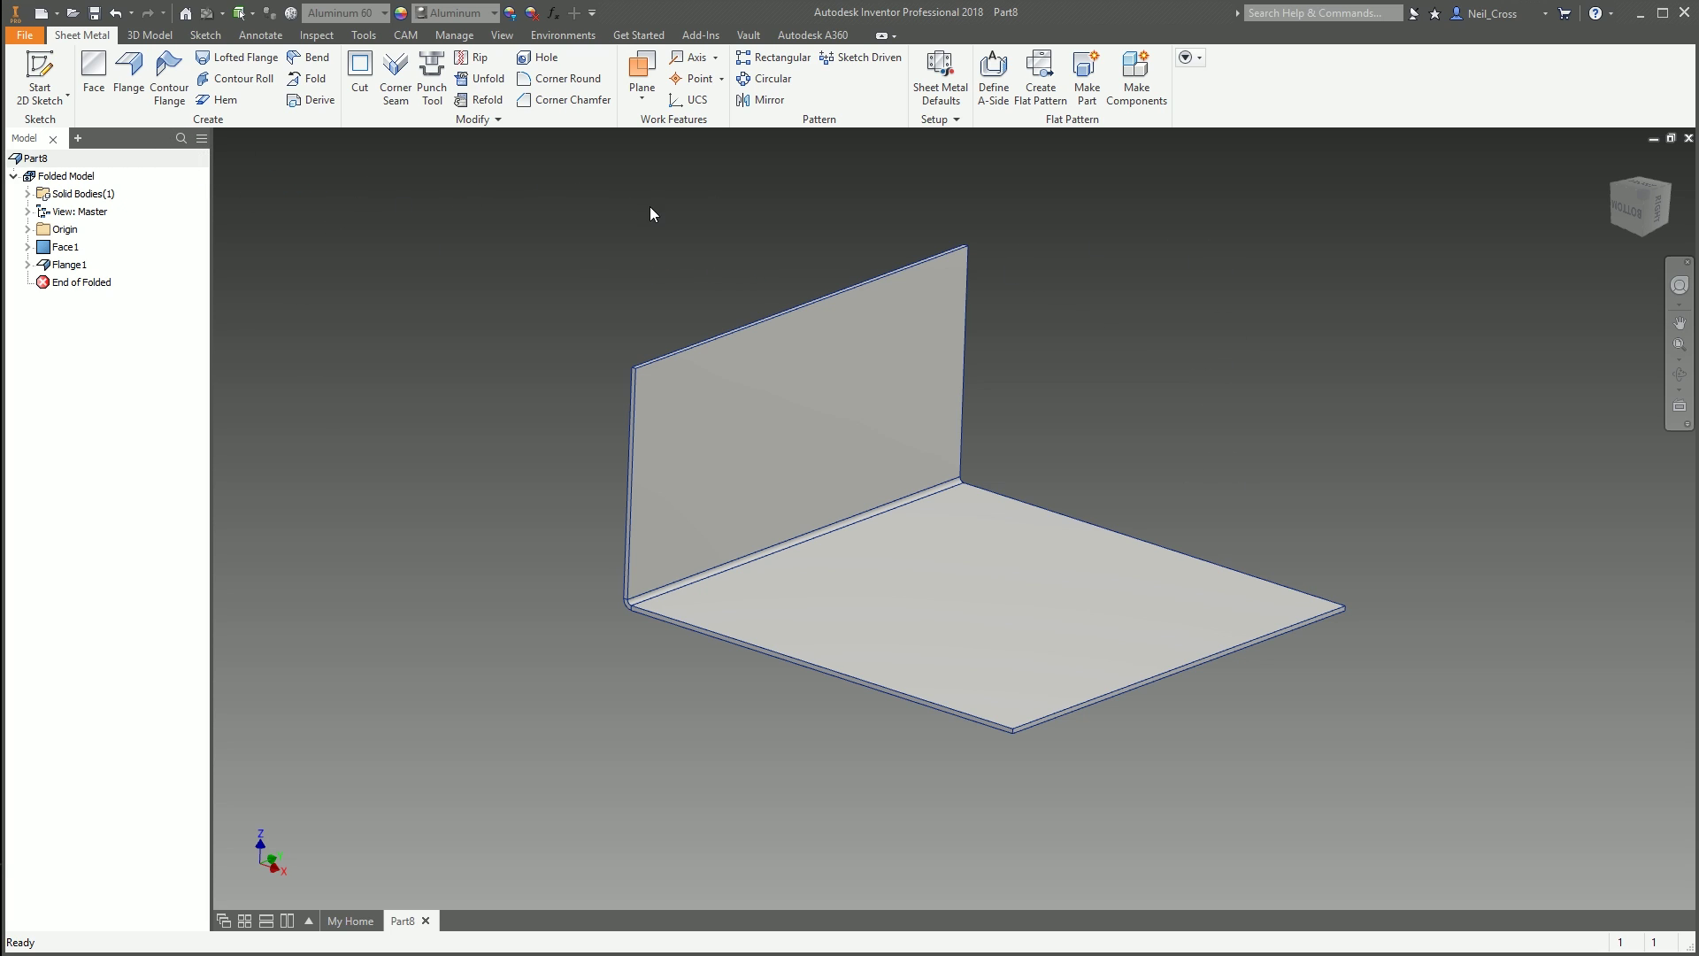
left_click(639, 58)
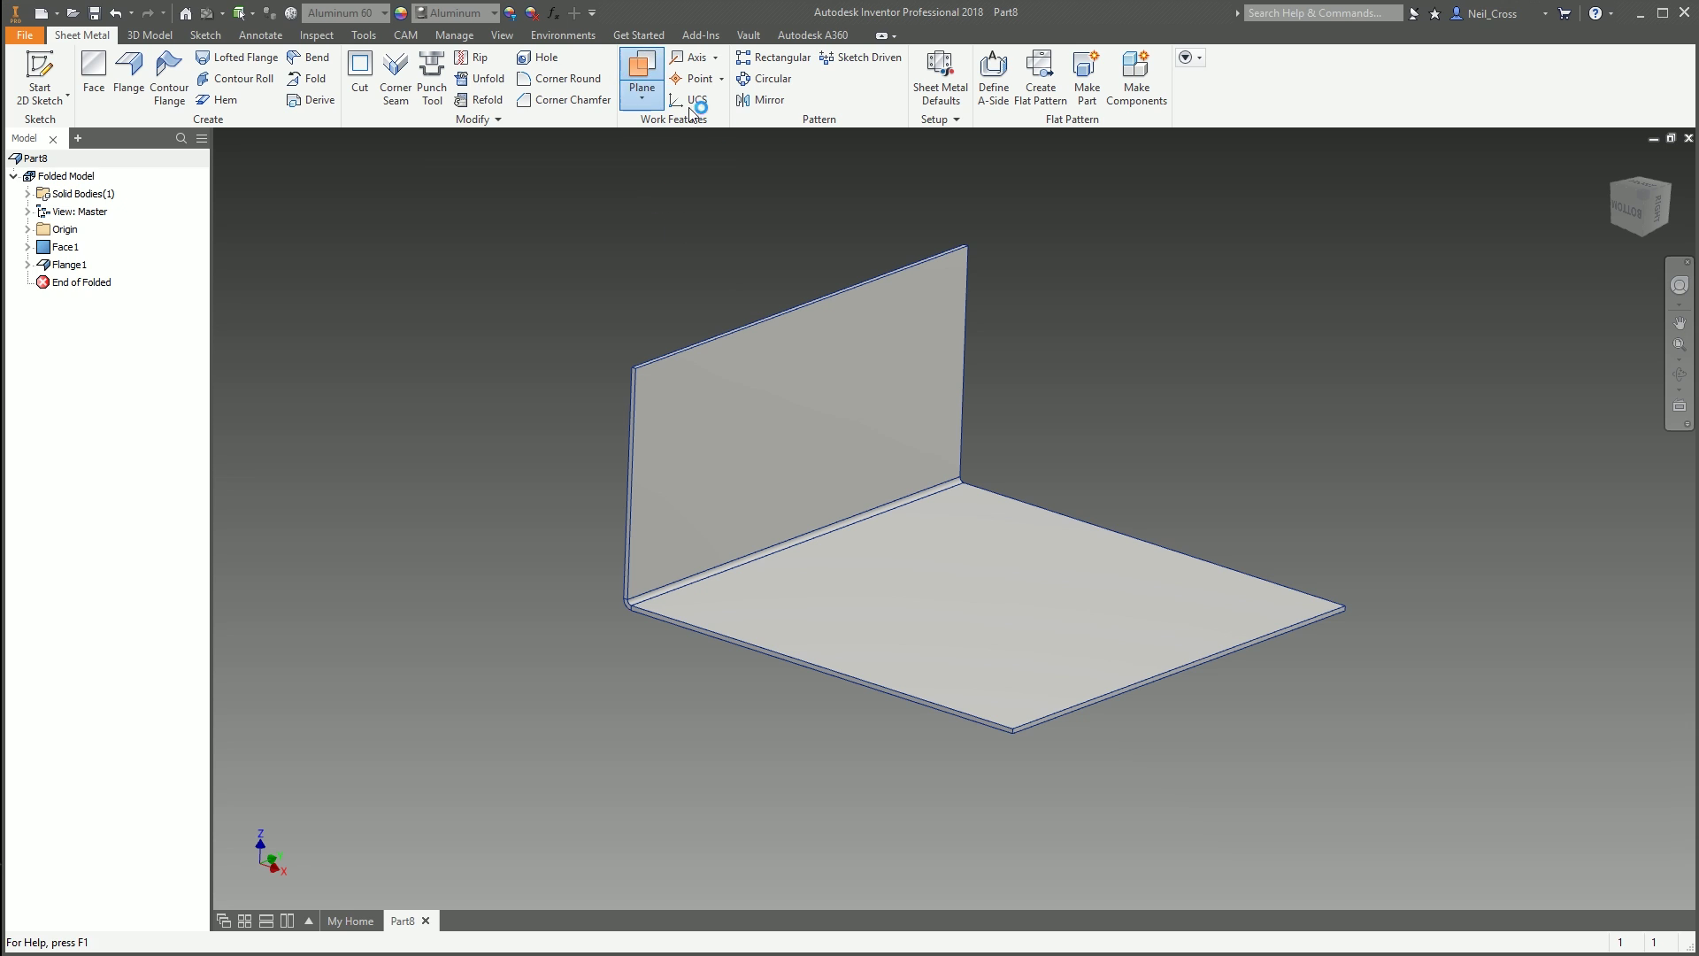
scroll(710, 292, "down", 5)
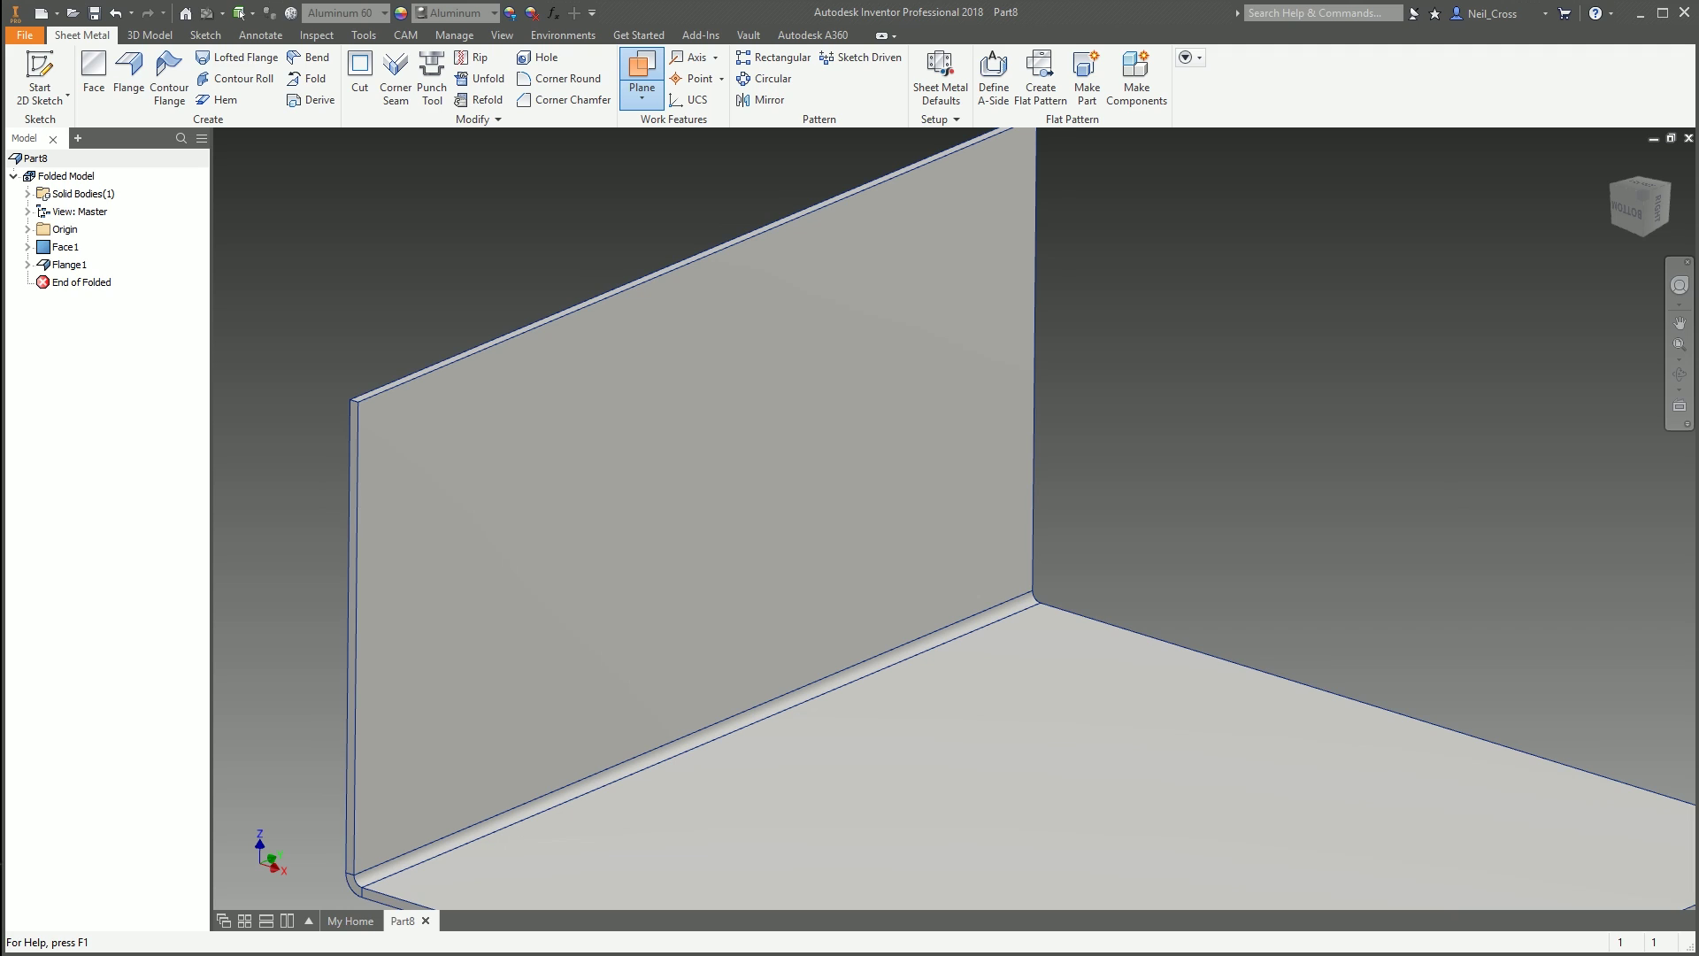
left_click_drag(1698, 133, 1493, 132)
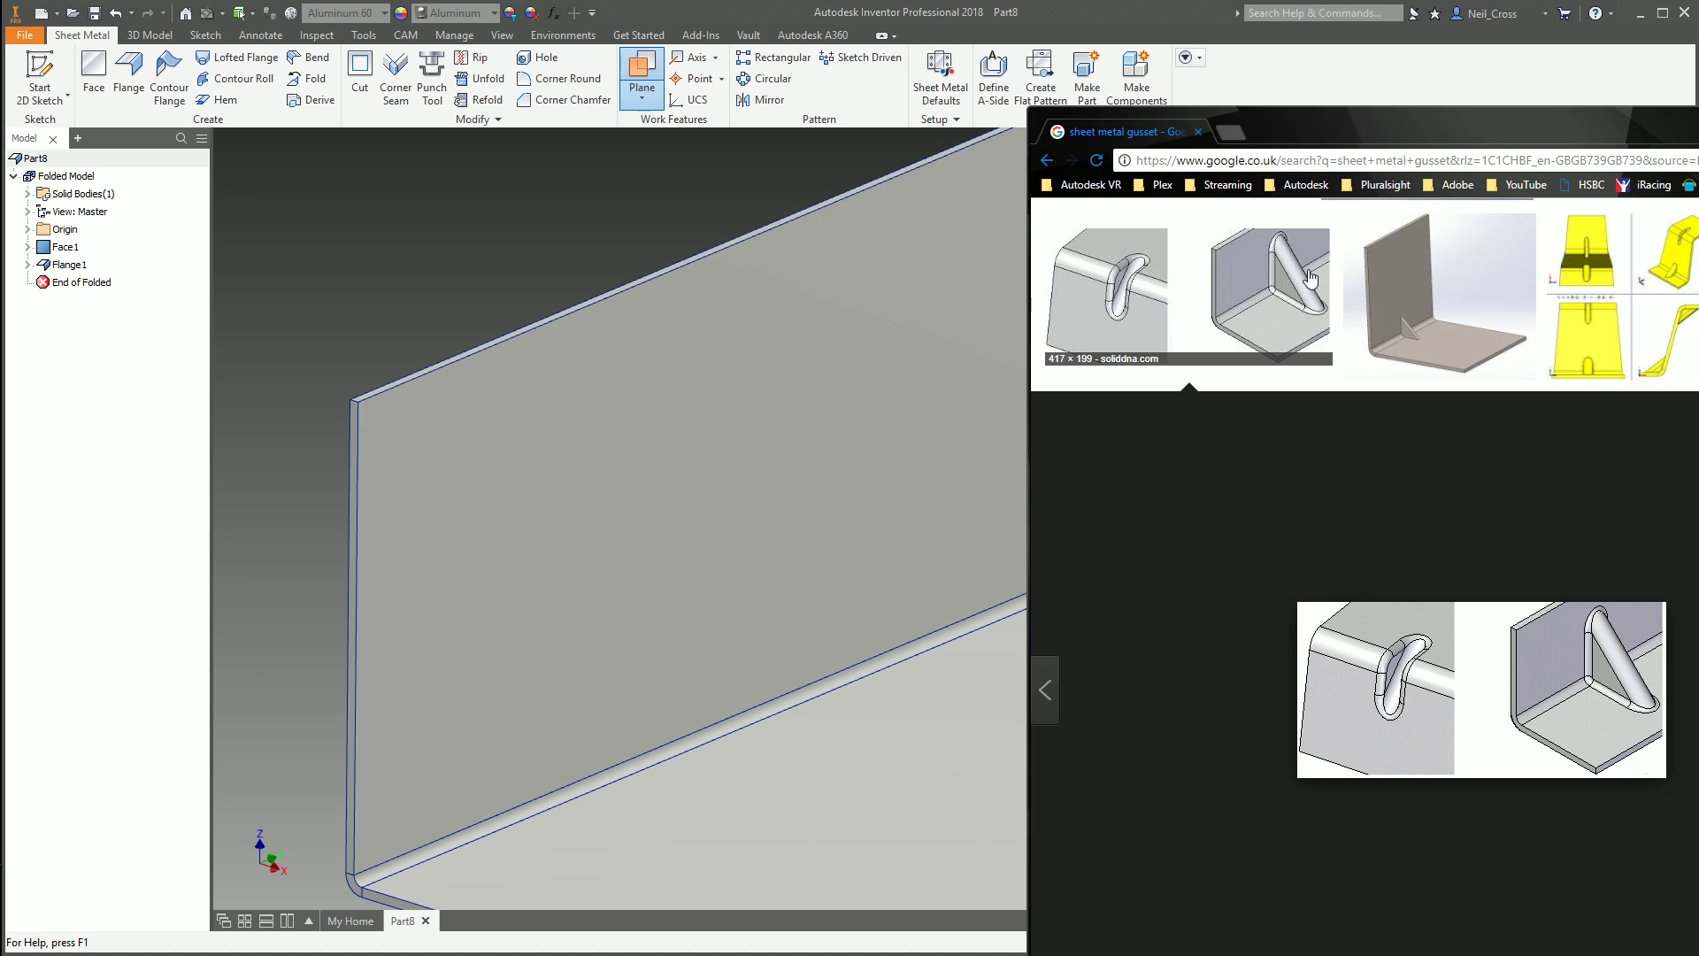
left_click_drag(1283, 142, 1698, 144)
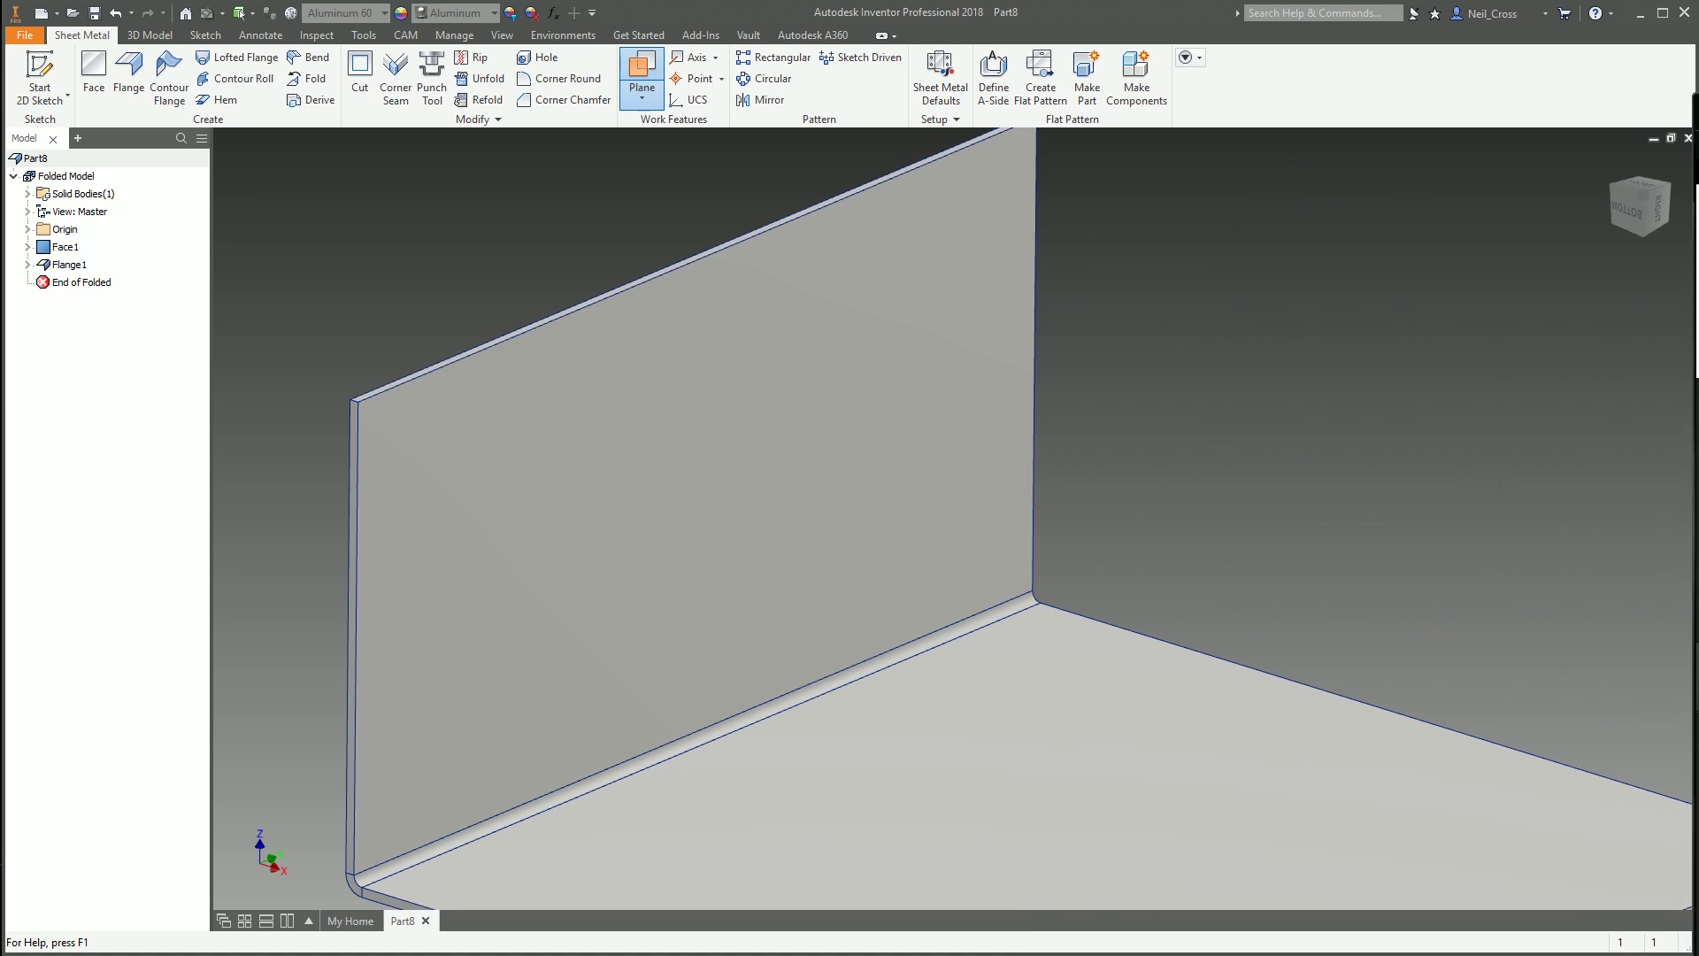
left_click(698, 260)
scroll(329, 449, "down", 3)
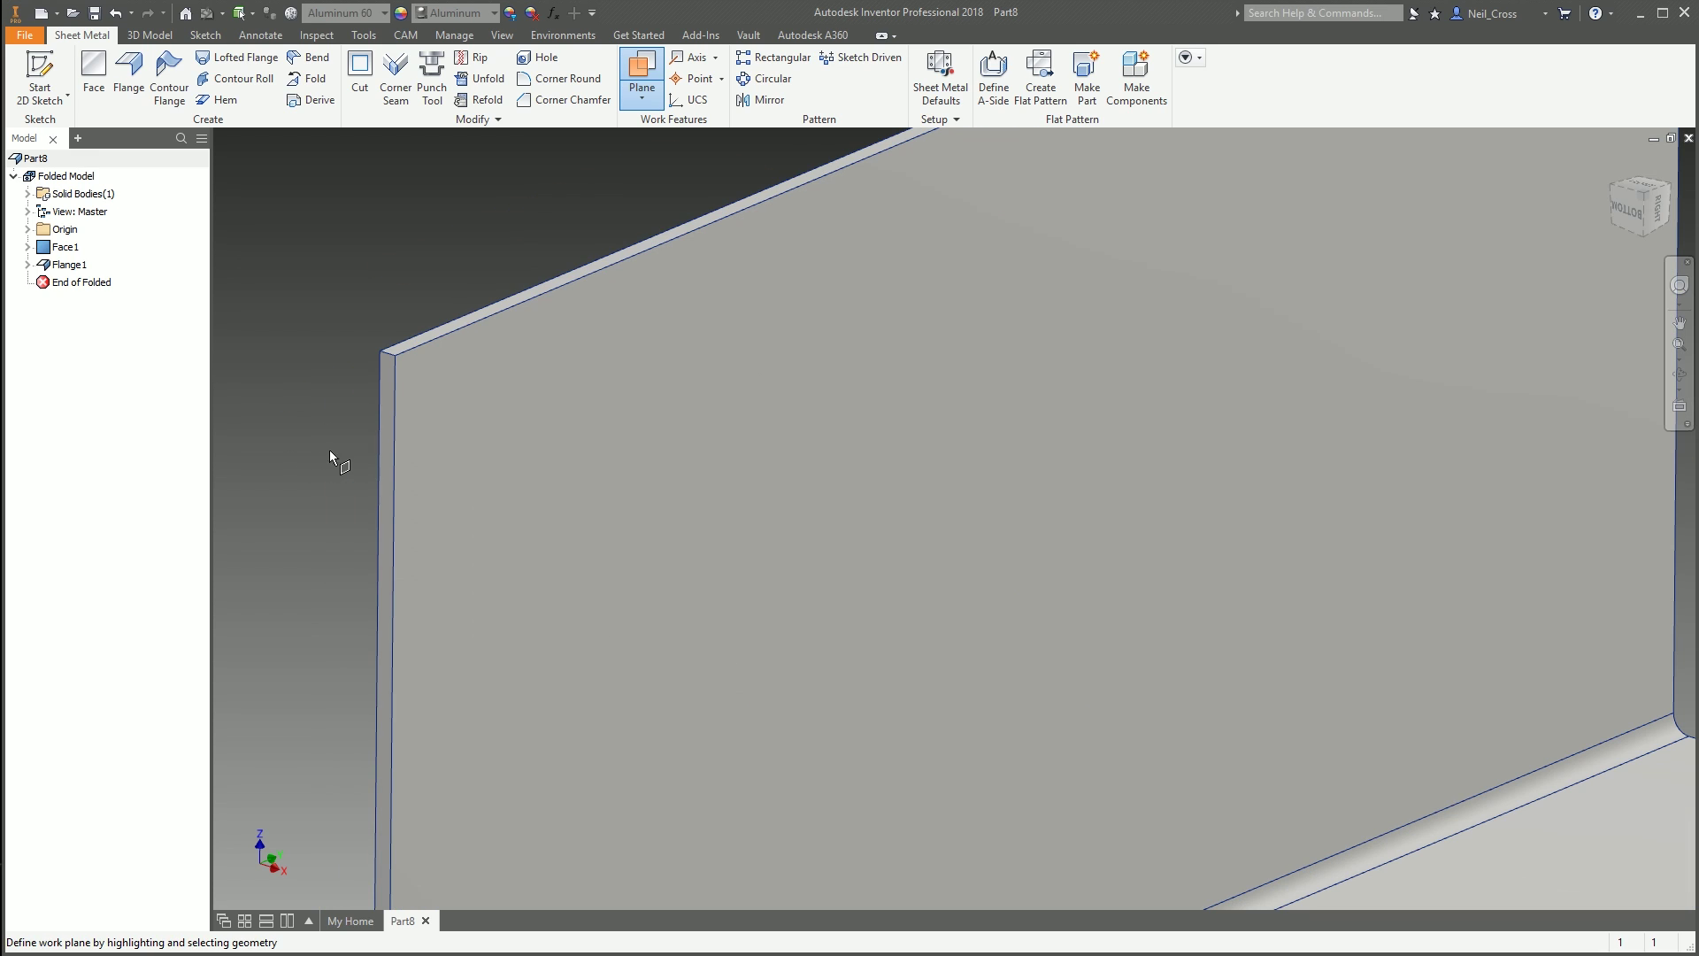
left_click(386, 371)
scroll(683, 408, "up", 2)
scroll(683, 409, "down", 5)
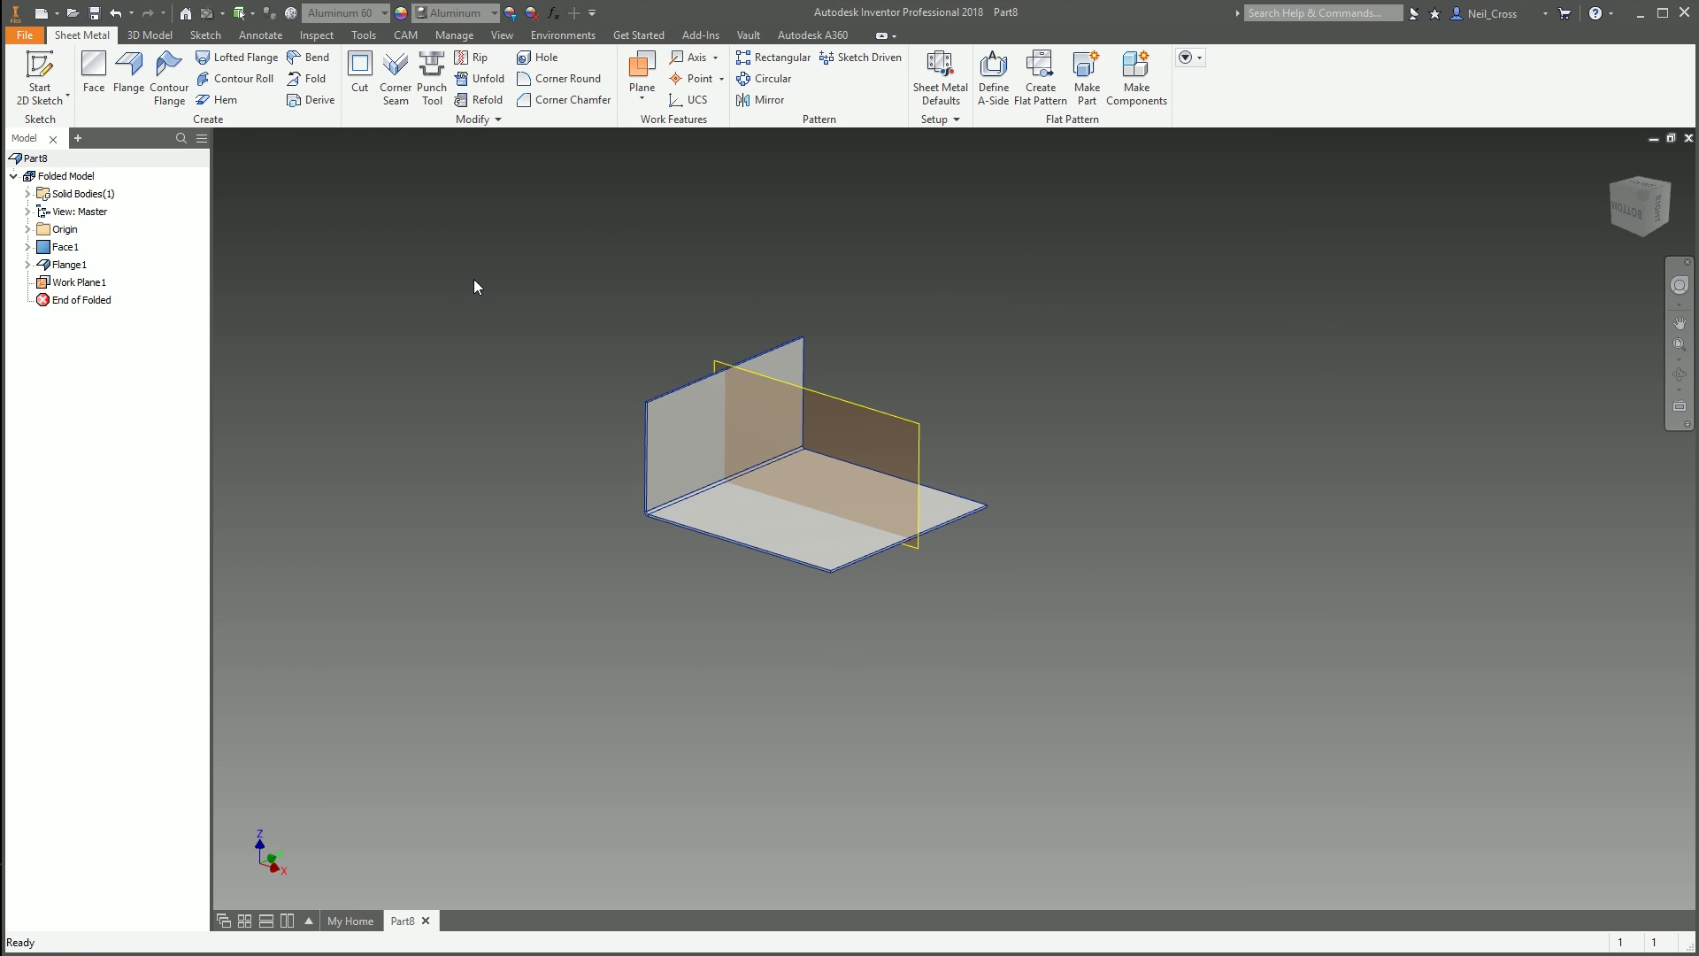
key("Home")
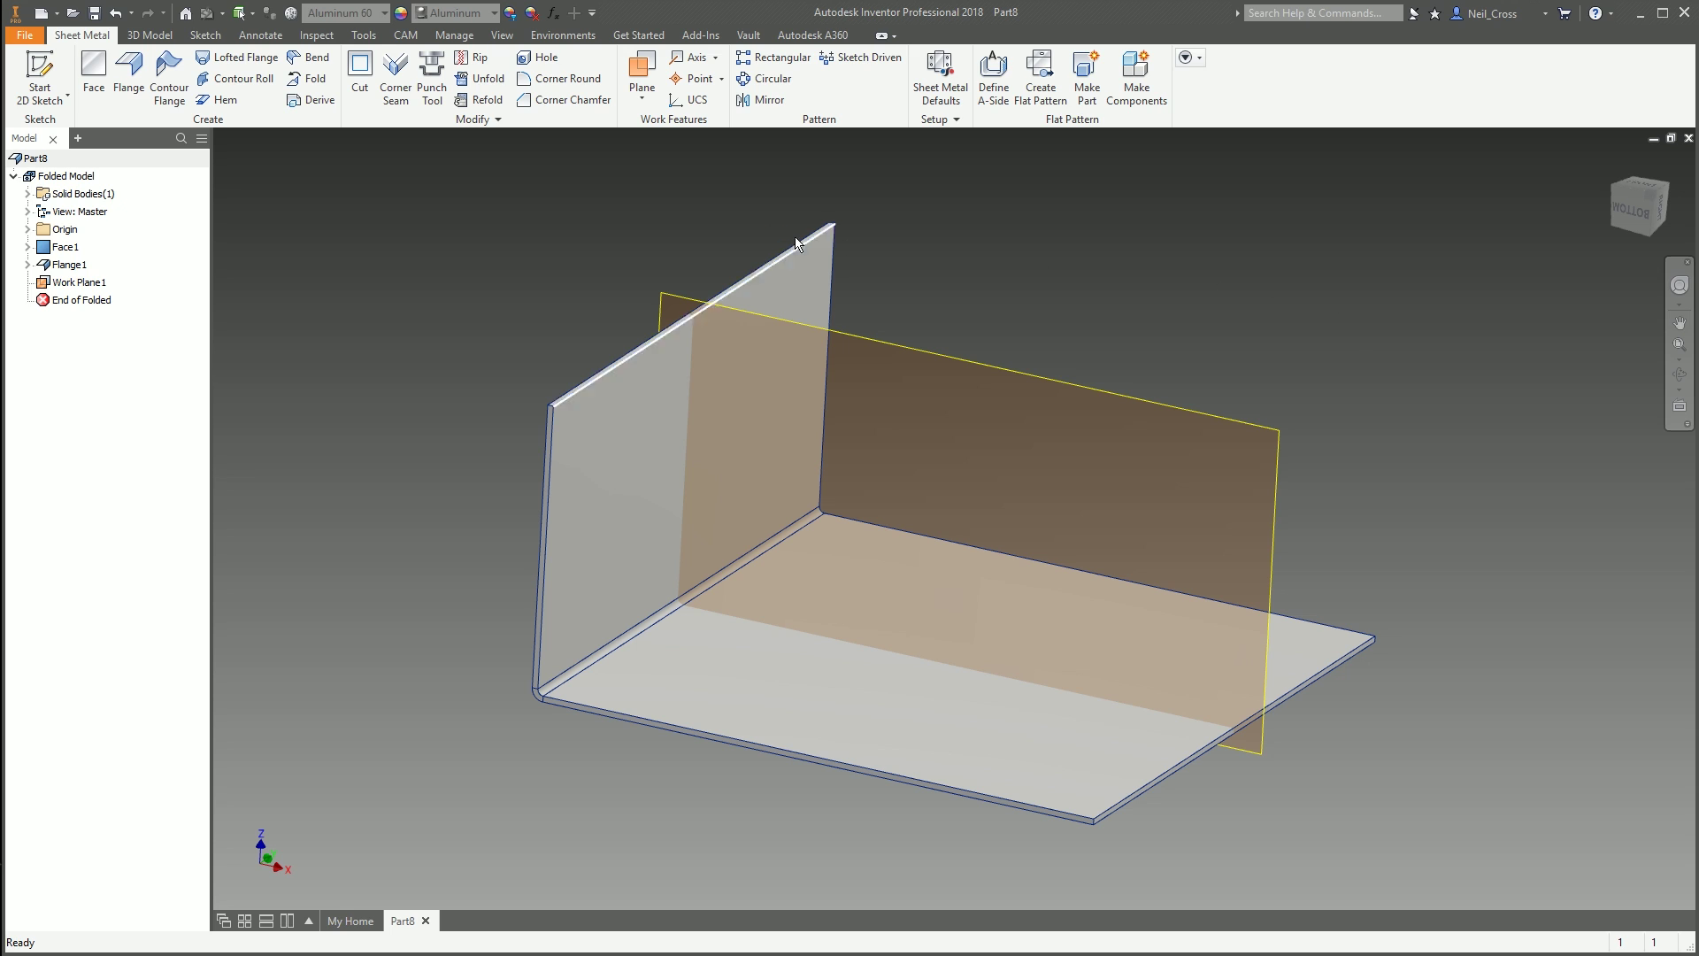
Sketch a diagonal line on the mid work plane that crosses through both the flange and the base, and finish the sketch
left_click(39, 73)
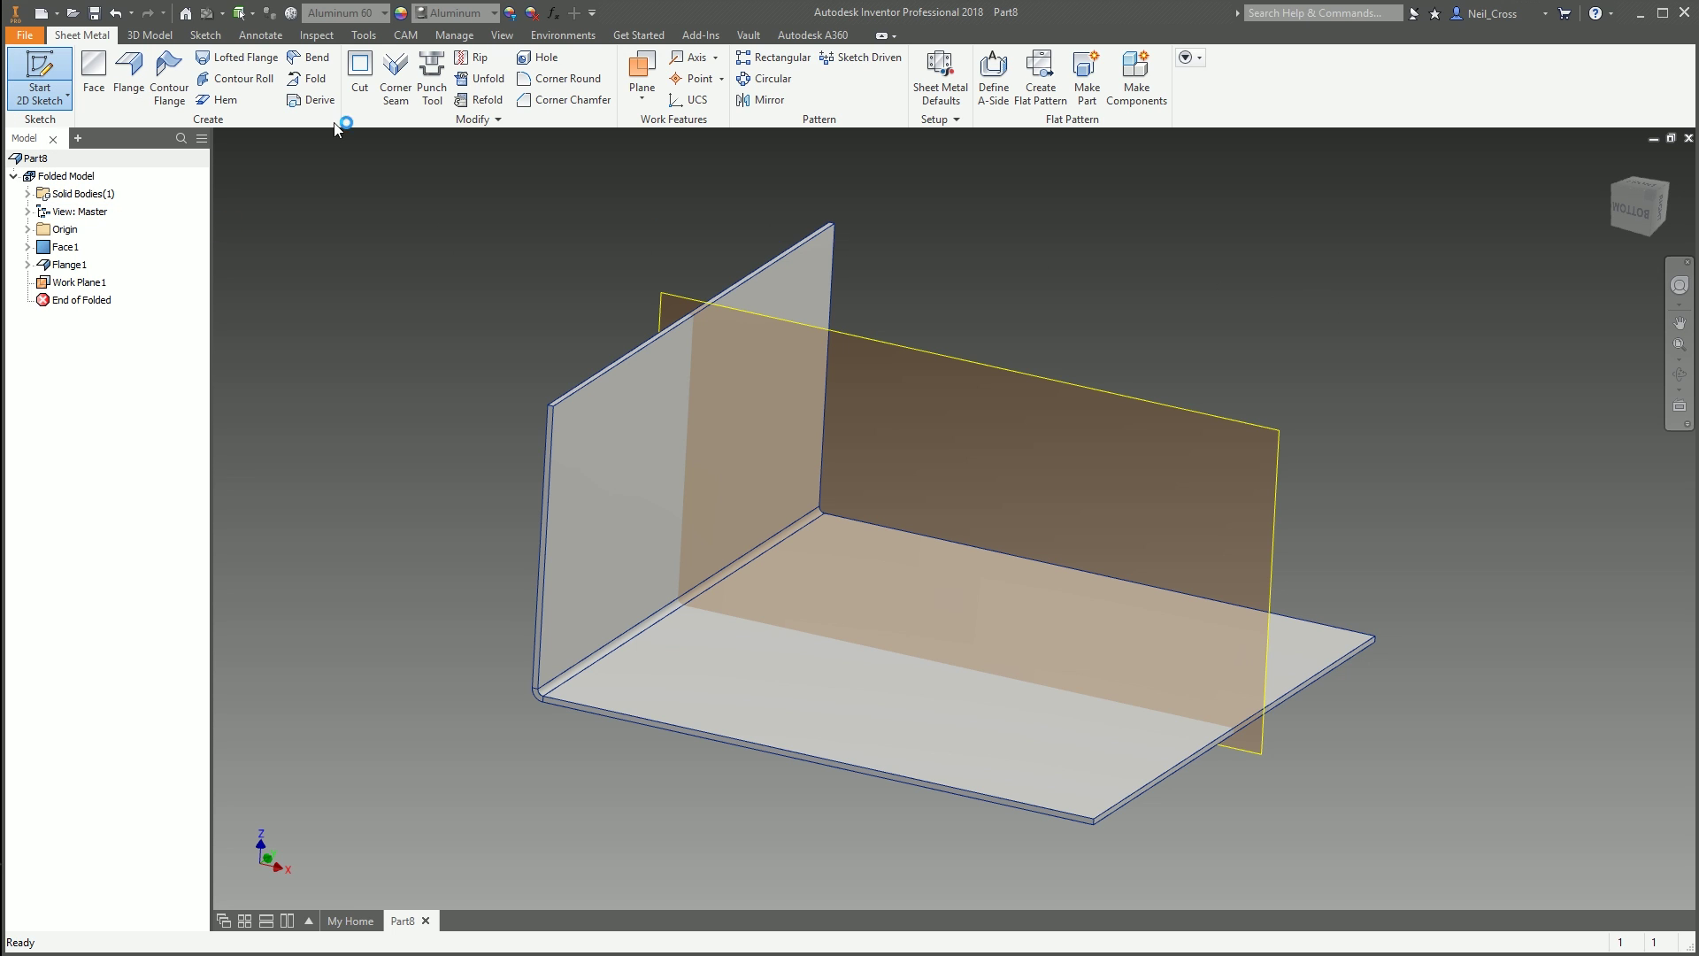
left_click(897, 345)
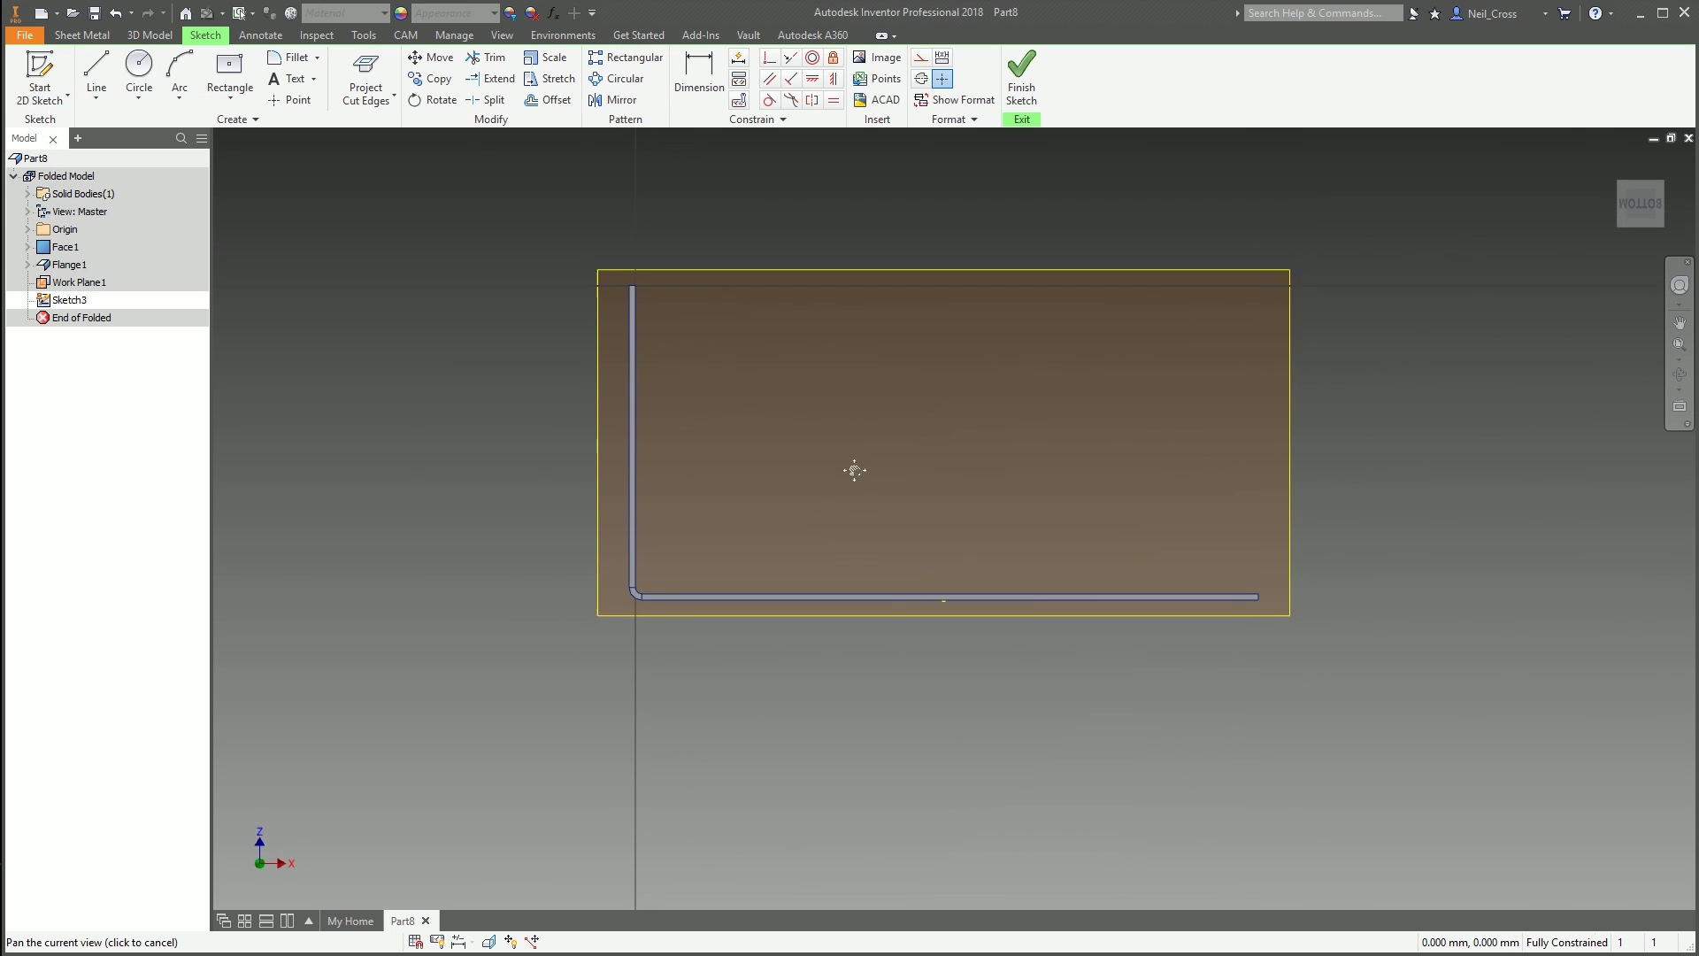
left_click(96, 71)
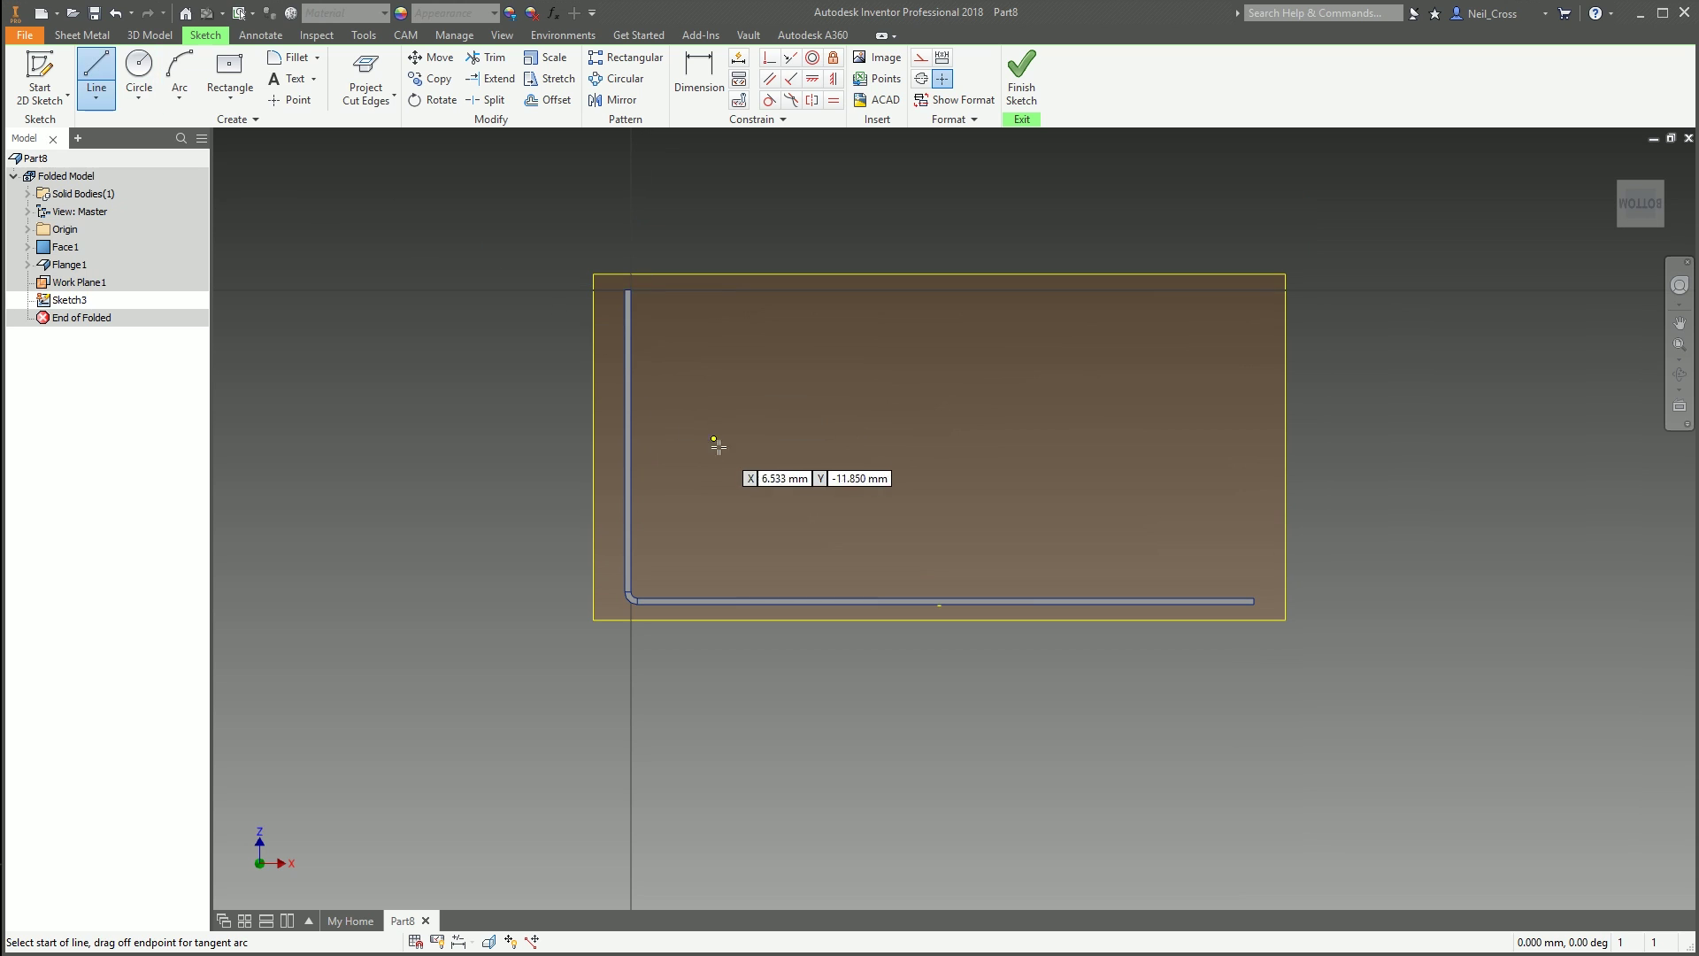
left_click(573, 401)
left_click(810, 664)
right_click(610, 511)
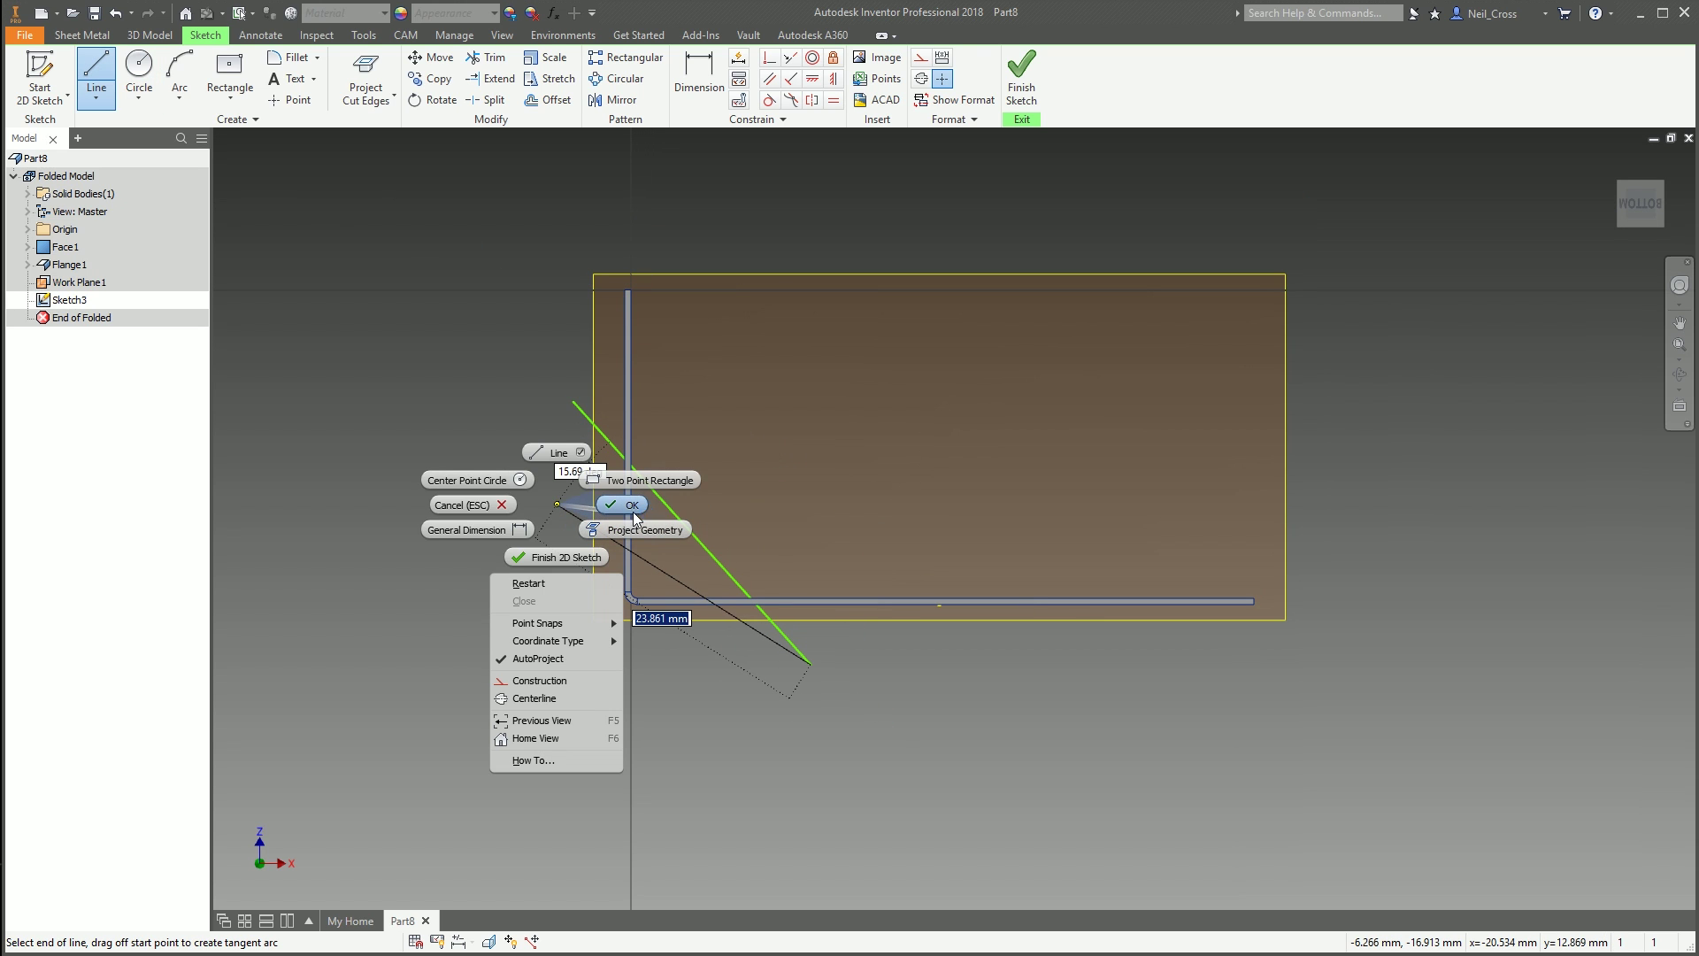
left_click(652, 533)
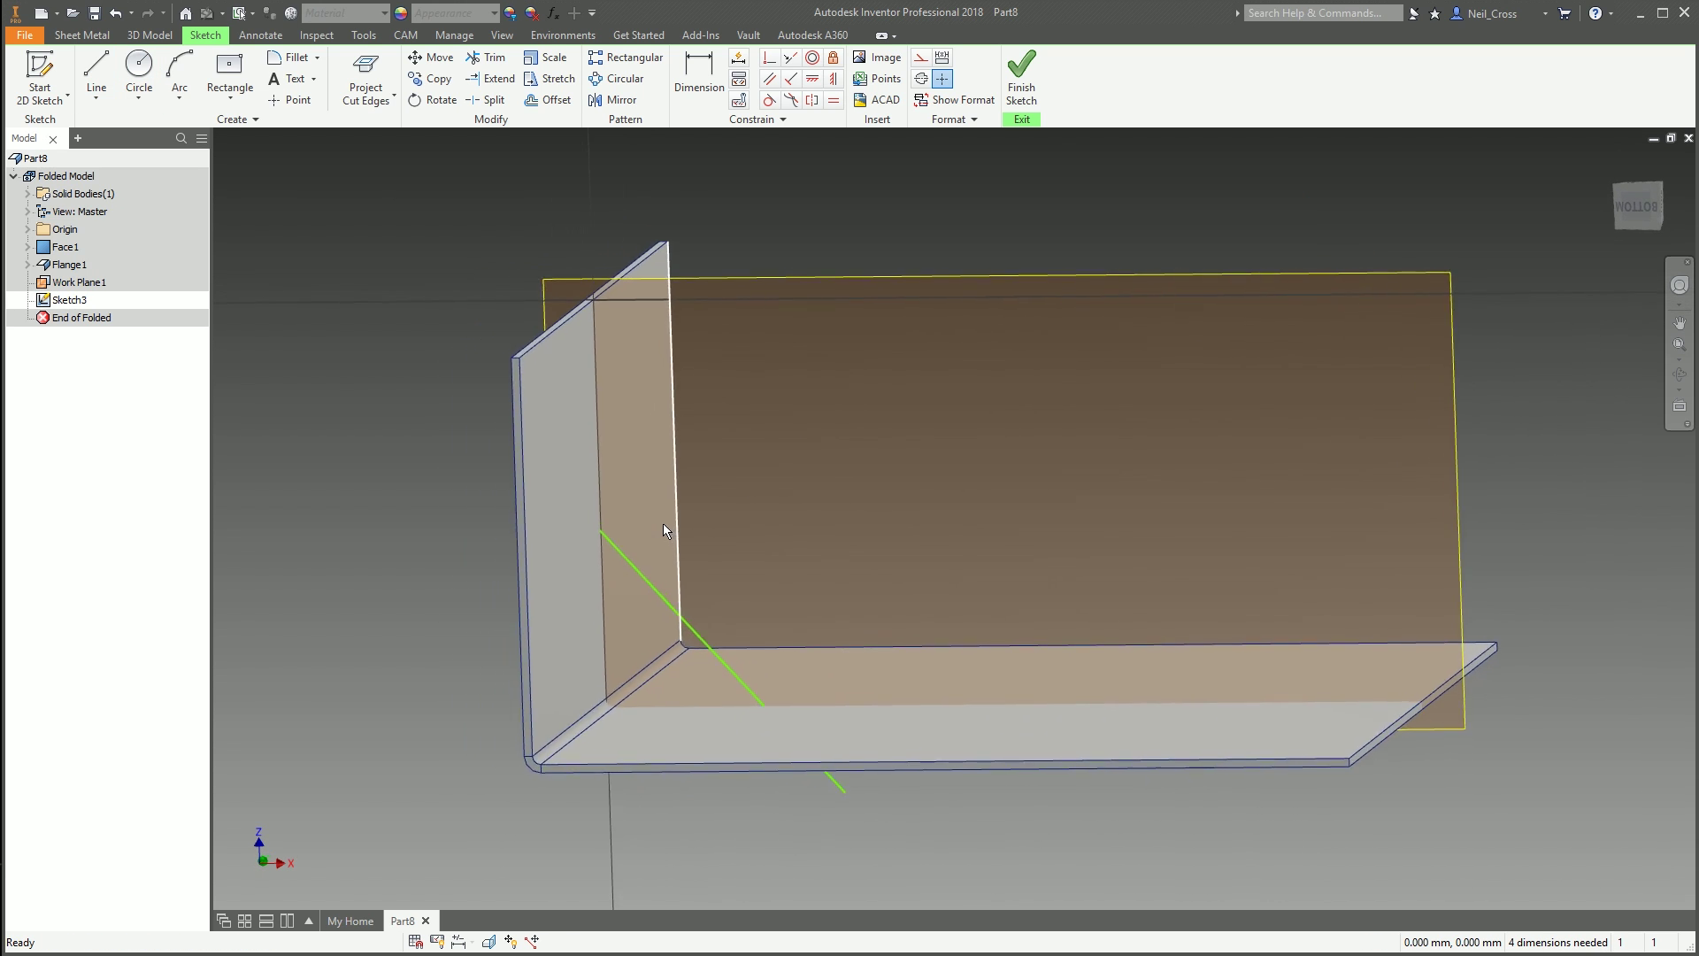
middle_click_drag(671, 525, 571, 506, "shift")
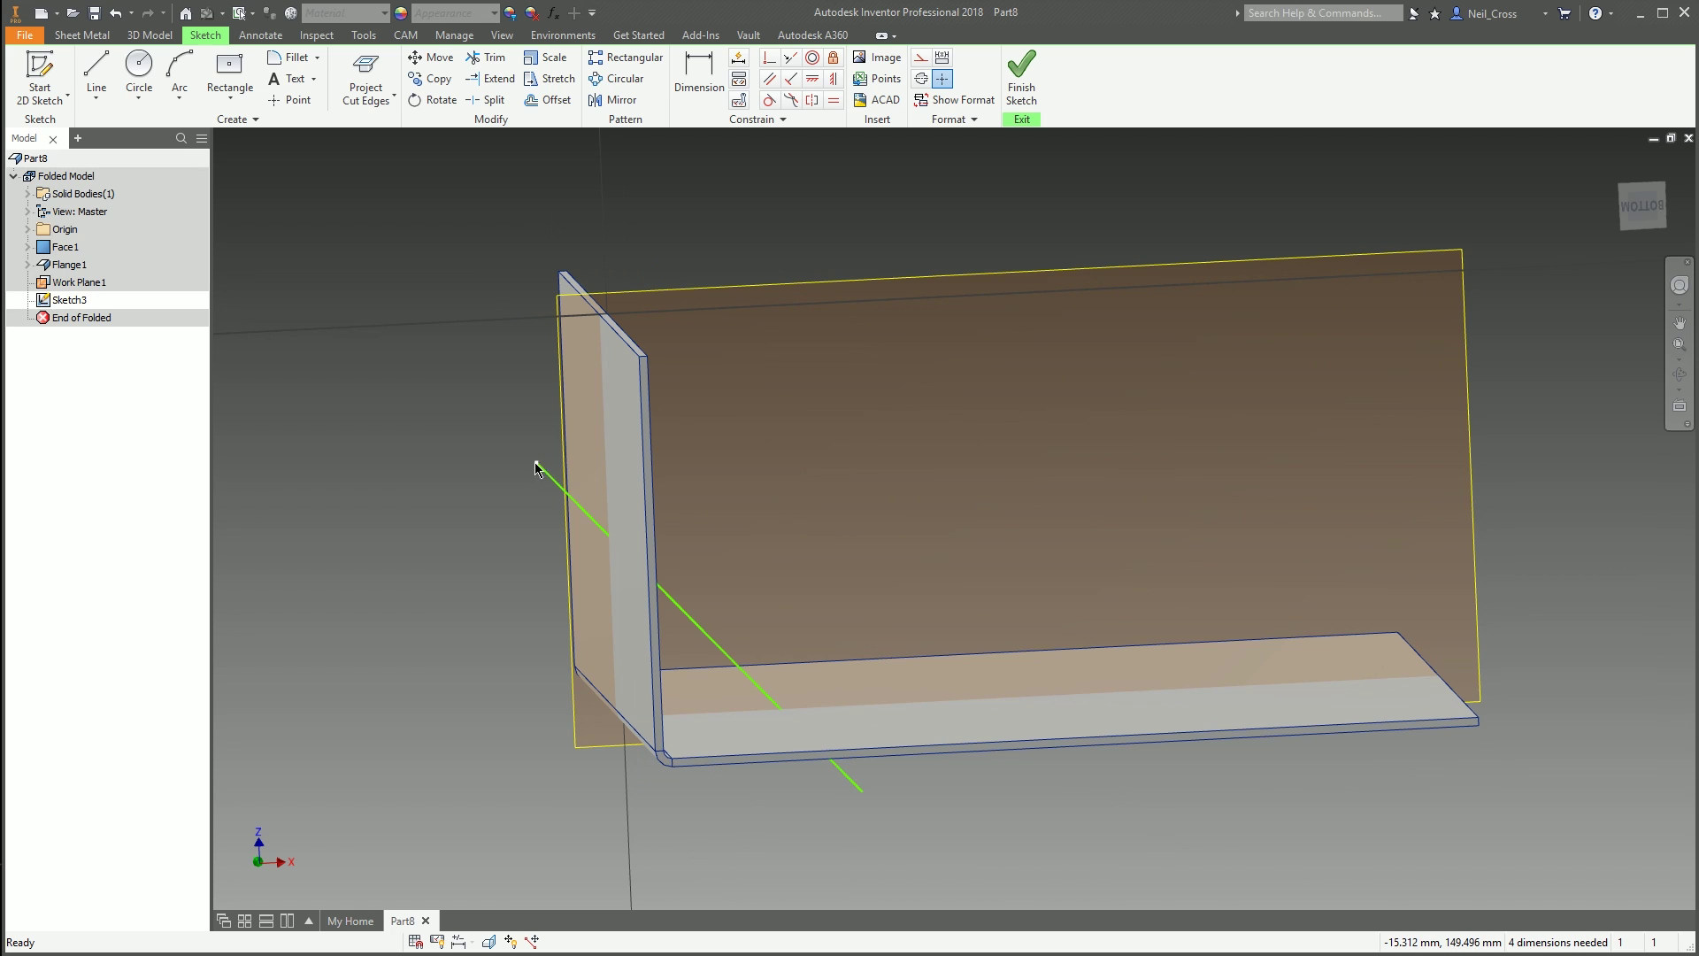
mouse_move(545, 473)
left_mouse_down()
mouse_move(546, 437)
mouse_move(872, 711)
mouse_move(903, 779)
mouse_move(888, 783)
left_mouse_up()
mouse_move(885, 788)
middle_mouse_down("shift")
mouse_move(677, 596)
mouse_move(667, 489)
mouse_move(1027, 402)
mouse_move(1066, 213)
mouse_move(986, 220)
mouse_move(1045, 94)
middle_mouse_up("shift")
left_click(1022, 80)
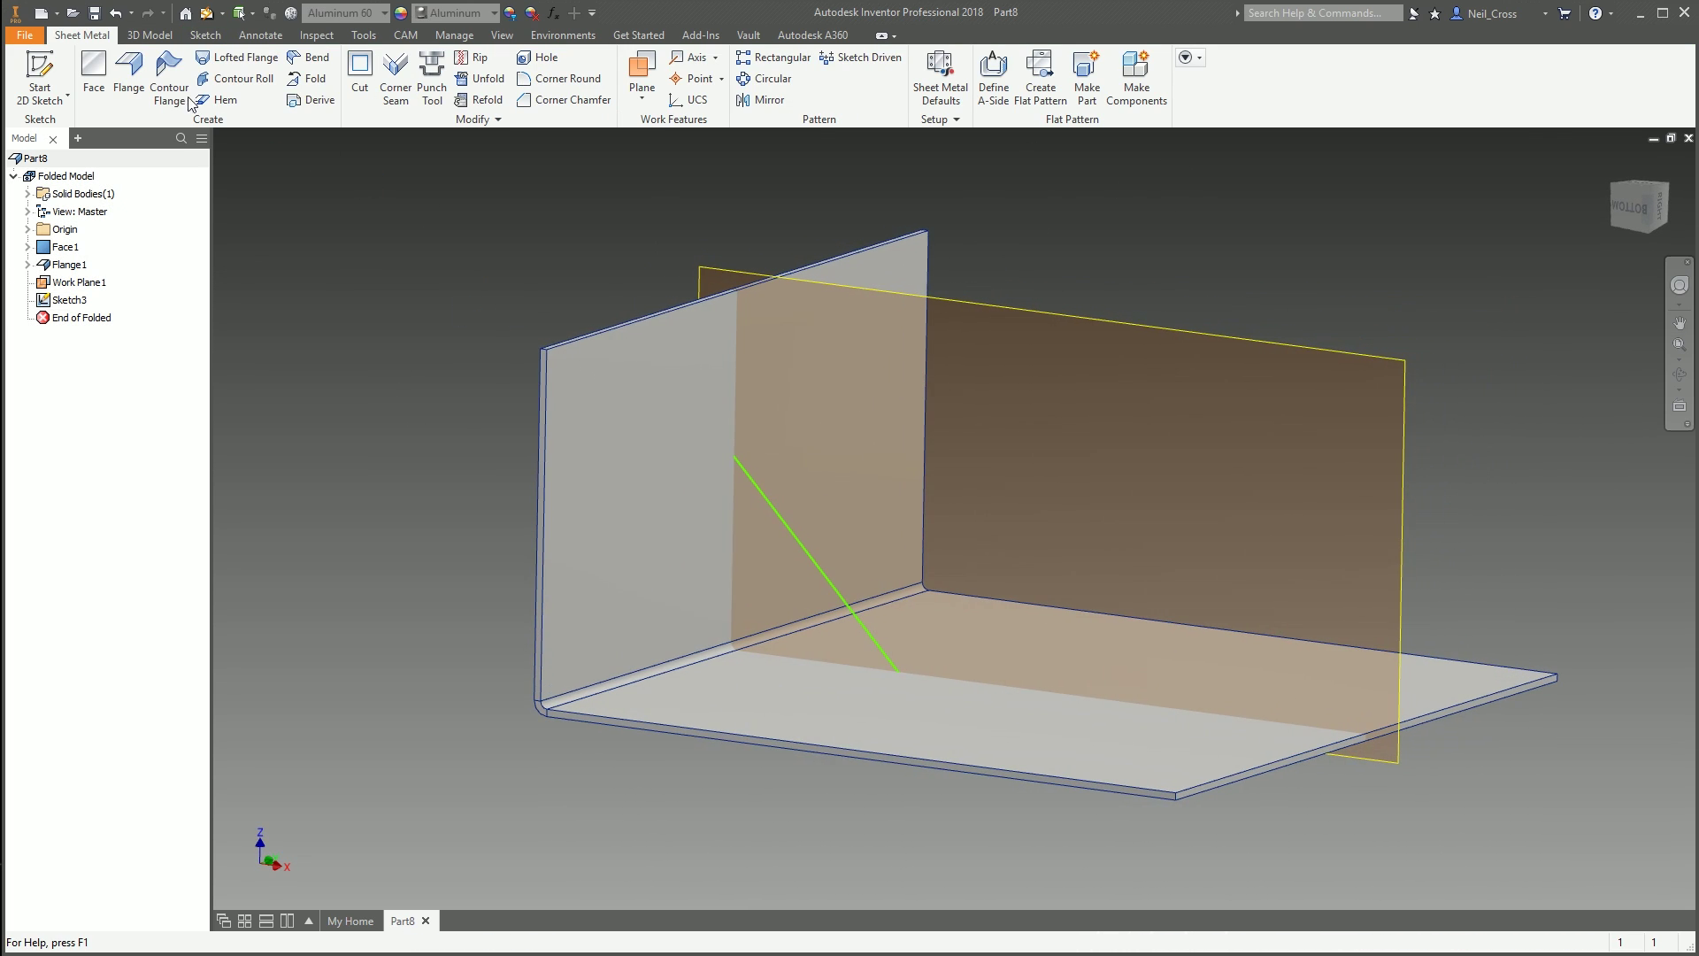
Create a 5 mm thick Rib parallel to the sketch plane from the diagonal line, filling toward the bend
left_click(161, 34)
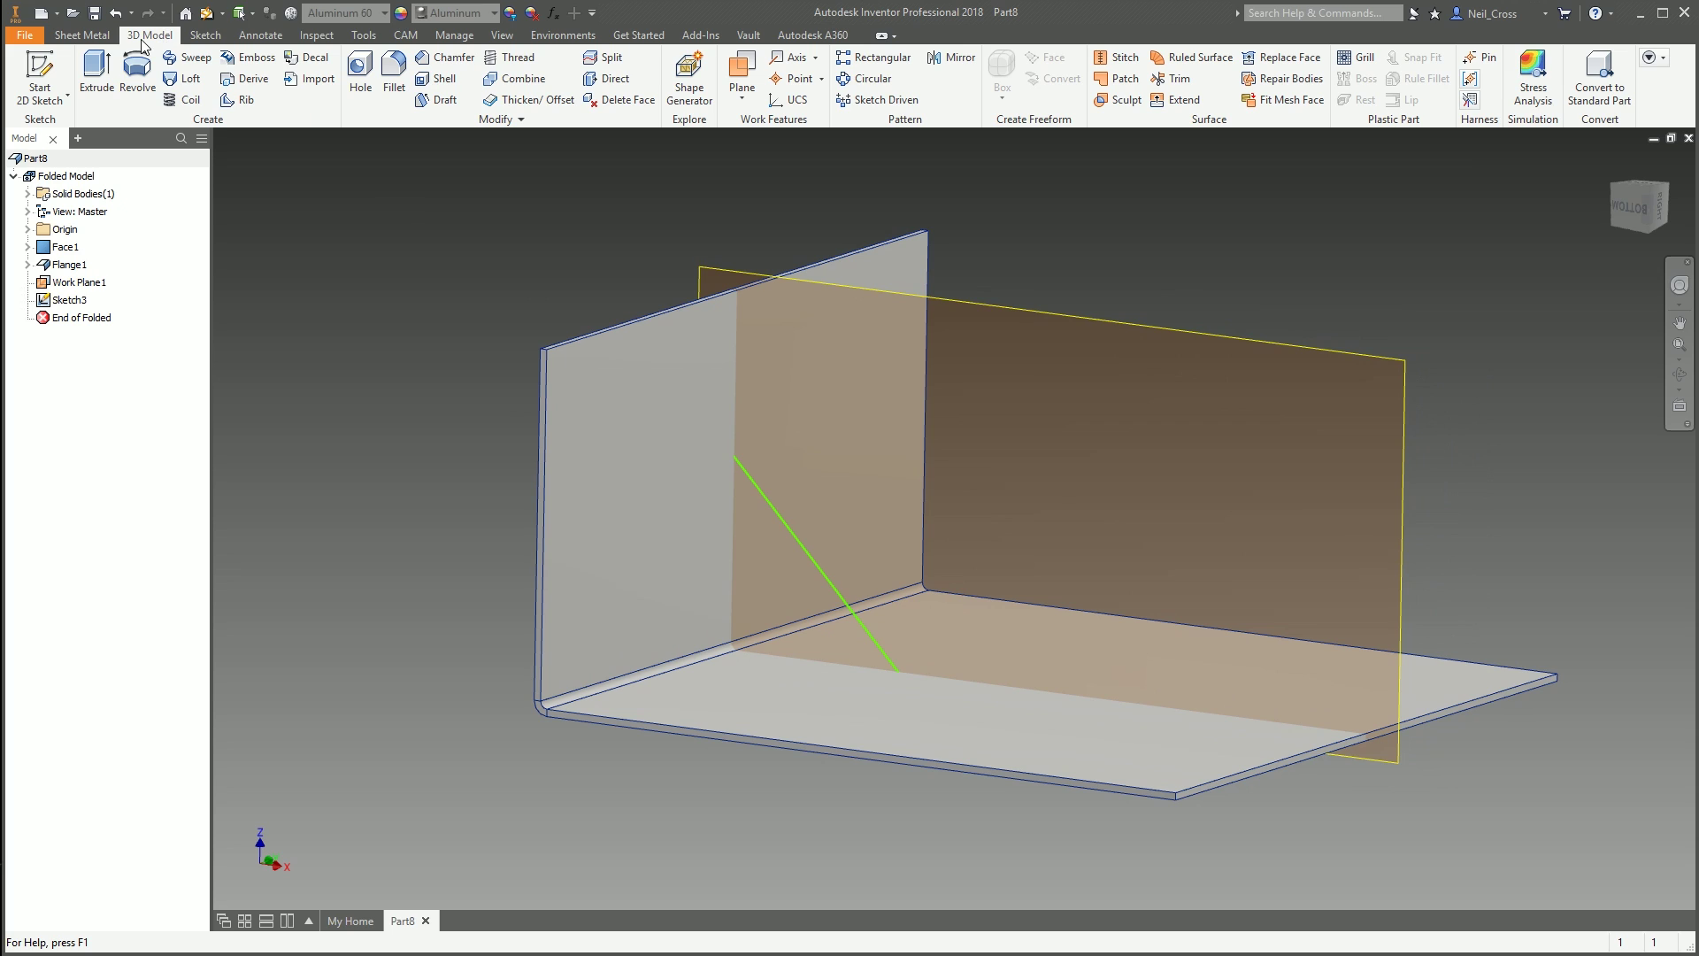
left_click(239, 99)
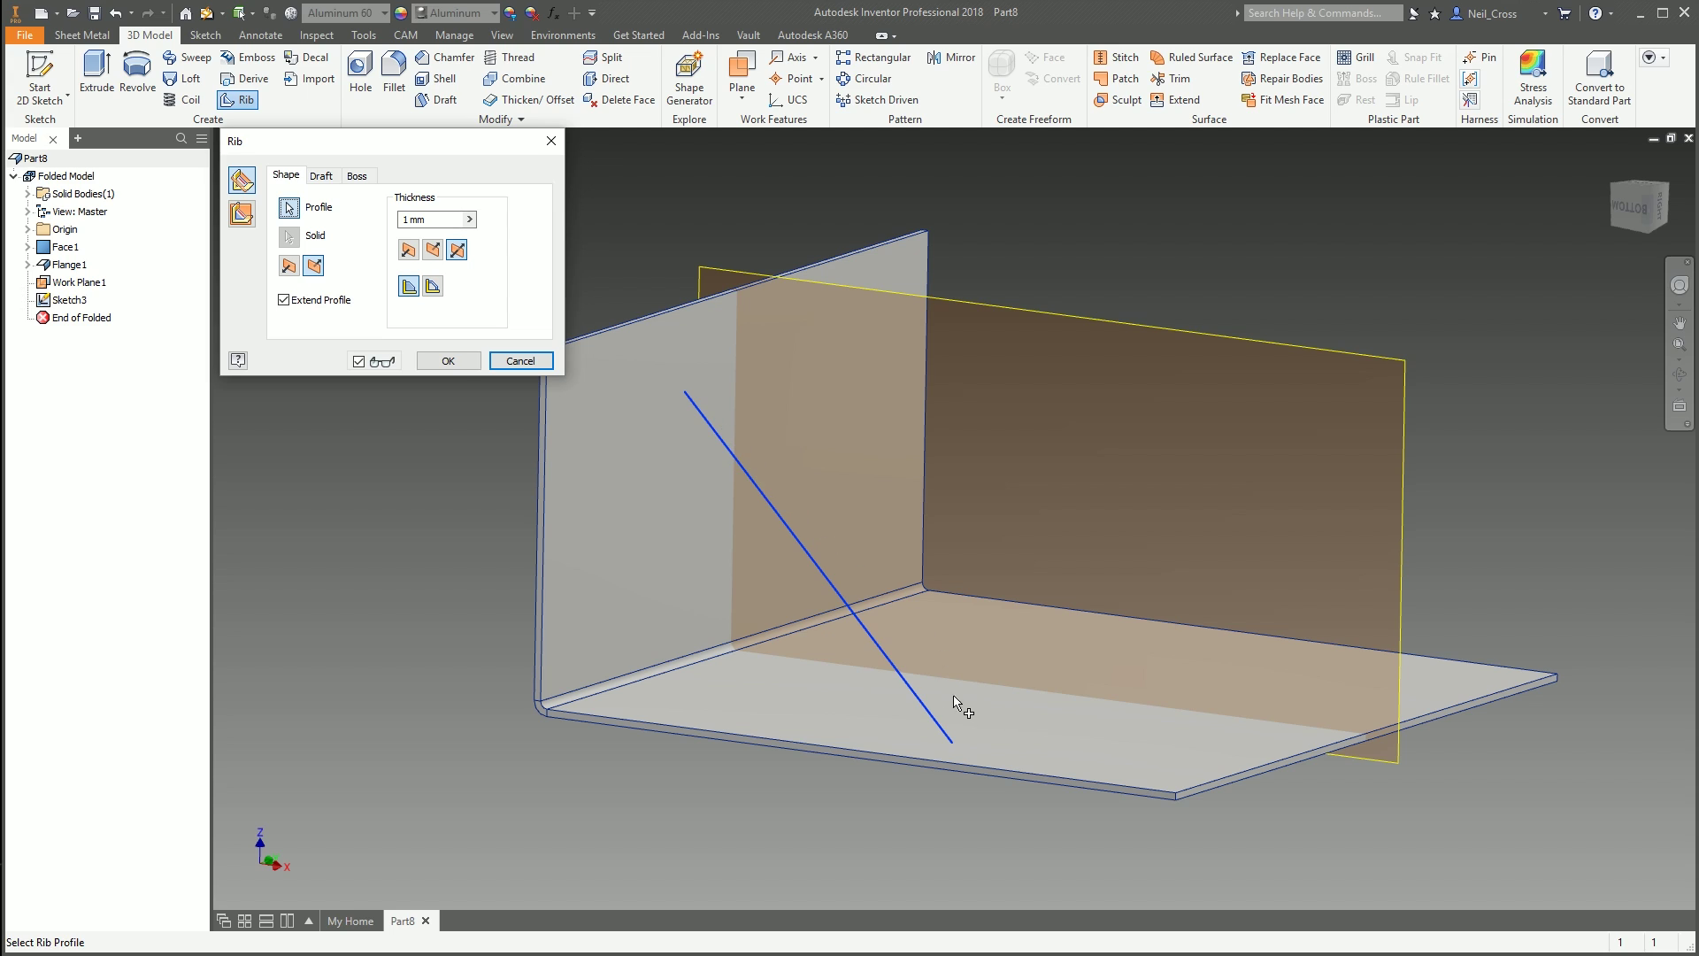
left_click(240, 213)
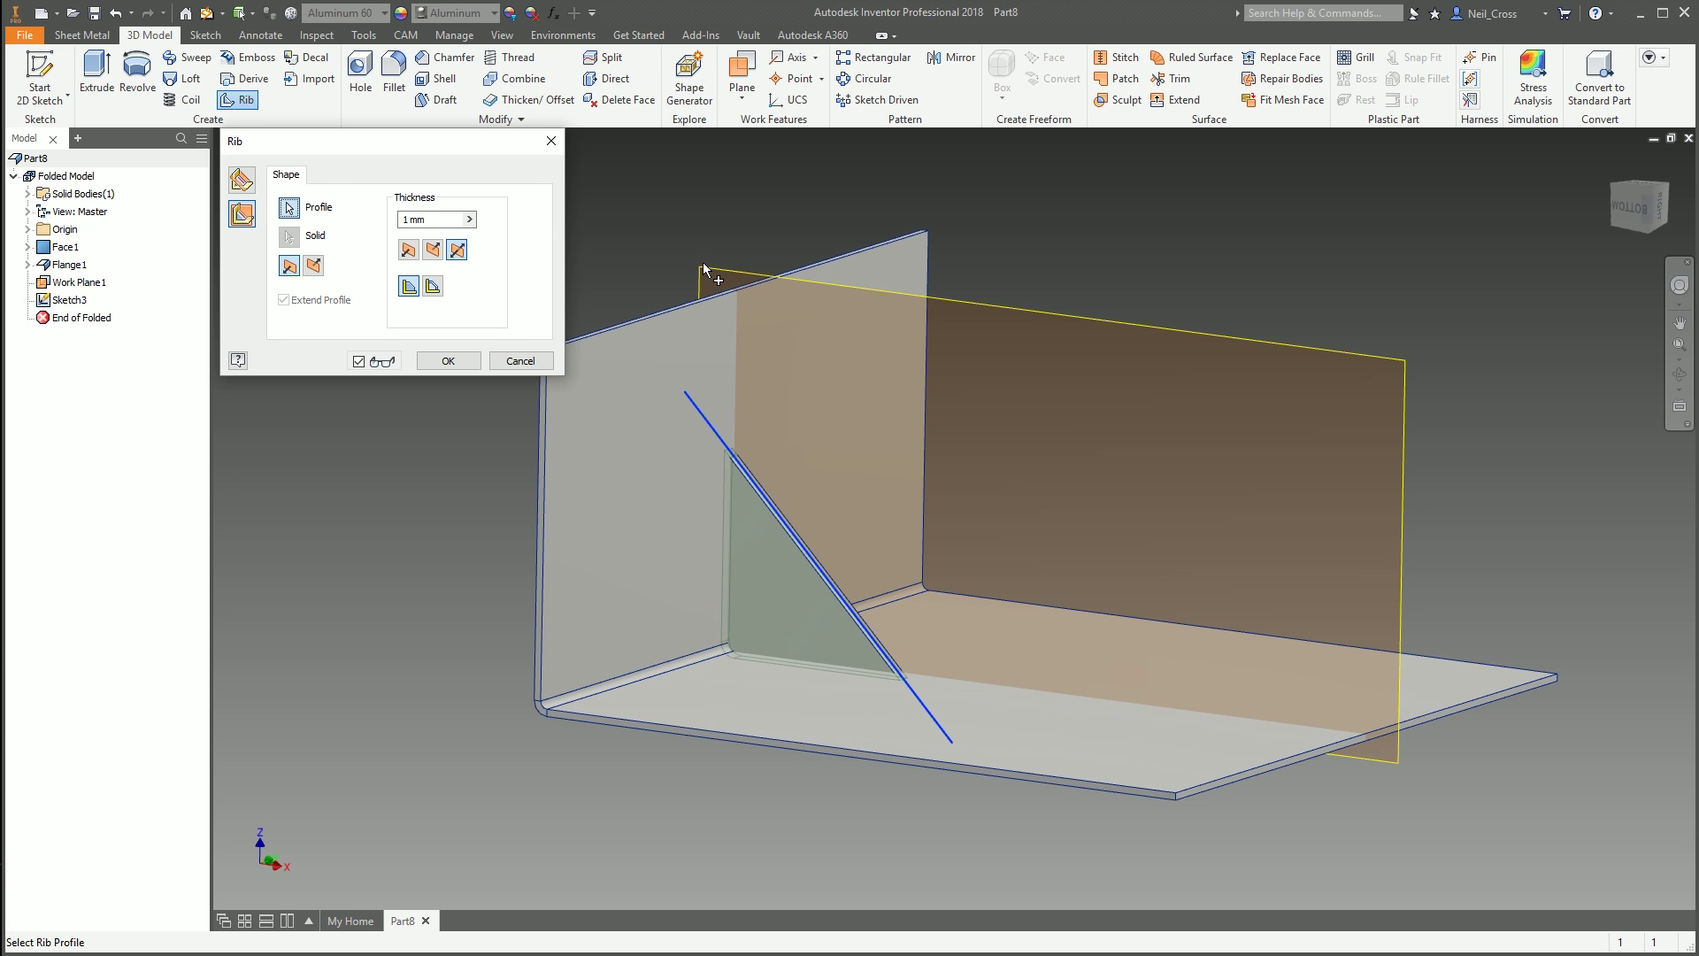
scroll(743, 474, "down", 2)
middle_click_drag(743, 474, 872, 472, "shift")
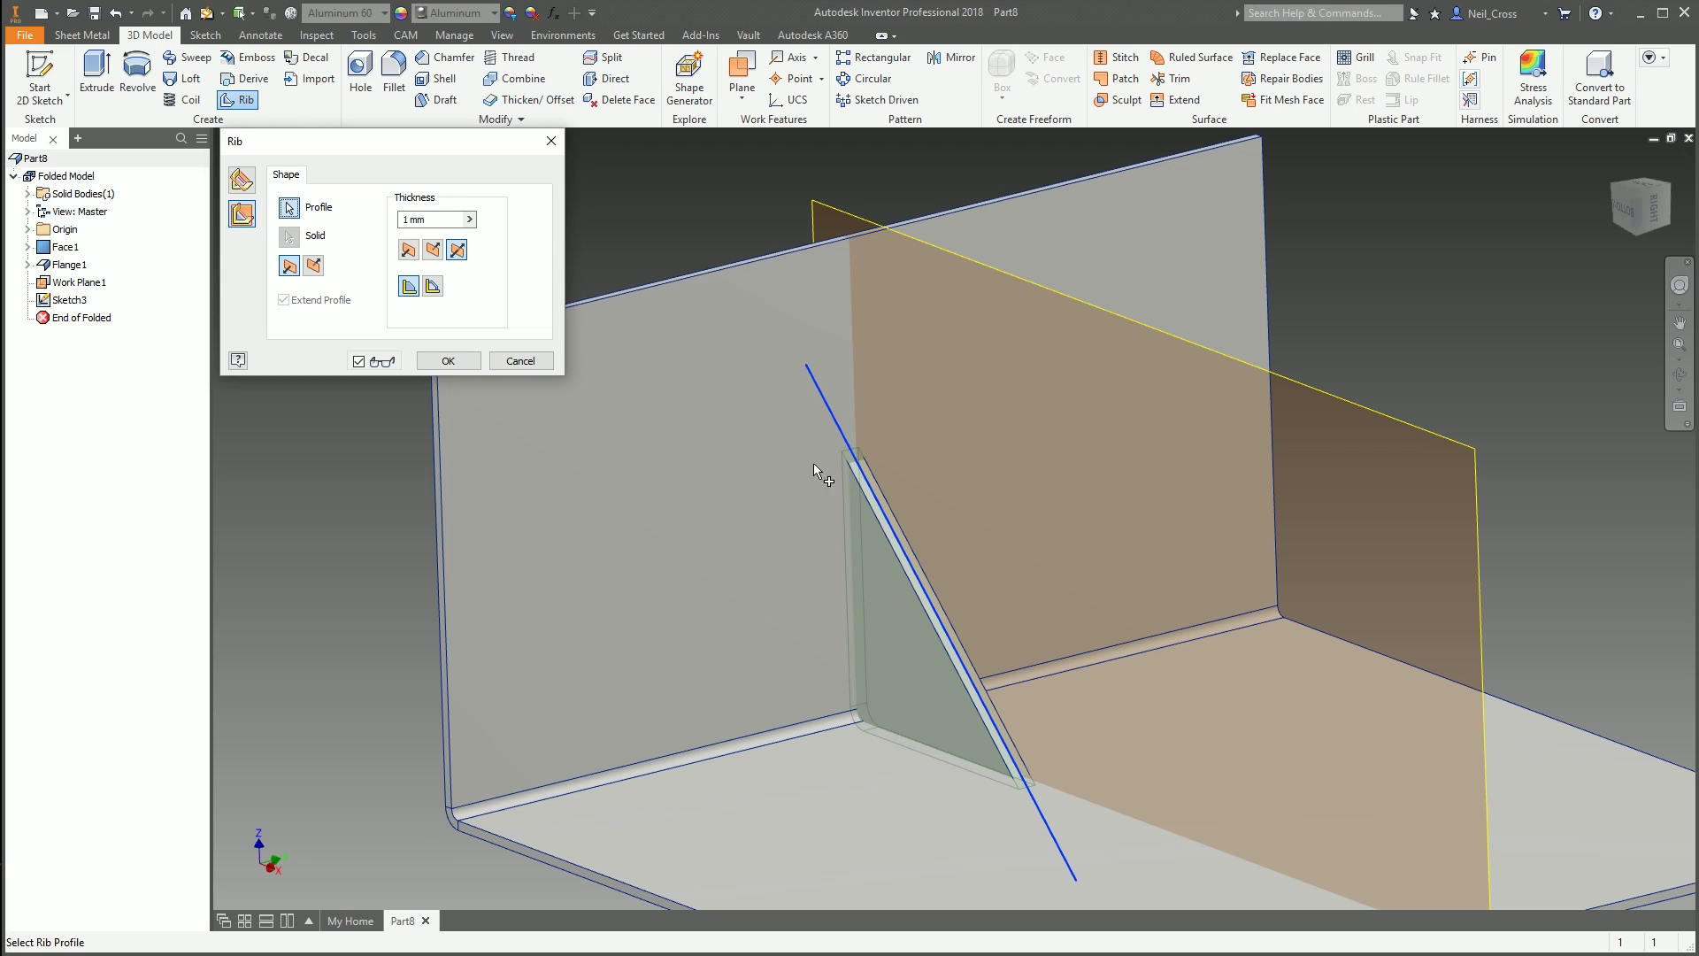
double_click(407, 220)
type("5")
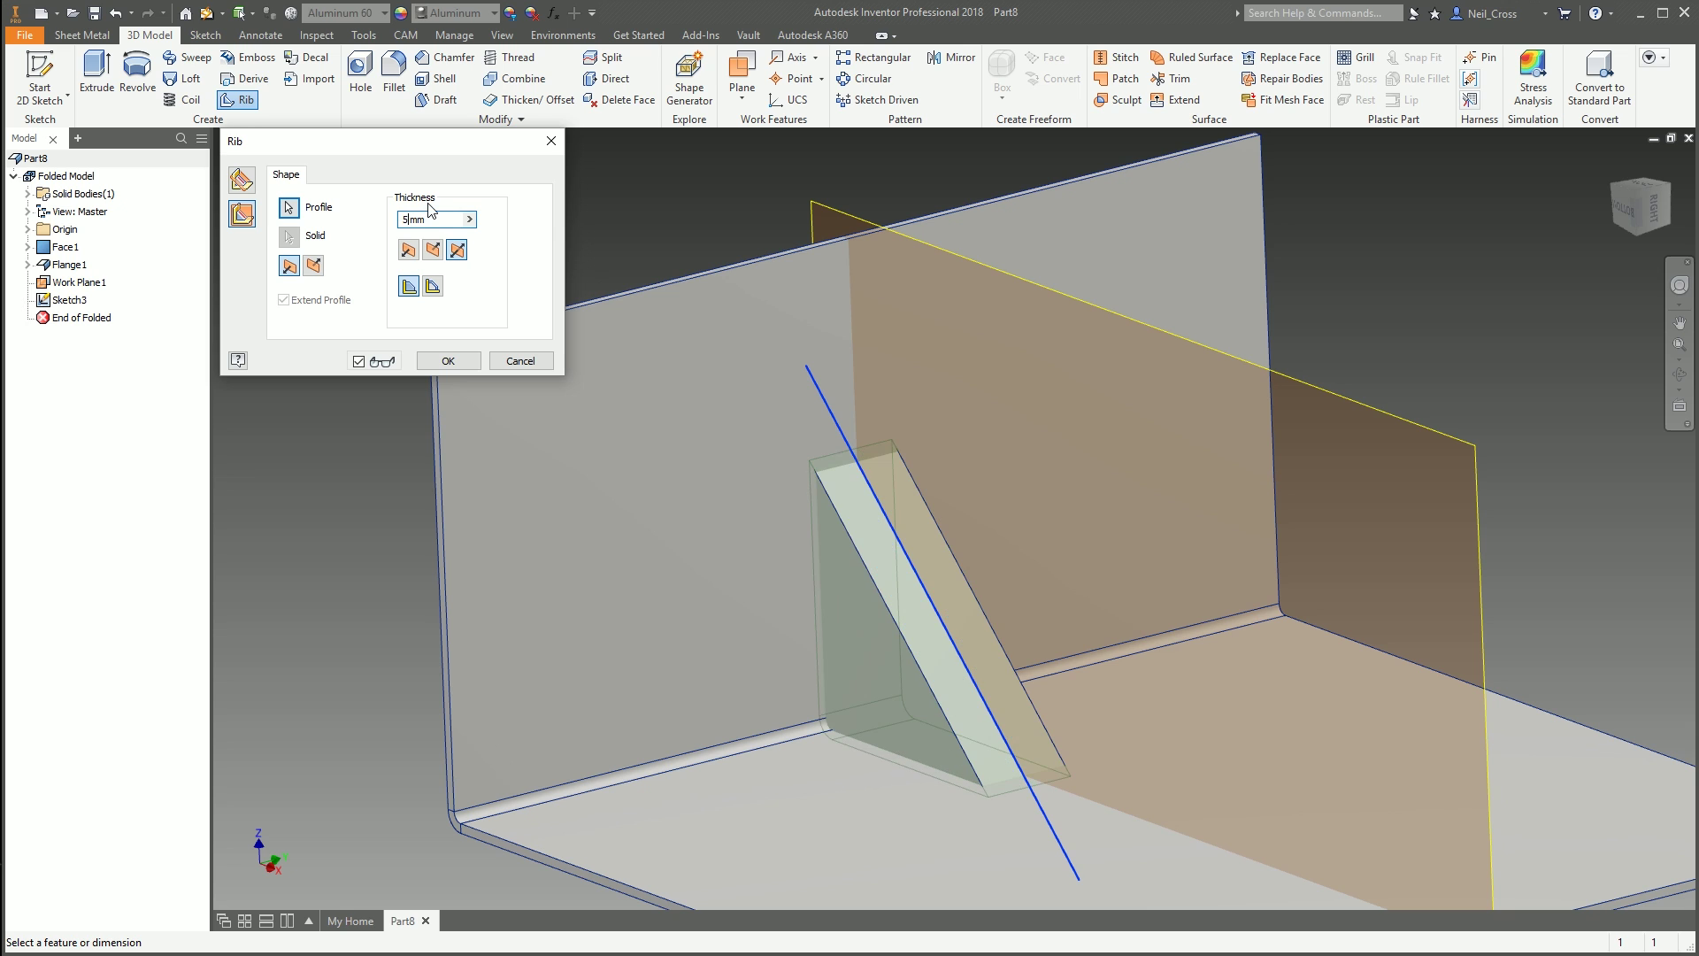
middle_click_drag(758, 243, 911, 474, "shift")
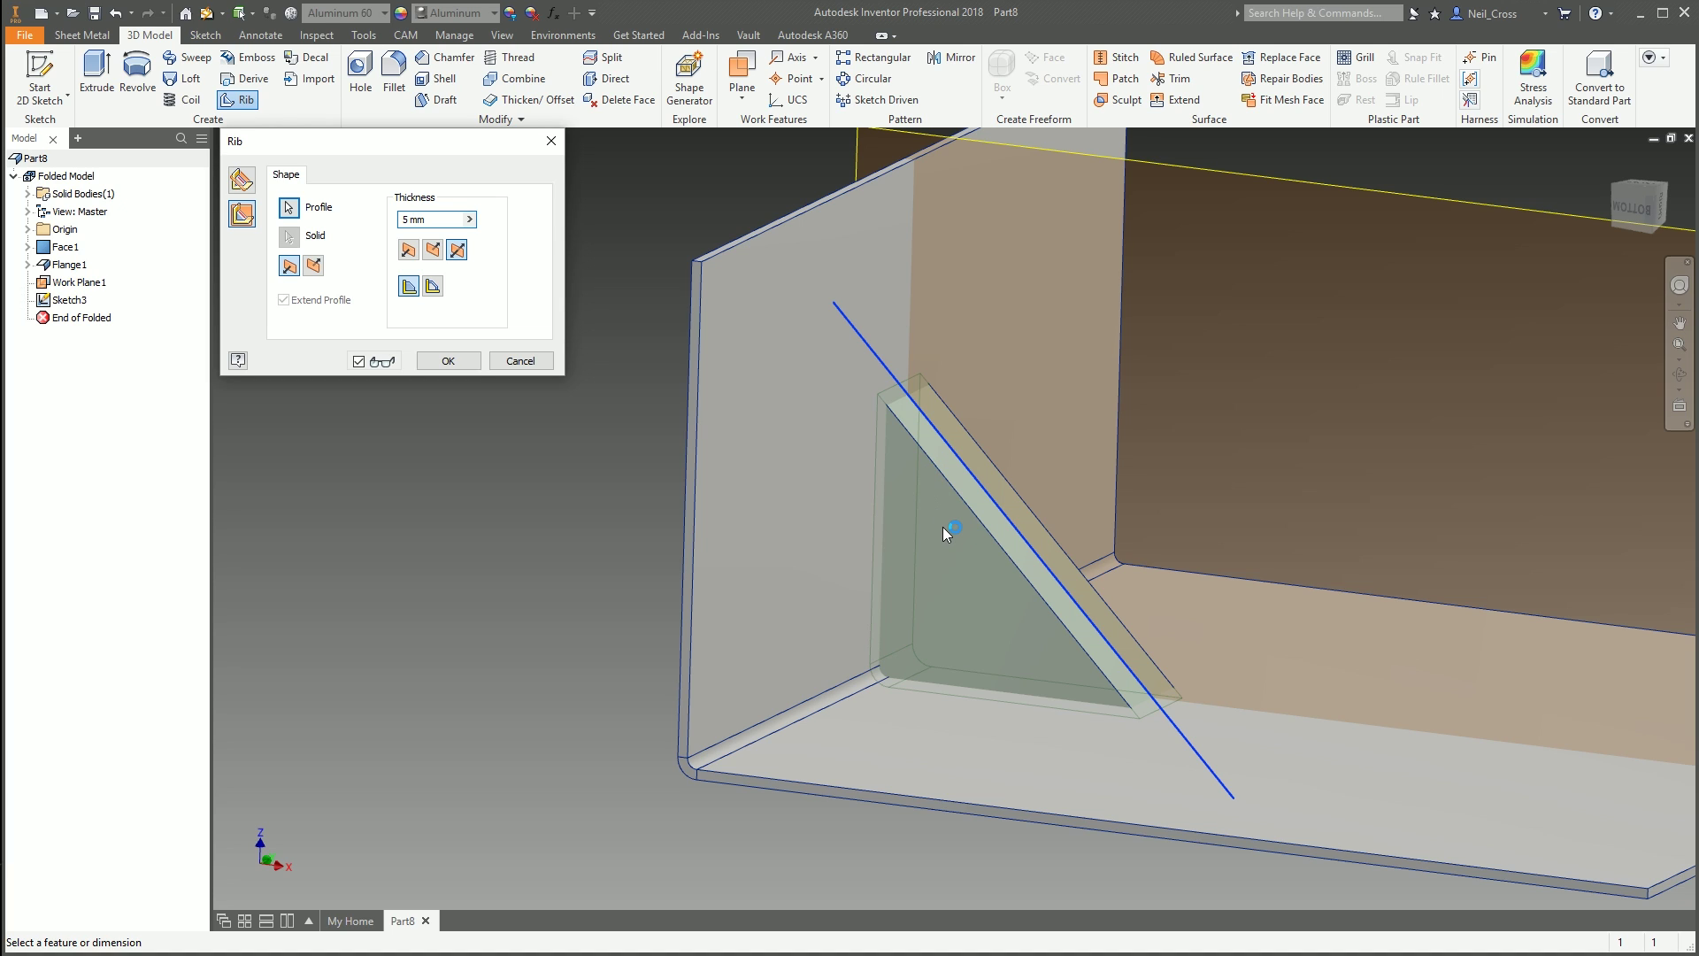
middle_click_drag(942, 389, 909, 411, "shift")
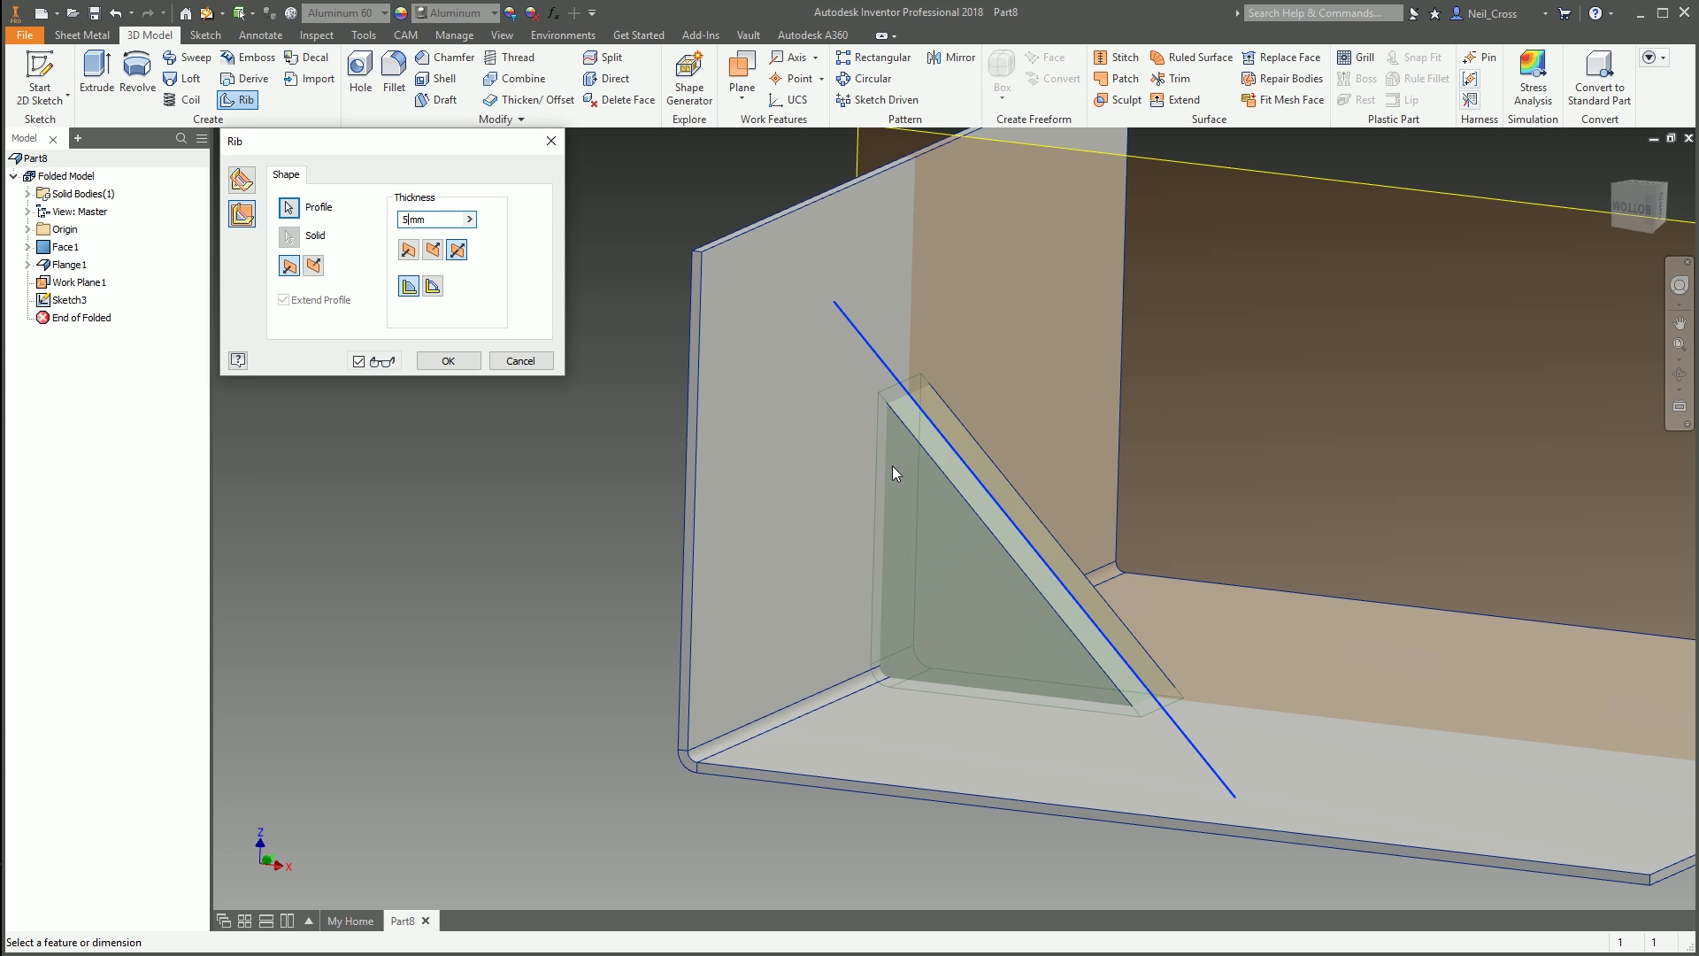
middle_click_drag(892, 466, 1061, 620, "shift")
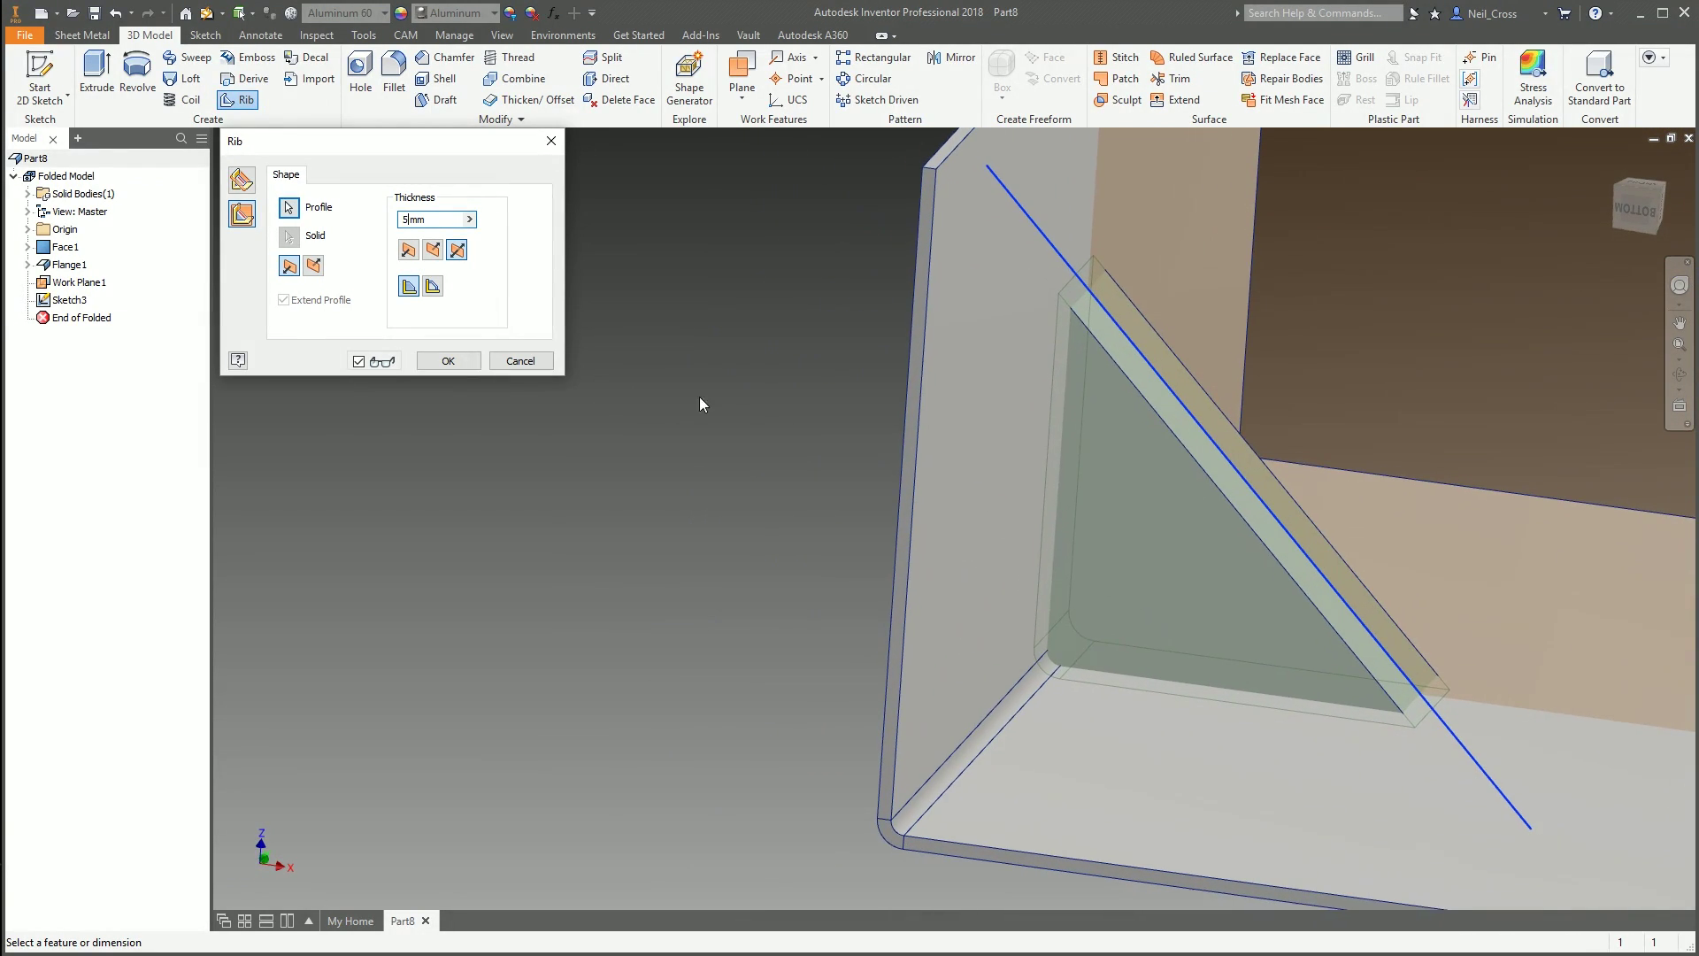
left_click(440, 363)
Hide the mid work plane running through the new rib
middle_click_drag(735, 523, 837, 247, "shift")
scroll(916, 592, "down", 5)
right_click(888, 204)
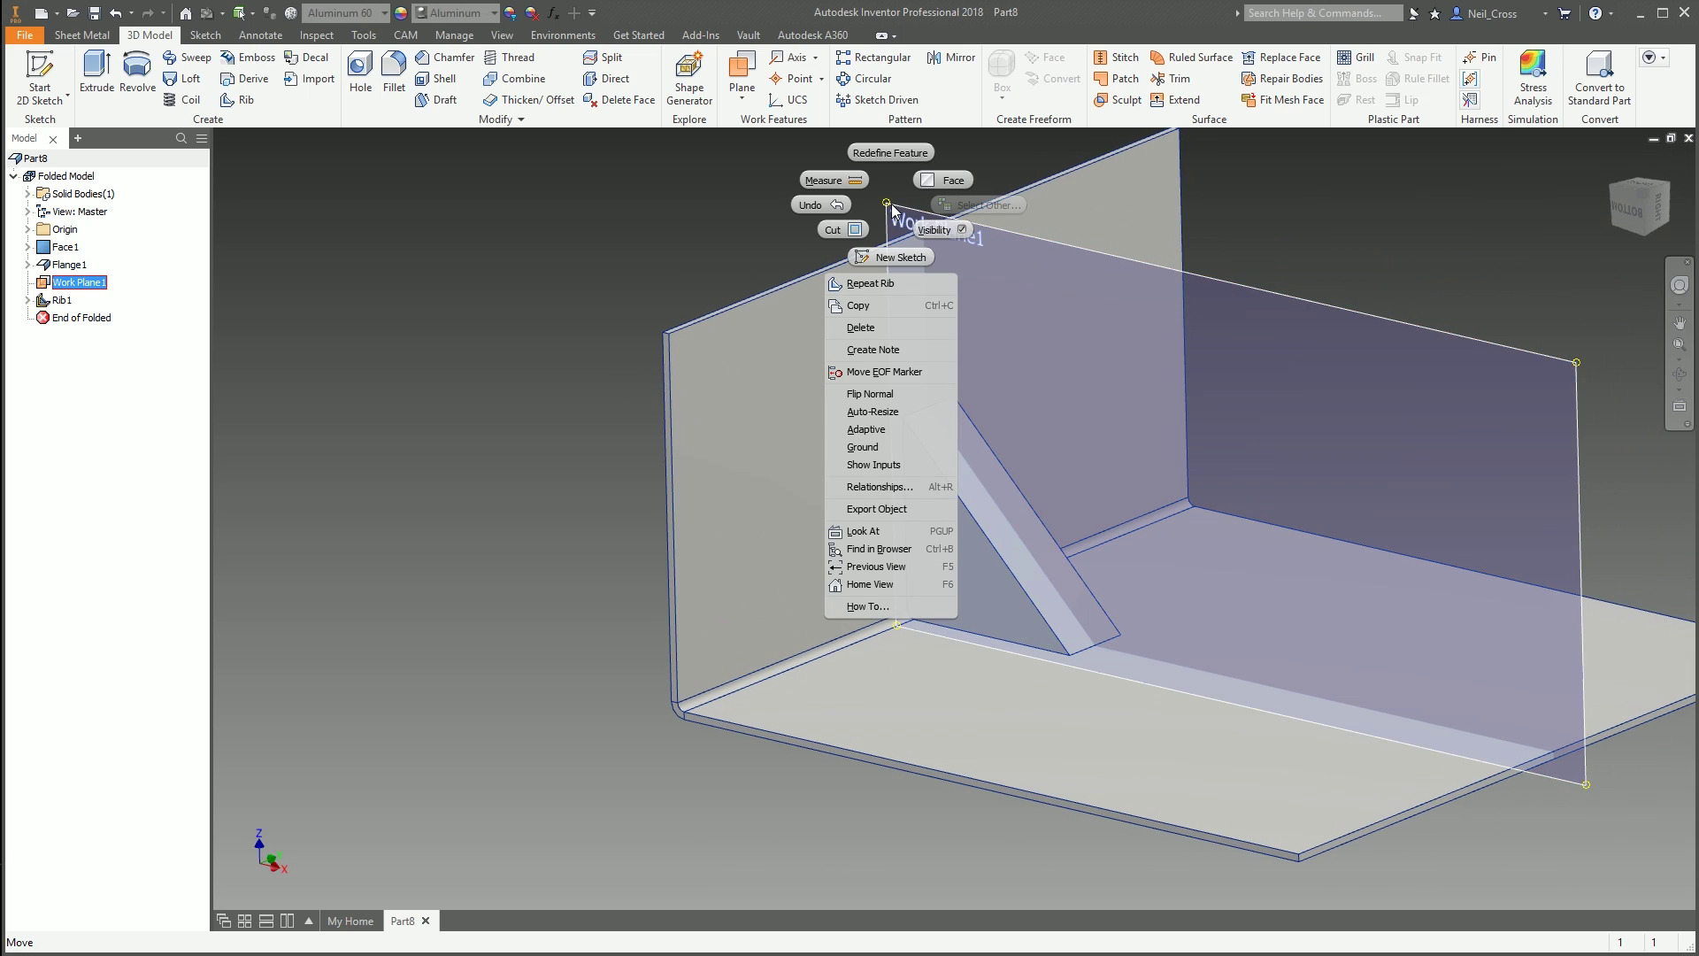
left_click(934, 229)
middle_click_drag(990, 357, 1328, 496, "shift")
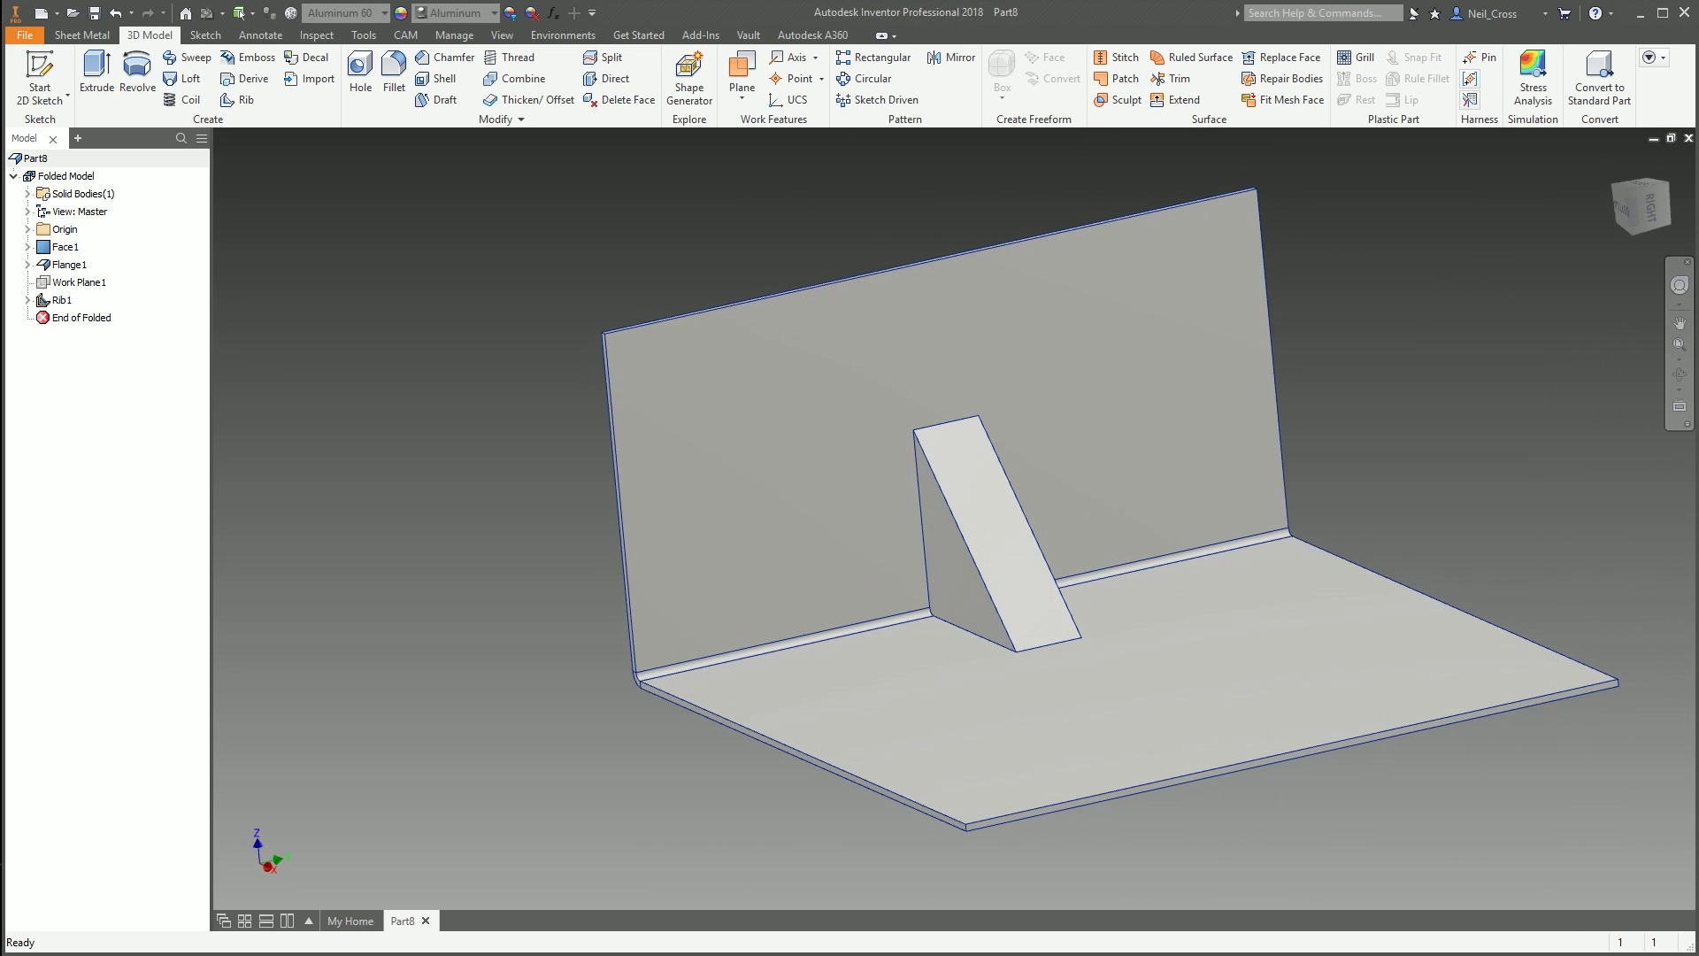
Apply a full round fillet across the rib's sloped face, using its two triangular side faces as the side sets
left_click_drag(1698, 120, 1068, 104)
left_click(394, 78)
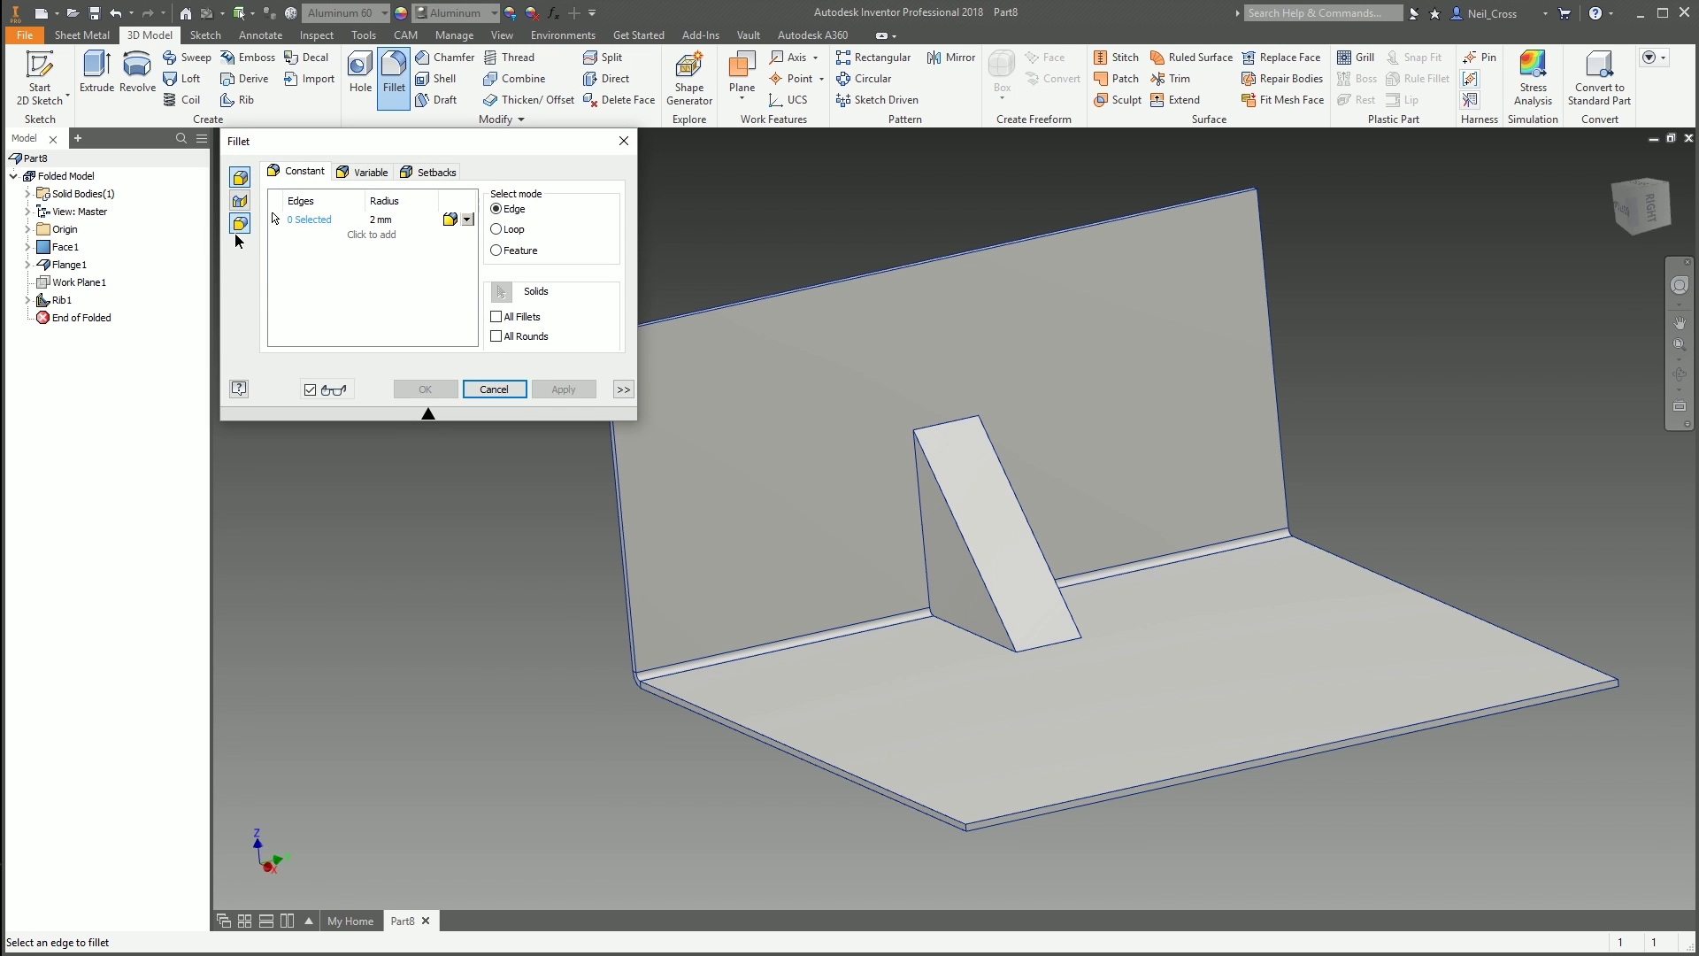
left_click(240, 224)
left_click(952, 550)
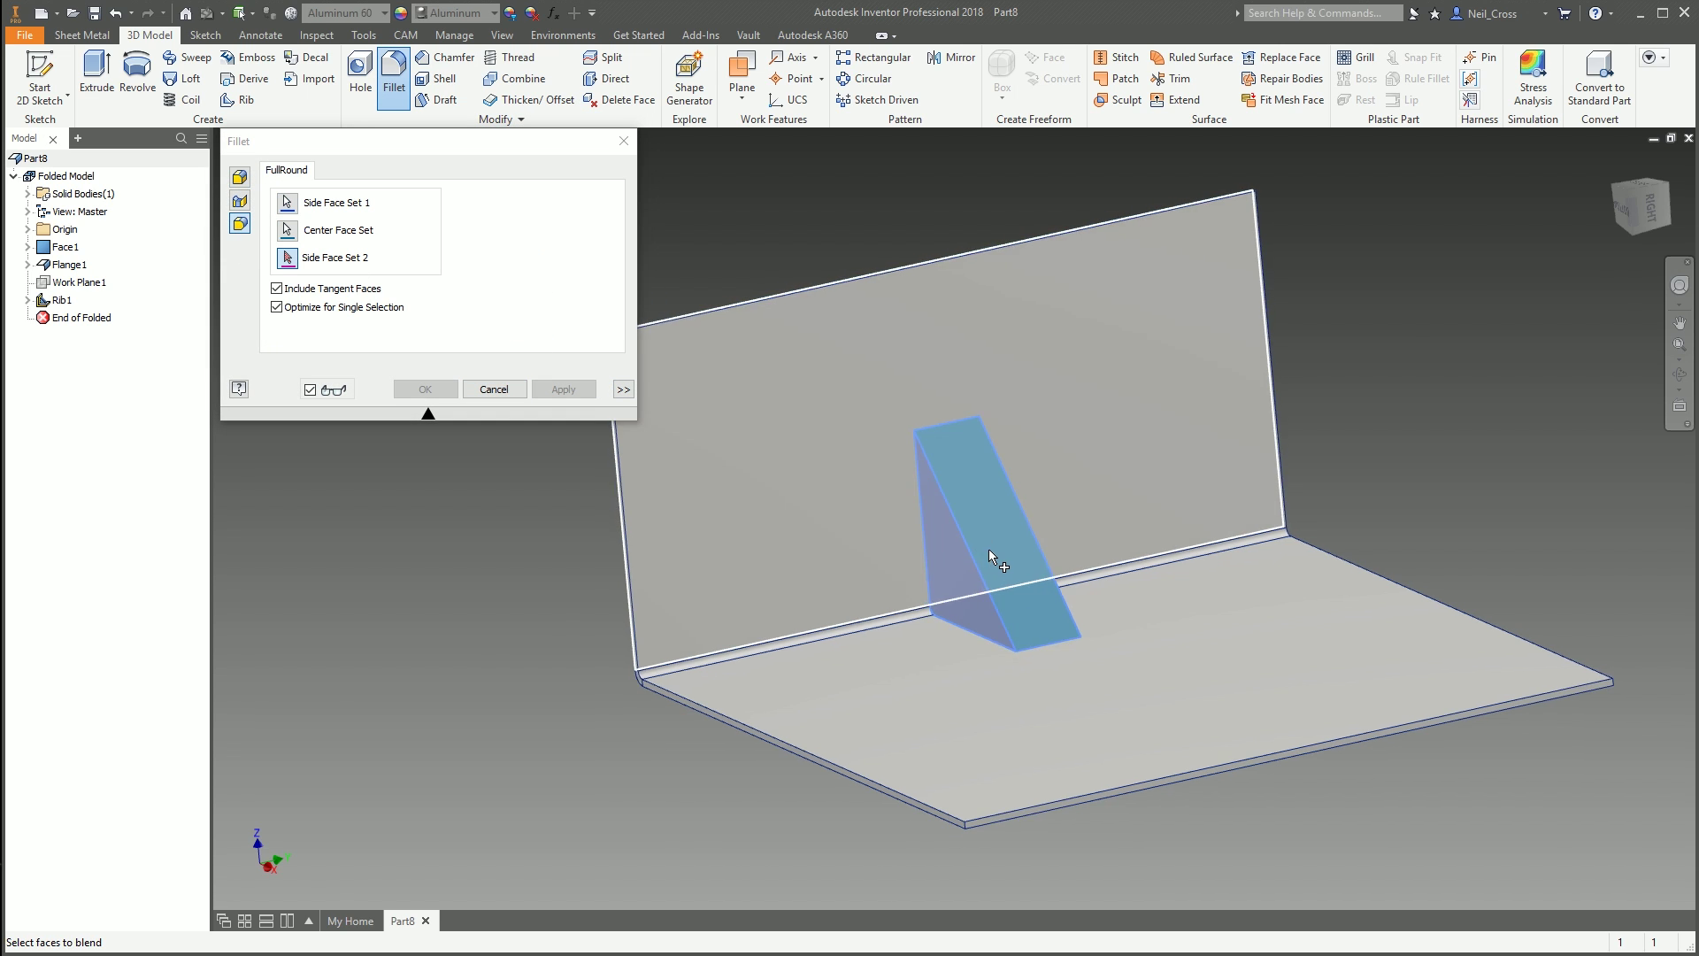
left_click(989, 549)
left_click(1018, 566)
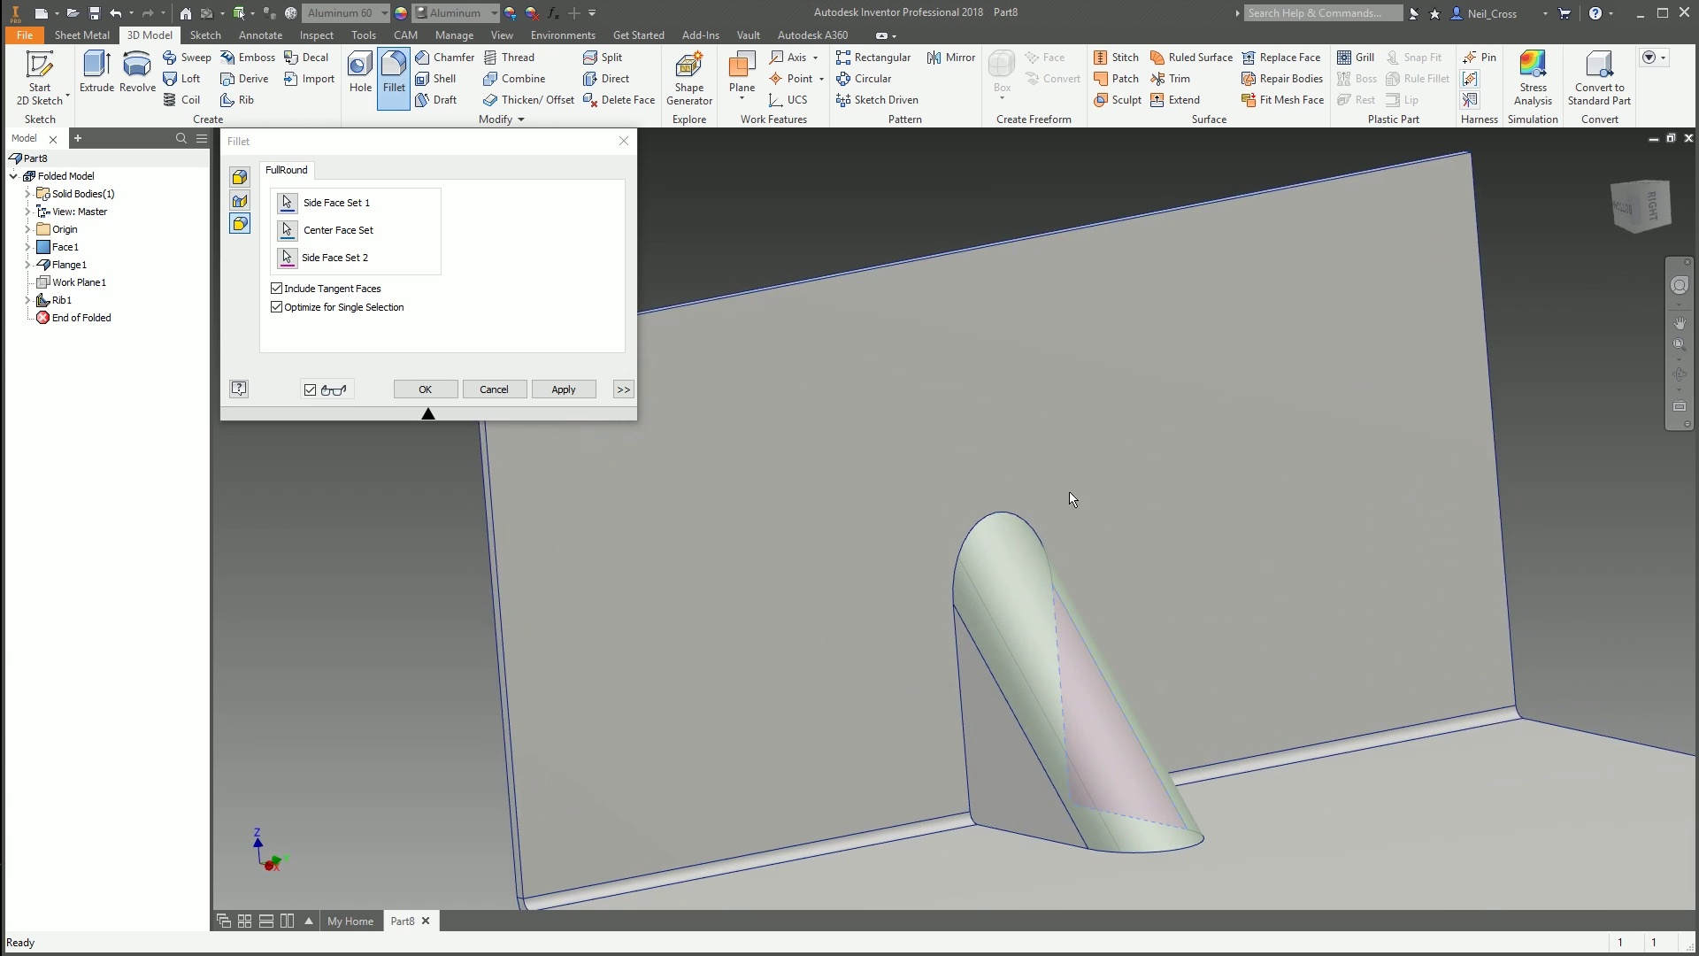
left_click(425, 390)
middle_click_drag(459, 281, 1549, 550, "shift")
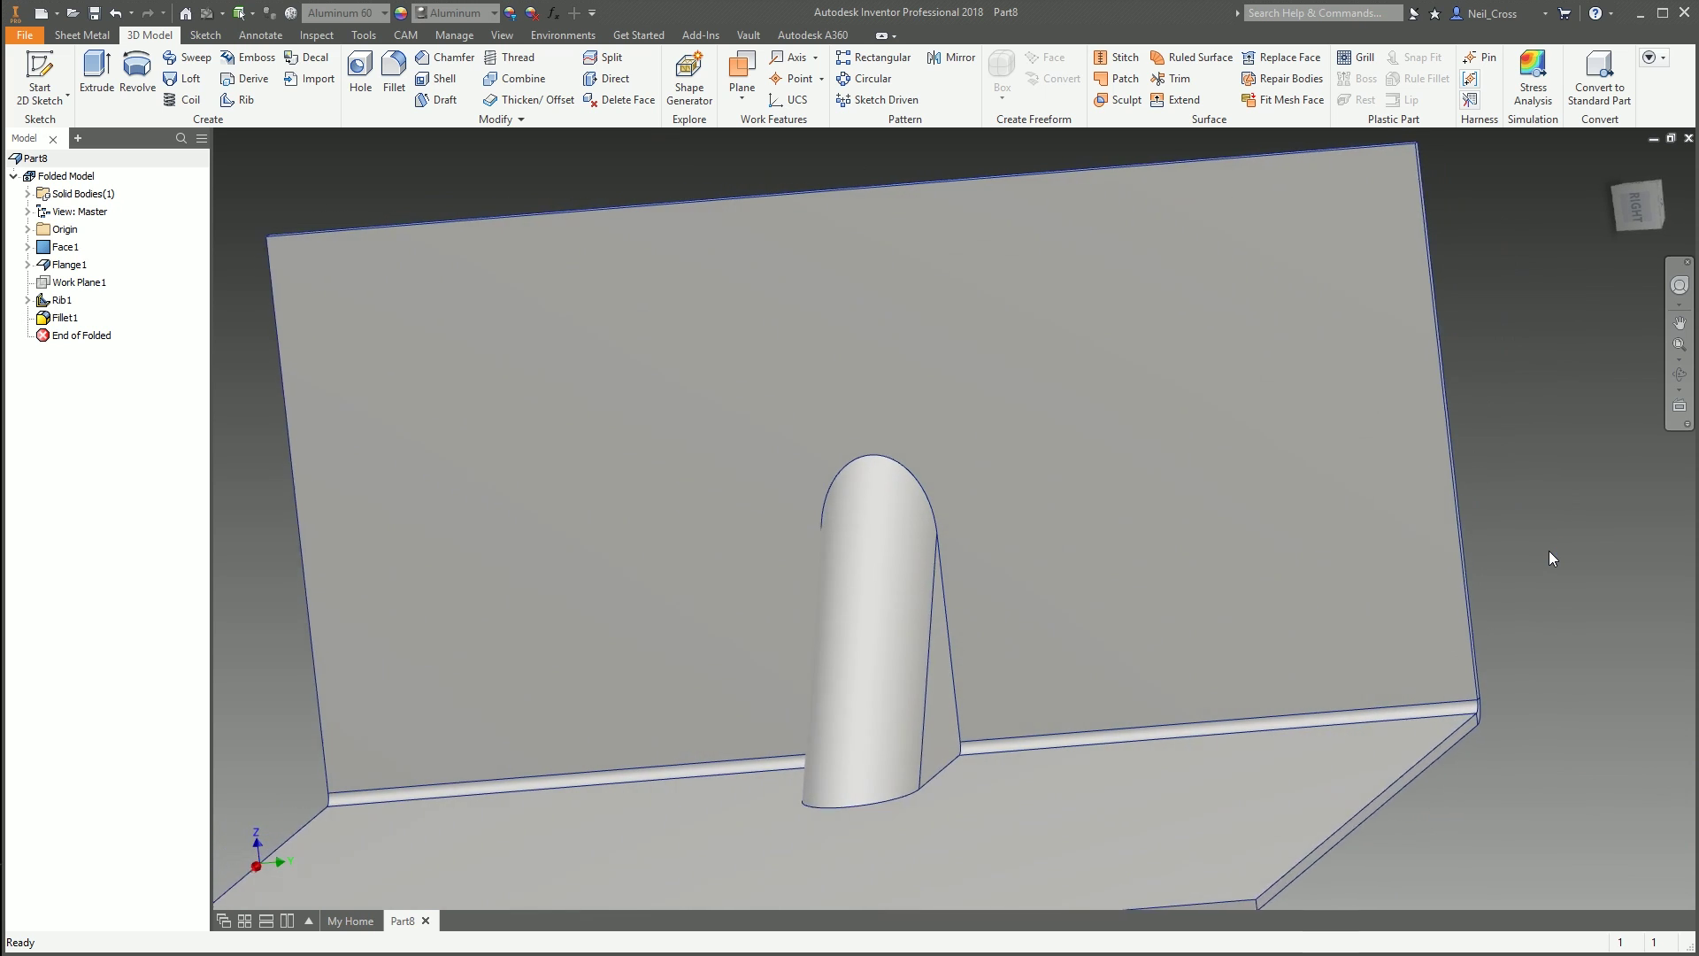
Create a 5 mm normal ruled surface at 0 deg from the edge loop around the rib's base, directed outward through the sheet
mouse_move(1377, 680)
middle_mouse_down("shift")
mouse_move(1467, 582)
mouse_move(1403, 569)
mouse_move(1358, 519)
mouse_move(1369, 462)
mouse_move(1133, 747)
mouse_move(1110, 576)
mouse_move(979, 595)
mouse_move(842, 583)
mouse_move(858, 720)
mouse_move(1009, 774)
mouse_move(1186, 522)
mouse_move(1249, 552)
middle_mouse_up("shift")
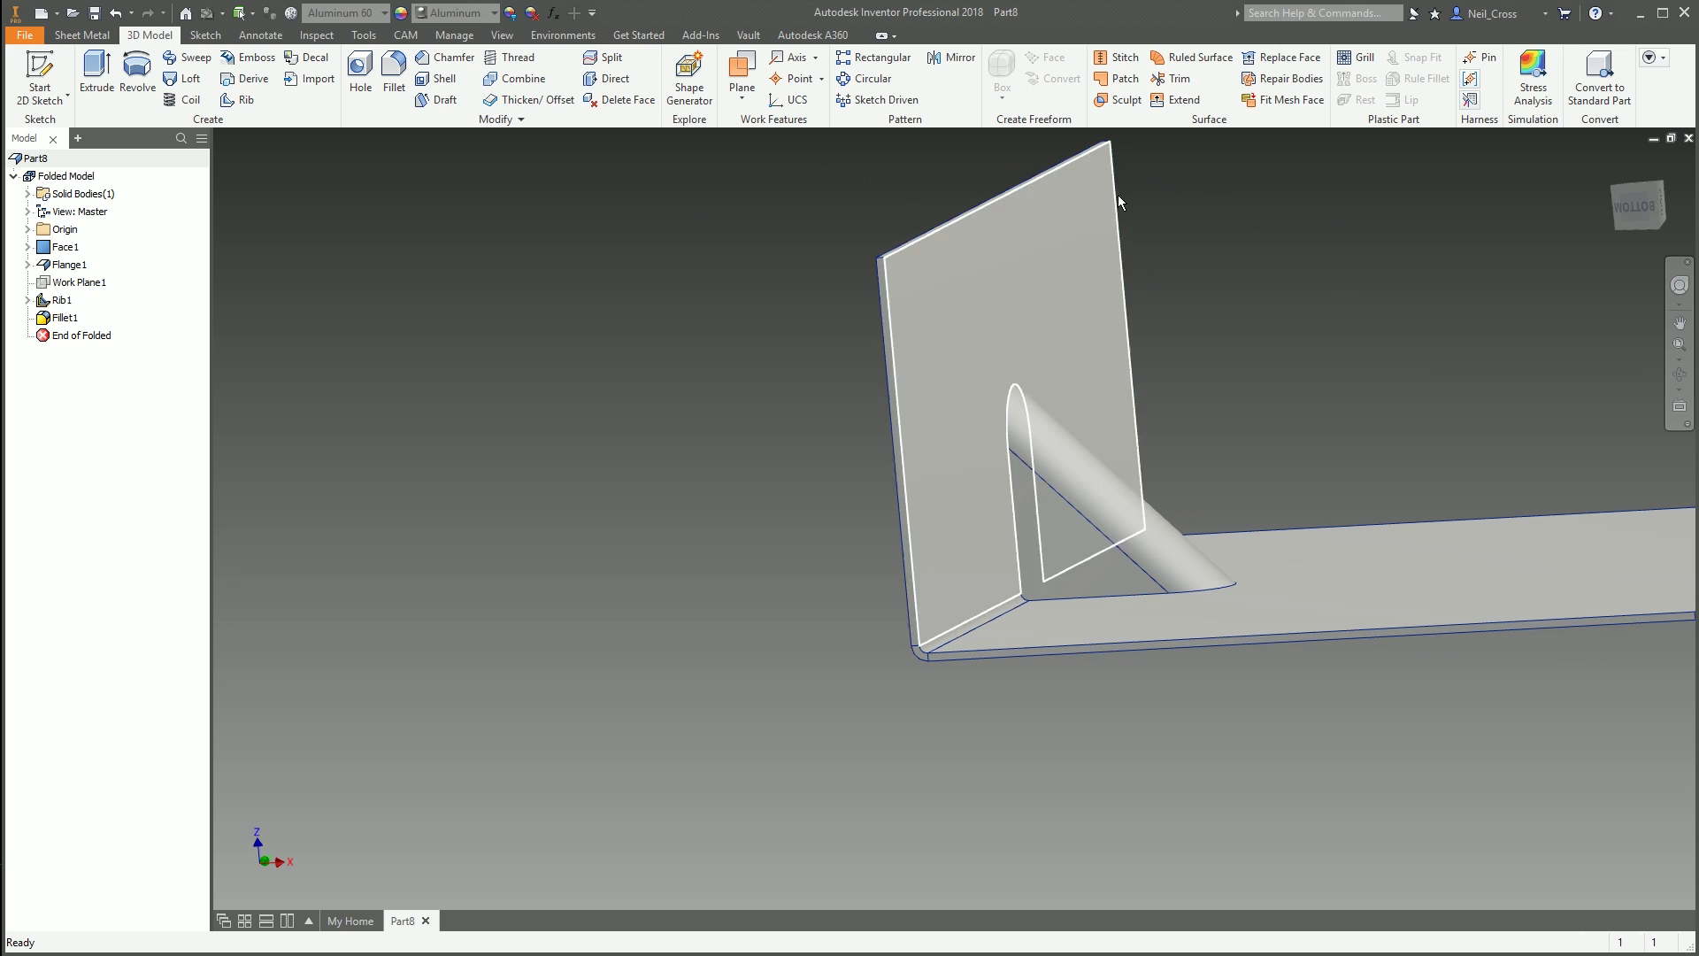
left_click(1198, 59)
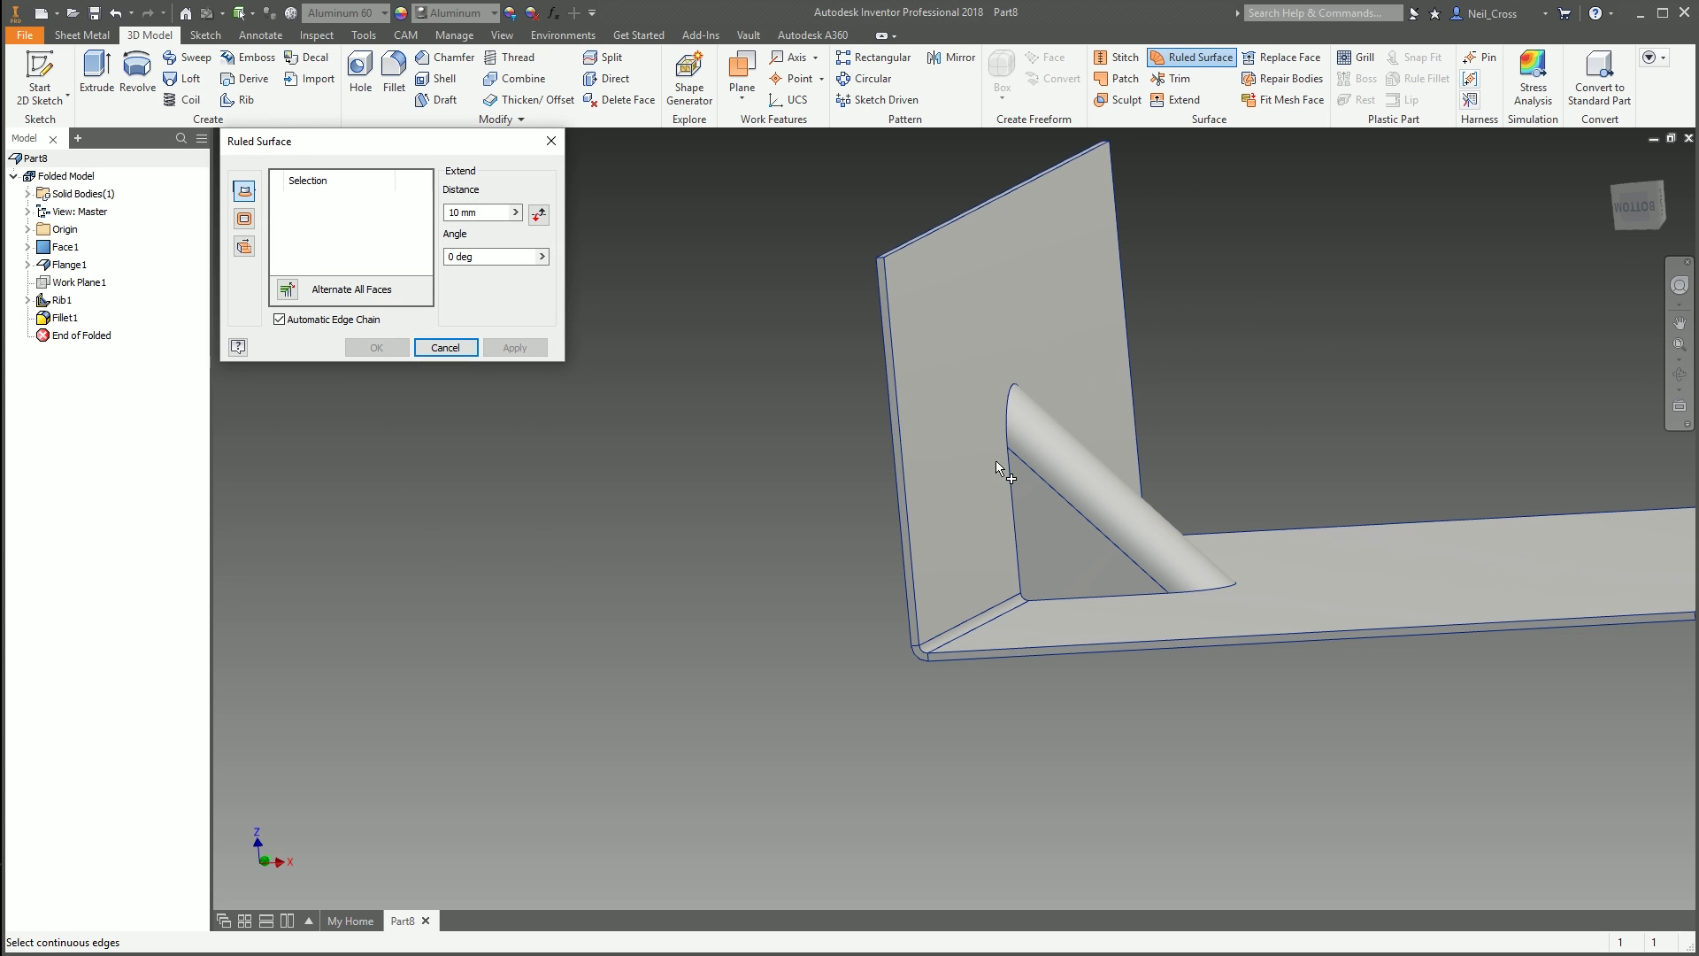
middle_click_drag(1010, 485, 1038, 489, "shift")
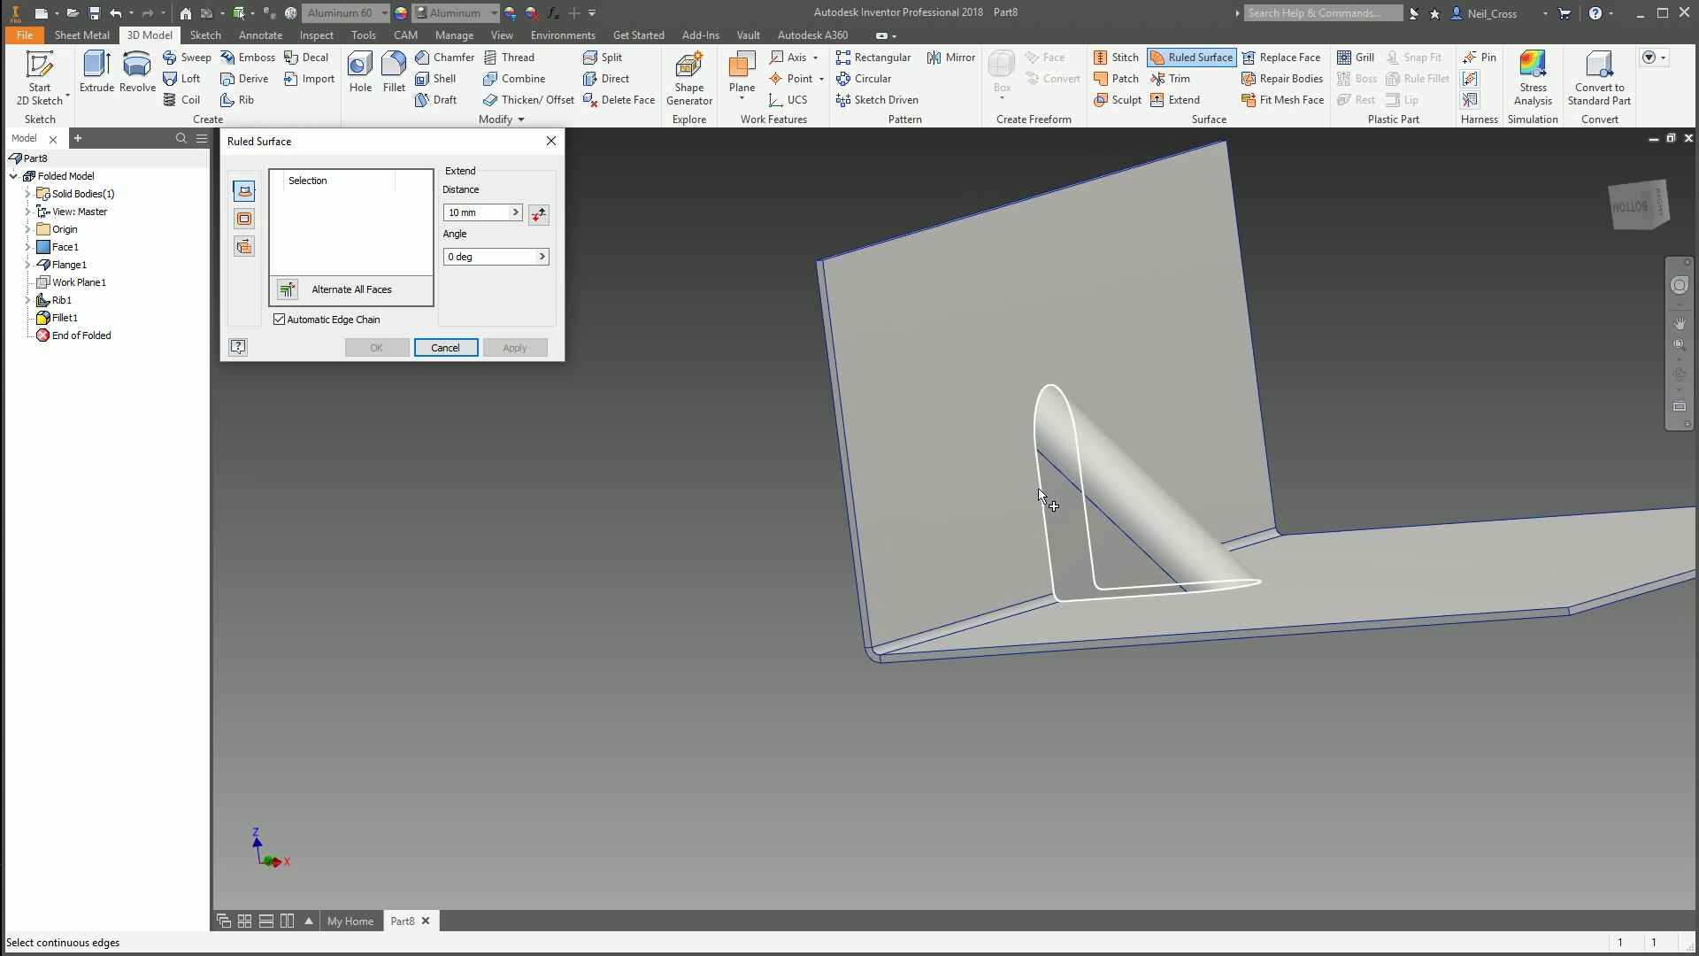
left_click(1041, 492)
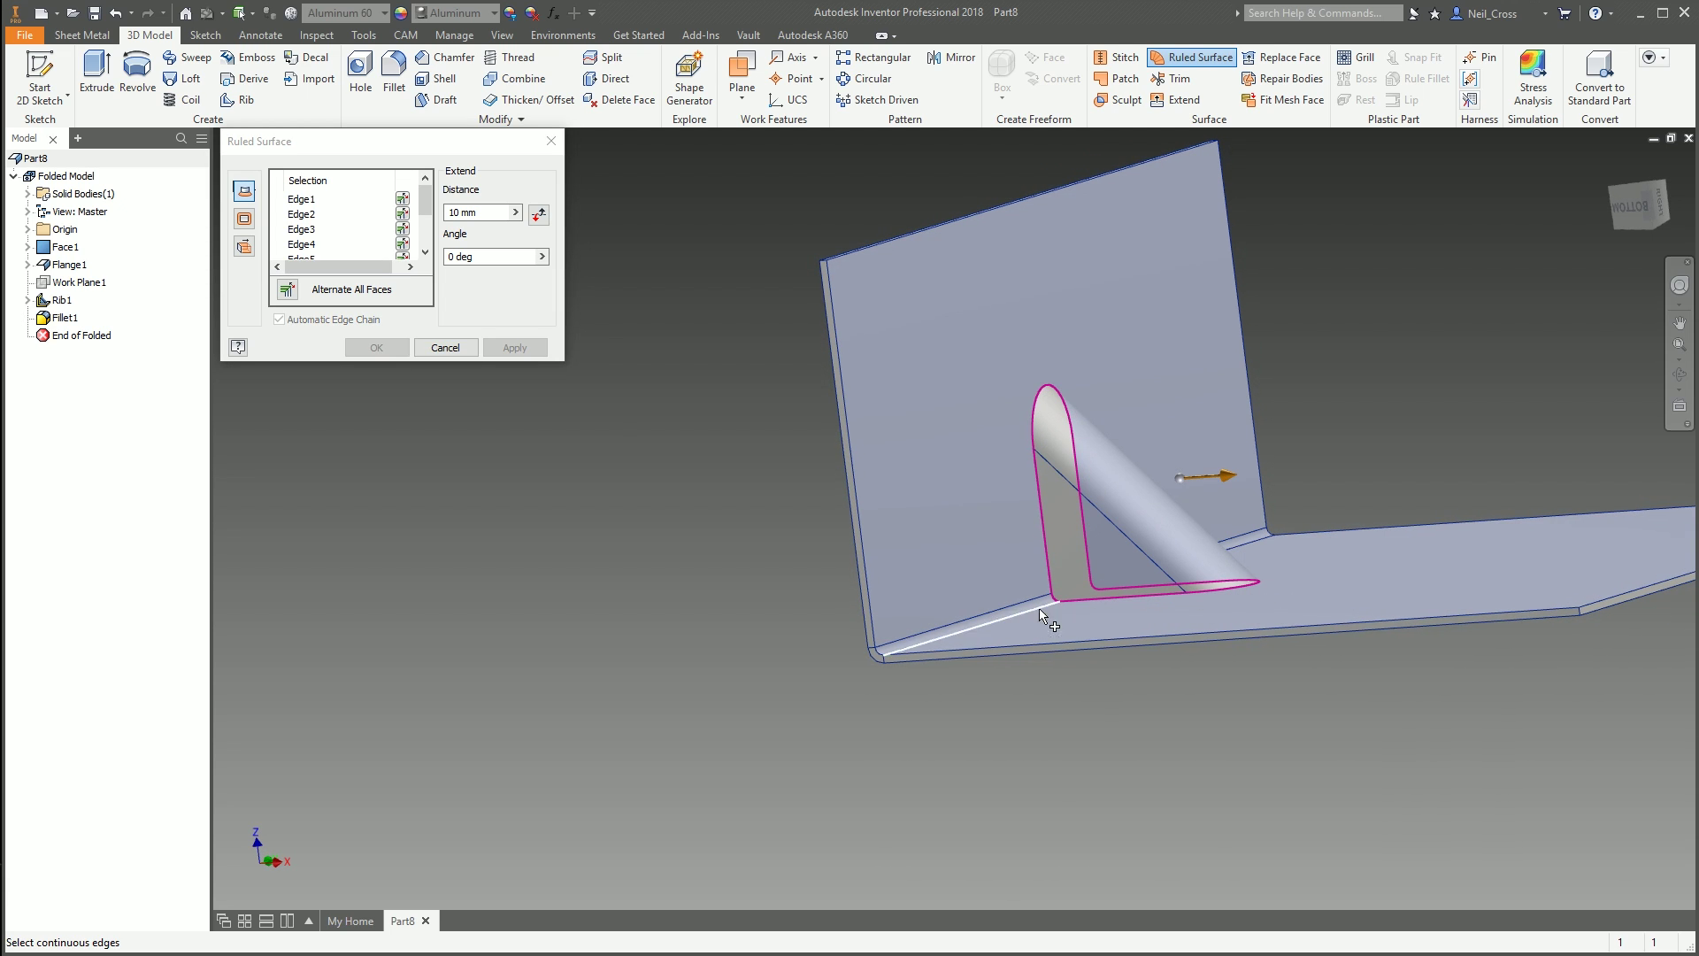
middle_click_drag(1042, 611, 1106, 619, "shift")
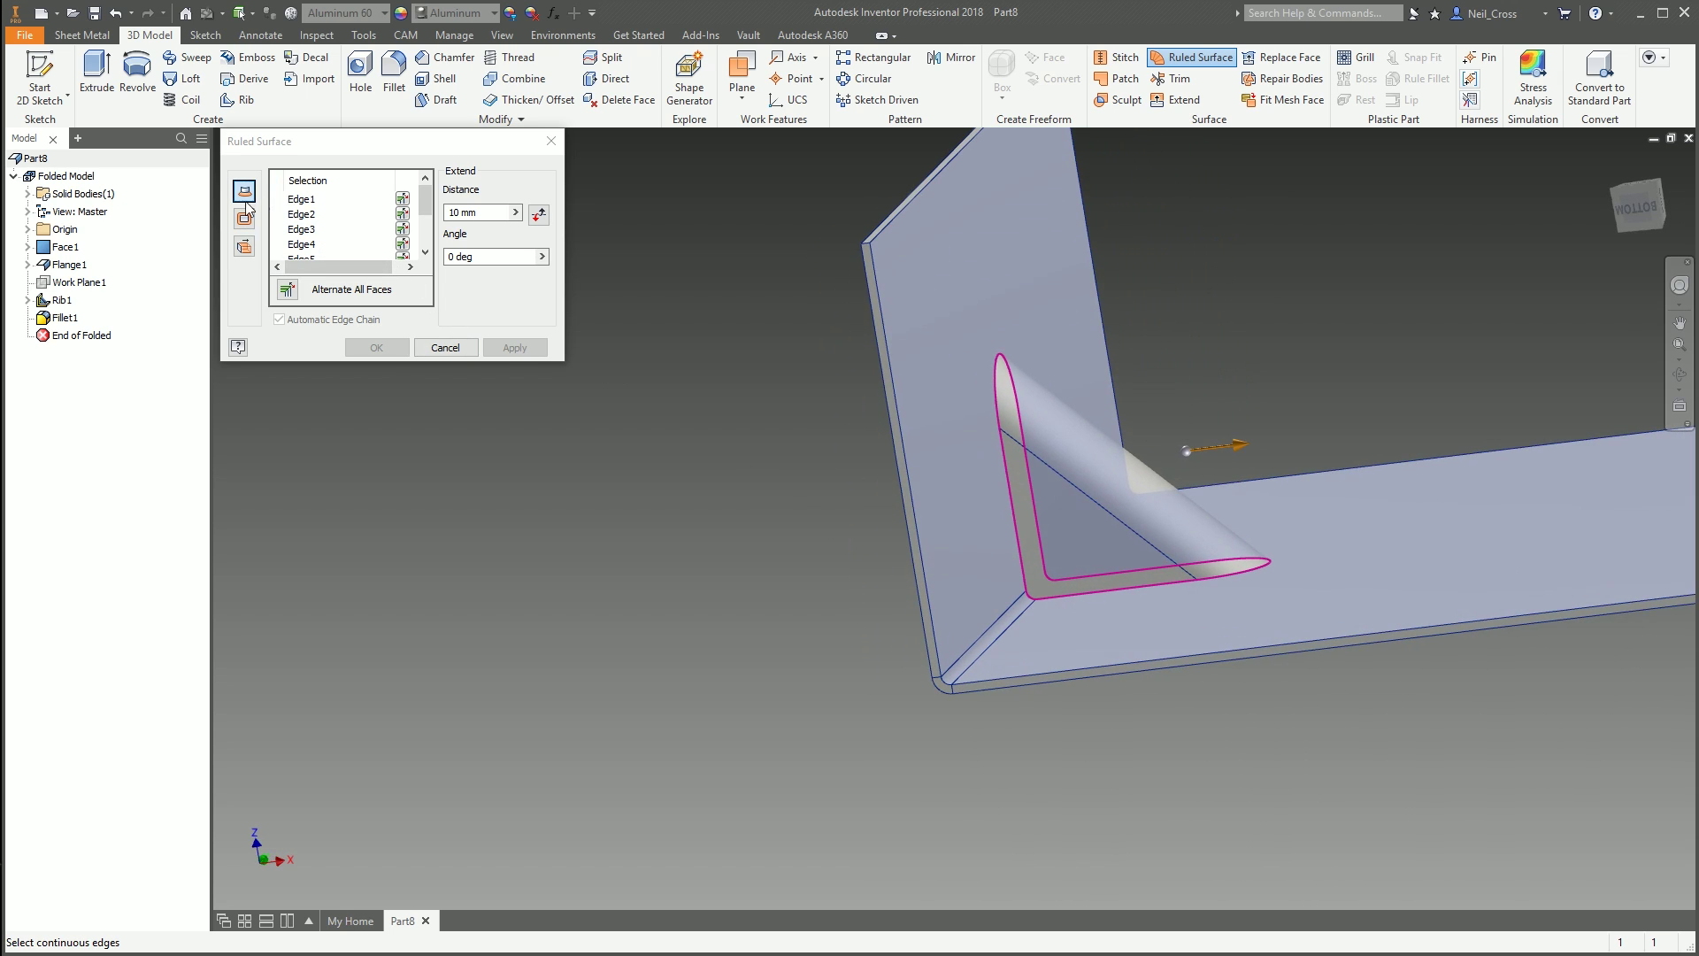
left_click(545, 217)
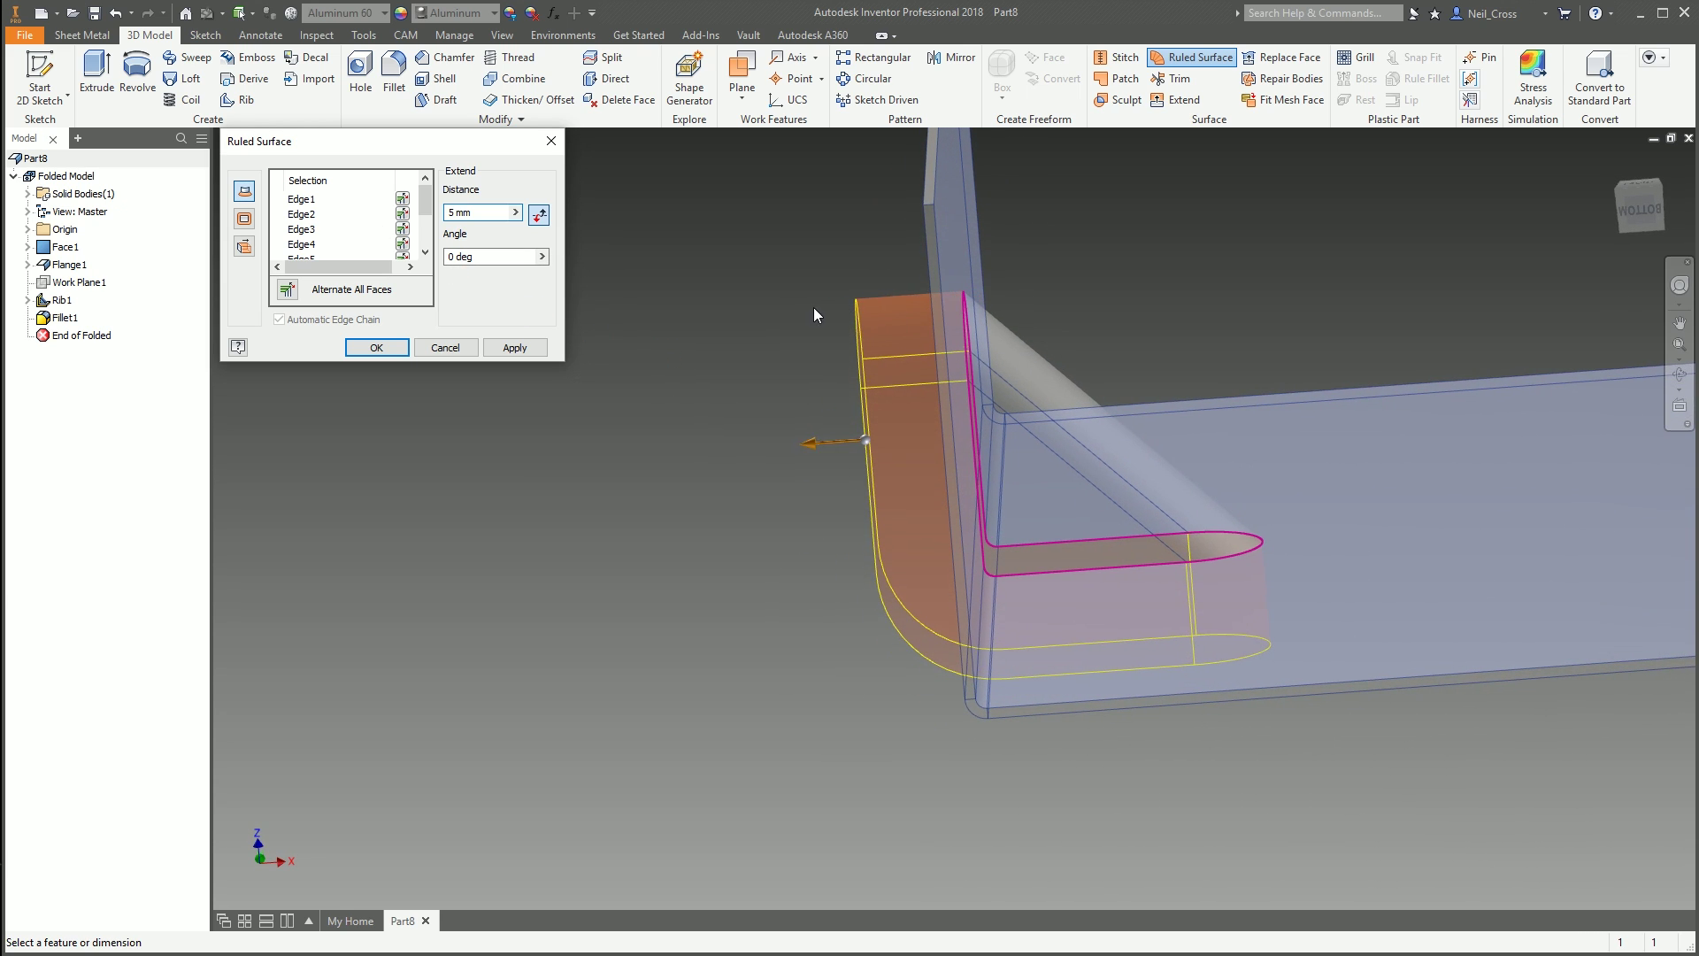
middle_click_drag(814, 306, 924, 449, "shift")
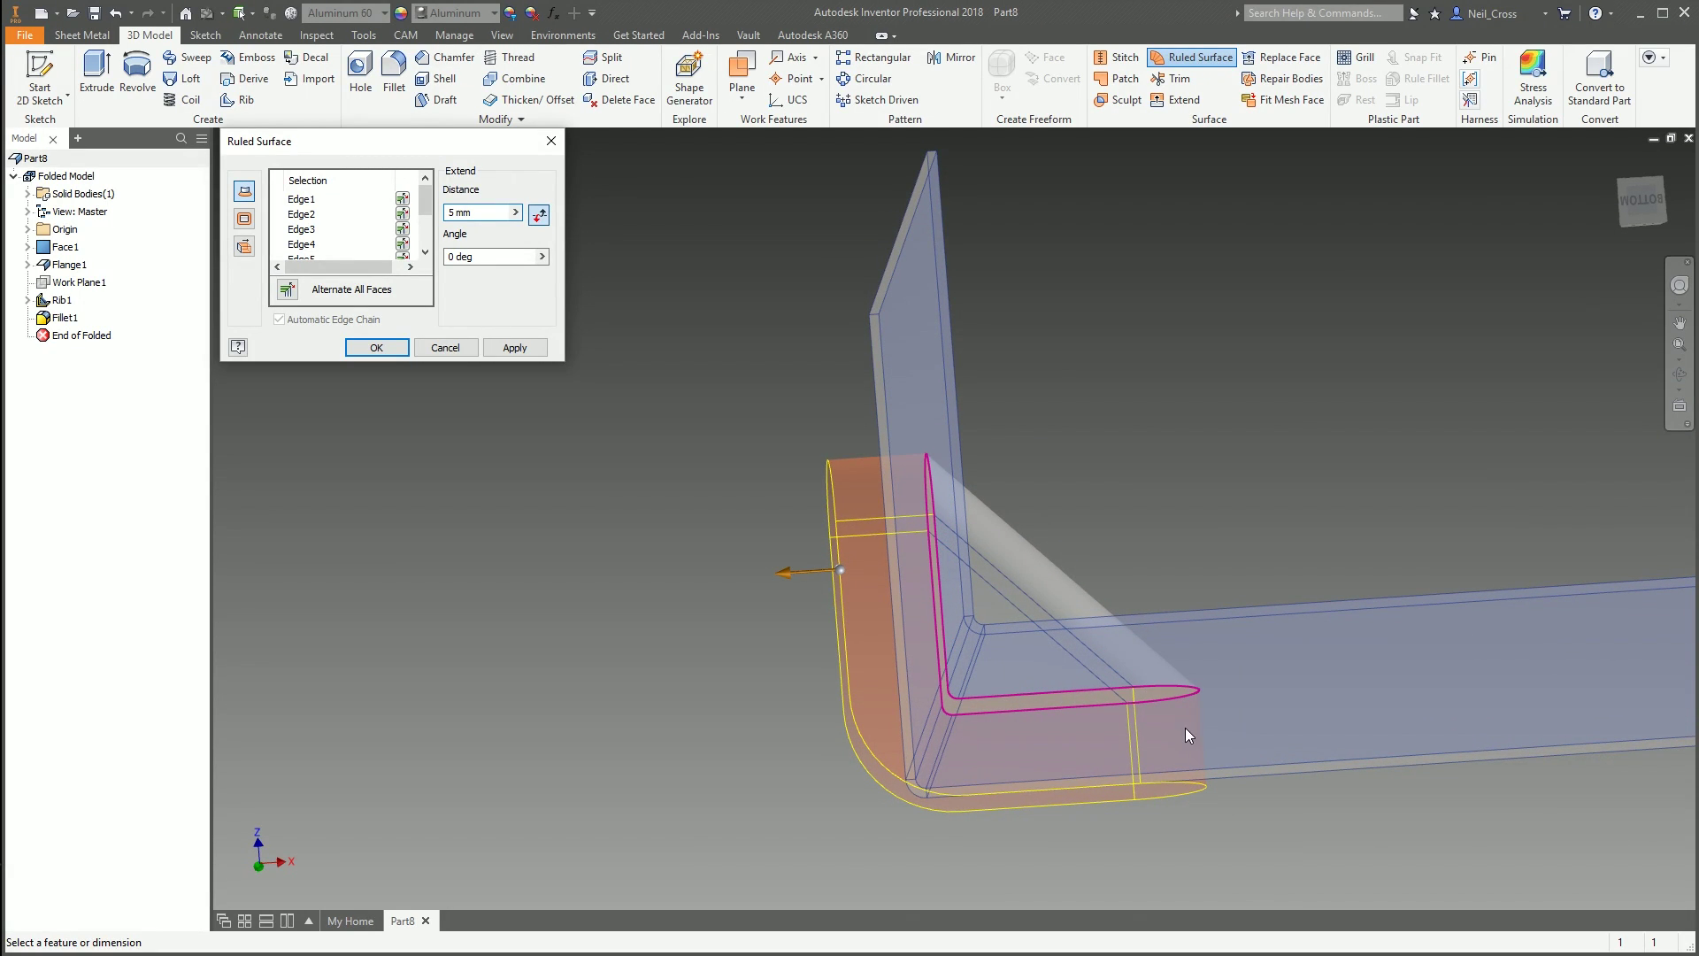
middle_click_drag(1187, 732, 1113, 634, "shift")
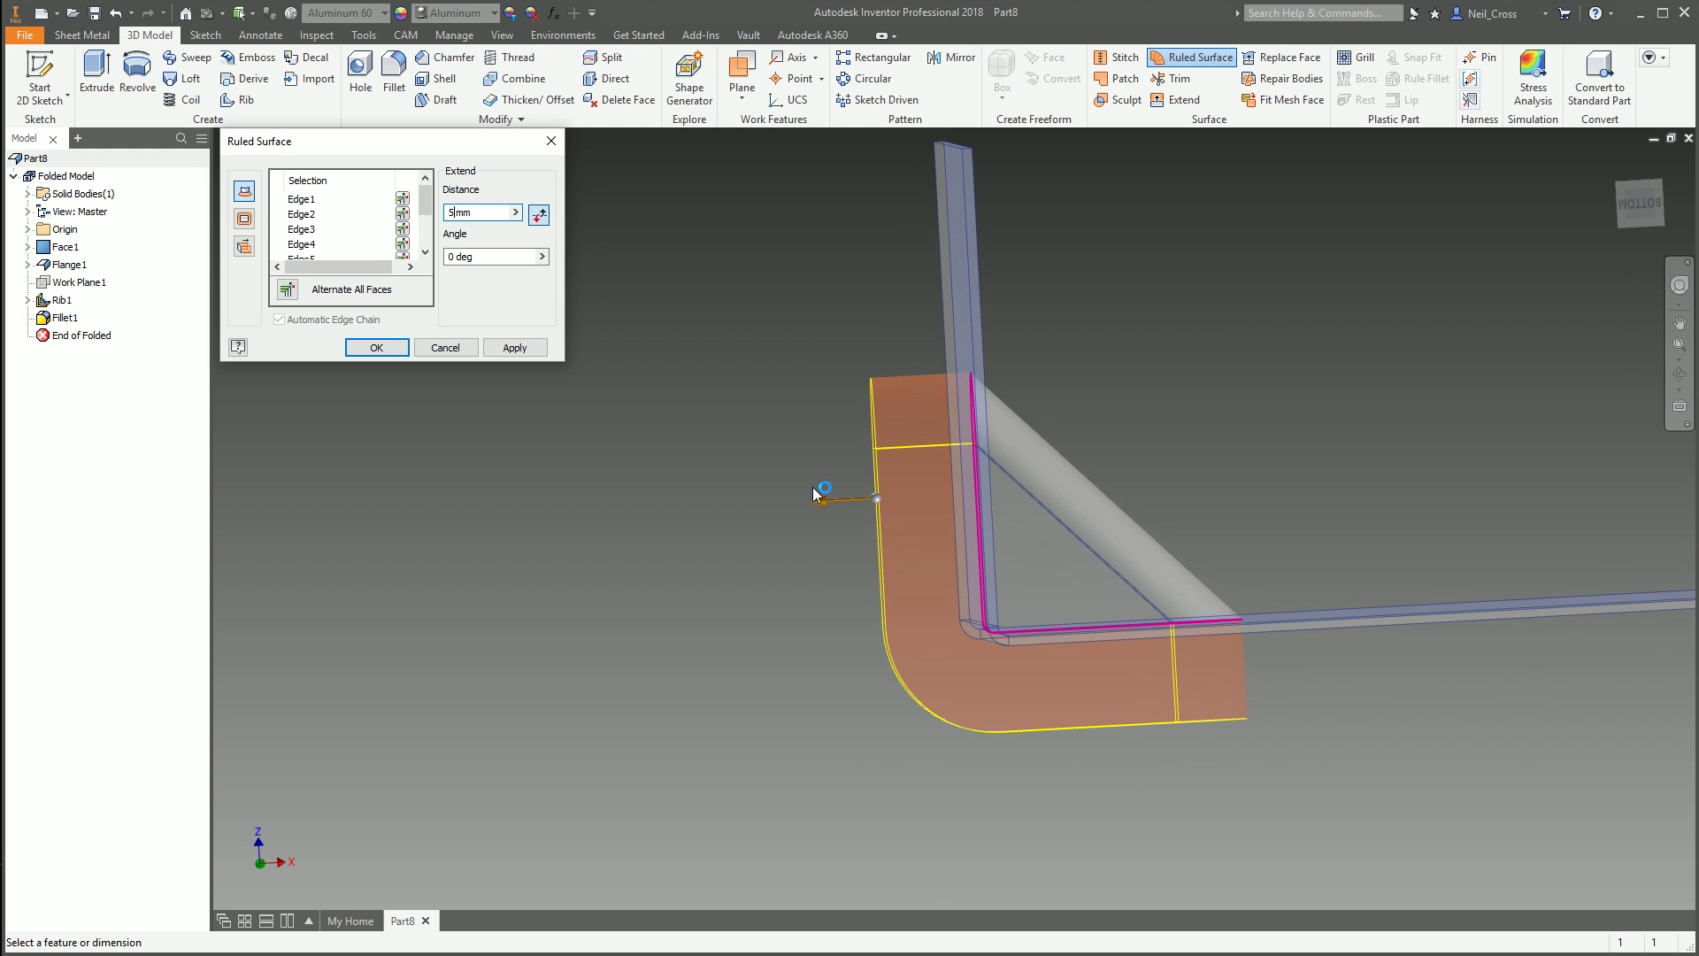
left_click(404, 349)
middle_click_drag(480, 421, 1075, 266, "shift")
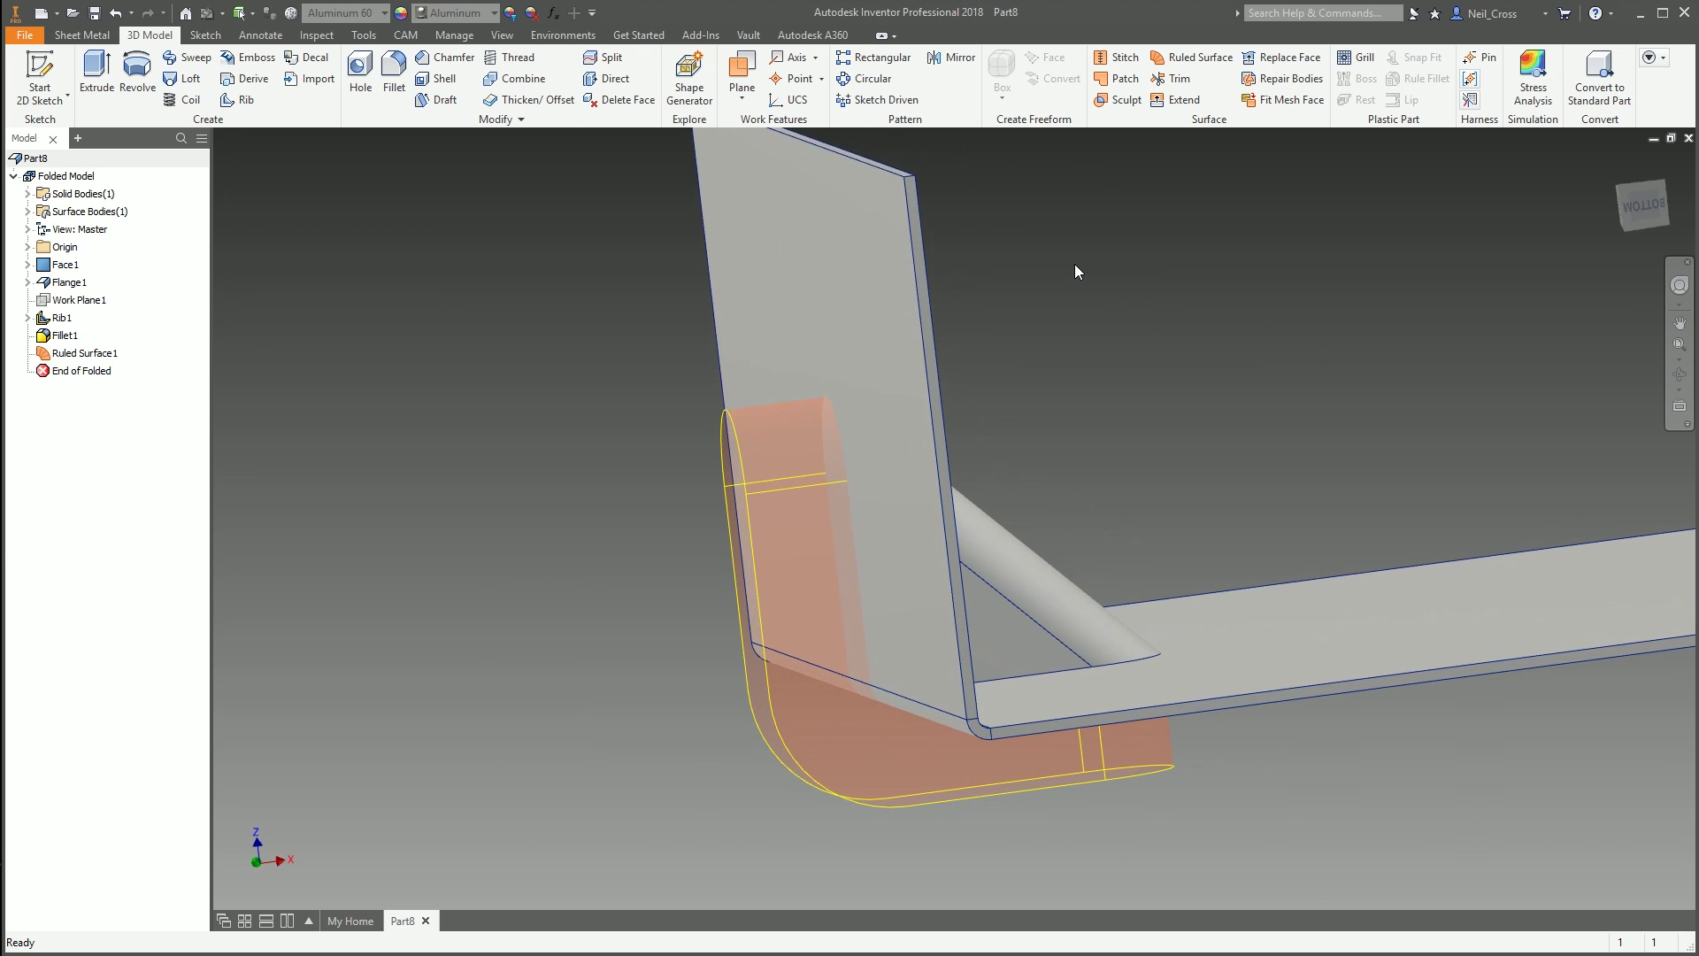
Split the bracket's outer flange, bend and base faces using the ruled surface as the split tool
left_click(603, 56)
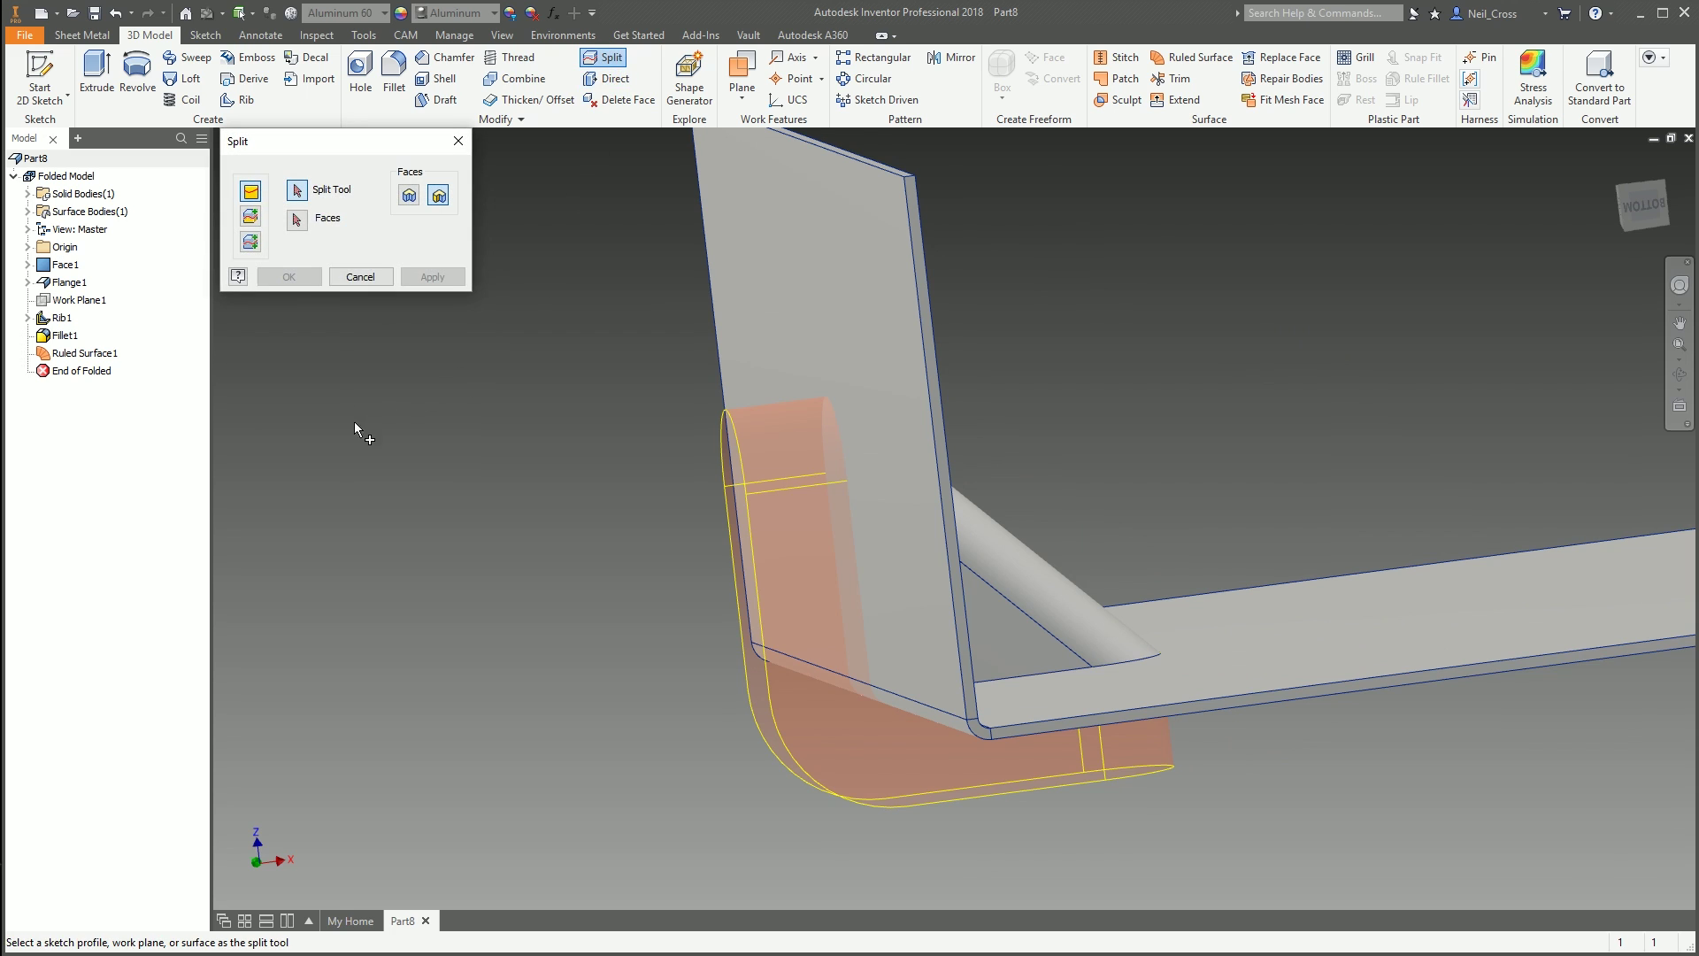
left_click(764, 452)
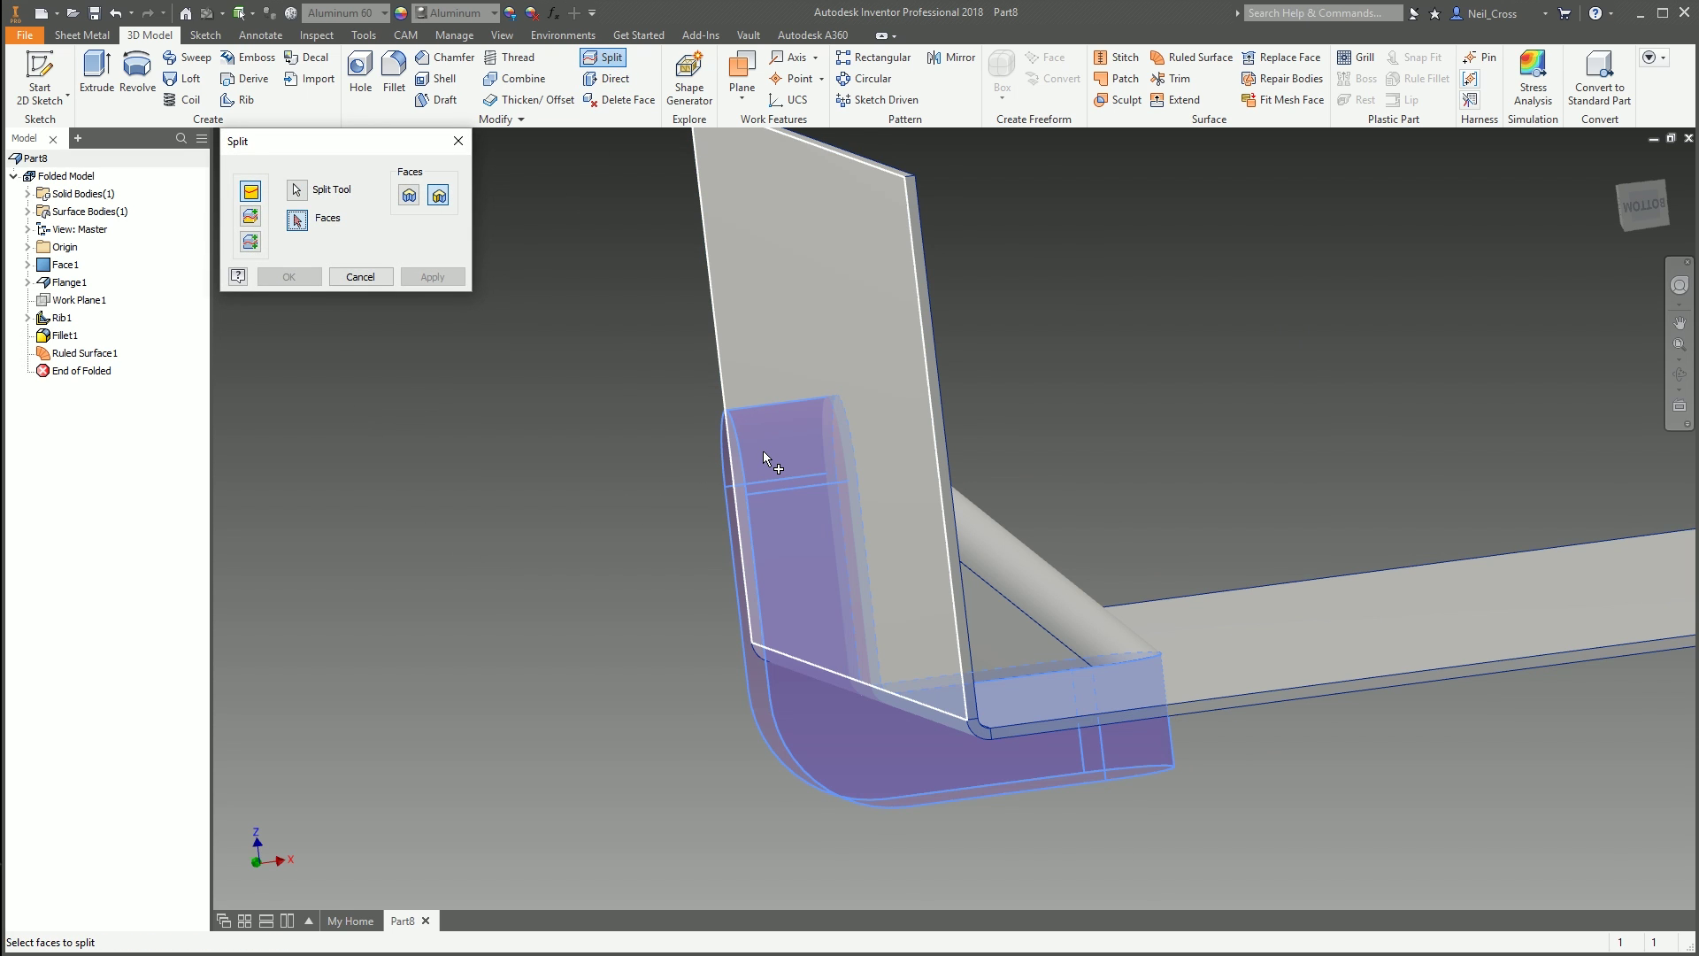
middle_click_drag(763, 449, 778, 535, "shift")
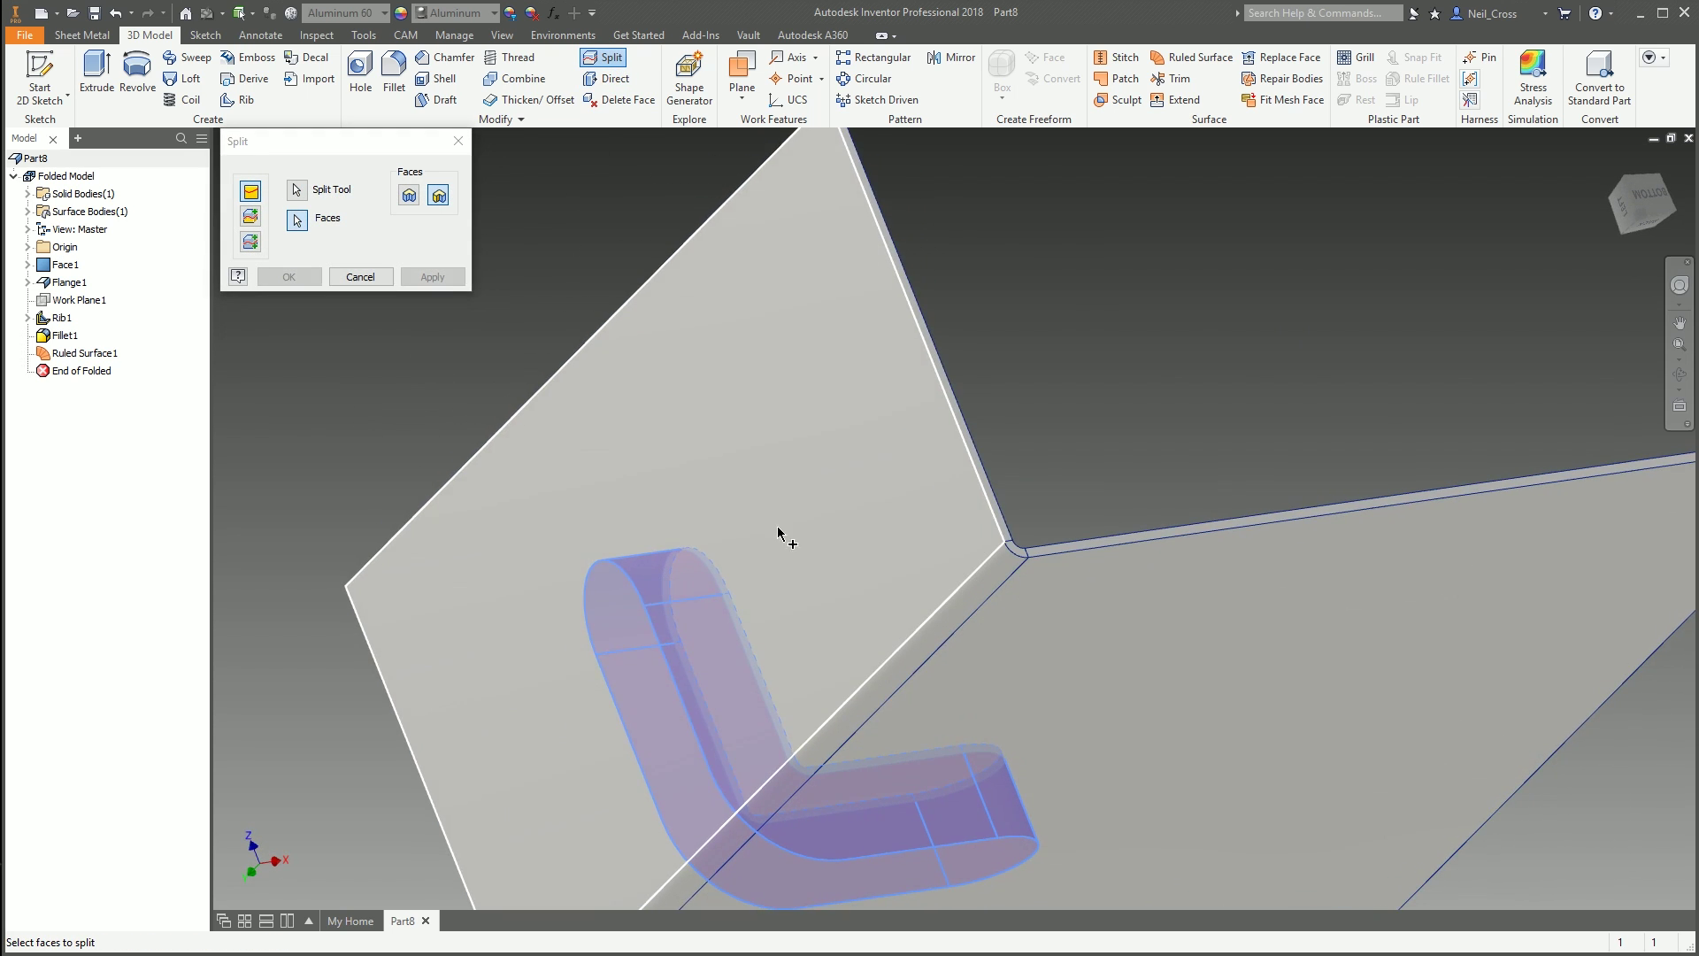
left_click(777, 534)
left_click(975, 599)
left_click(1019, 630)
middle_click_drag(980, 747, 973, 708, "shift")
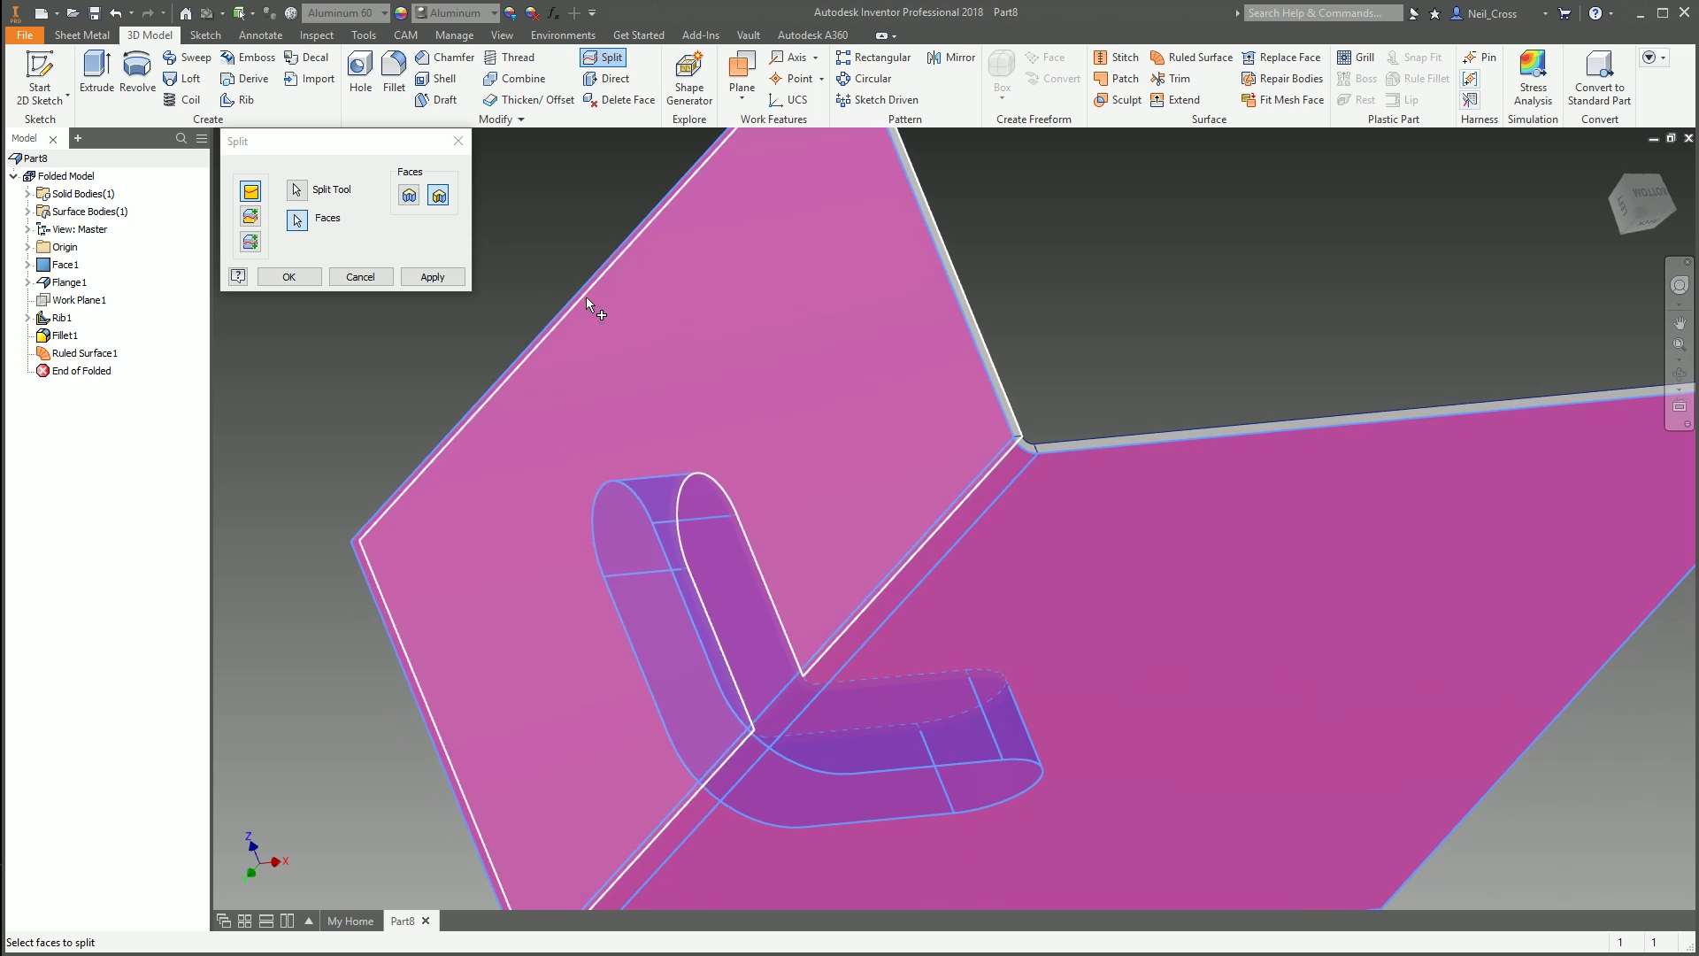
left_click(288, 277)
Check the split regions on the outer flange, bend and base faces by selecting them
middle_click_drag(416, 295, 751, 715, "shift")
left_click(637, 596)
left_click(772, 719)
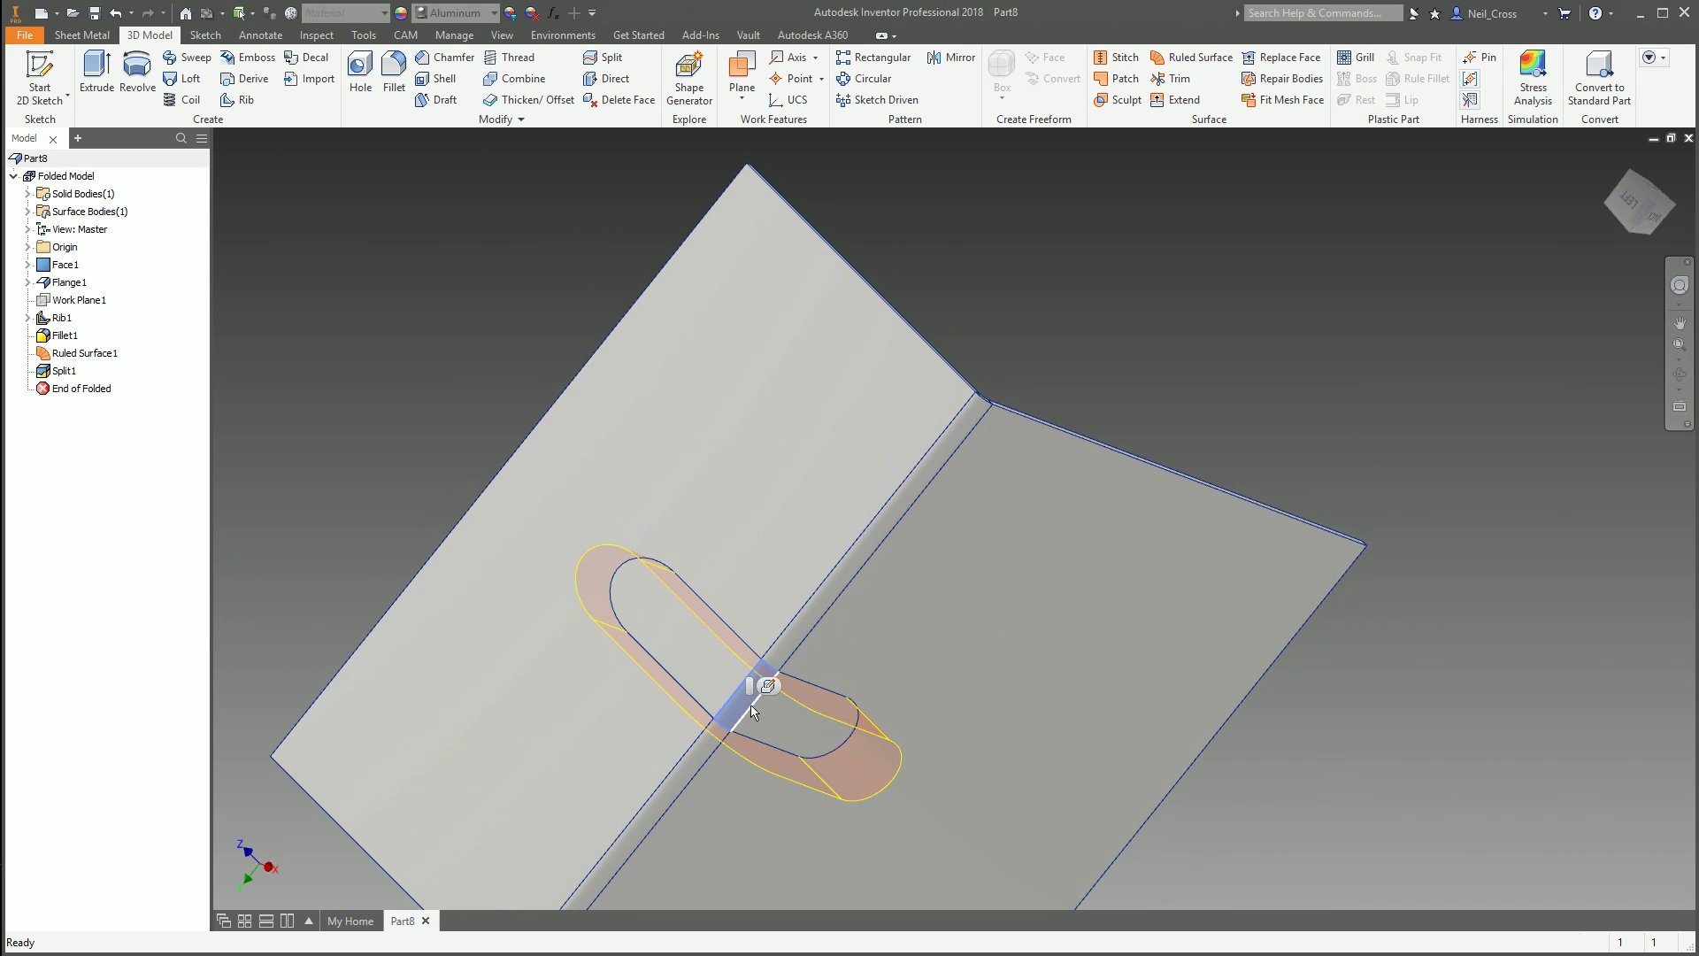
left_click(745, 719)
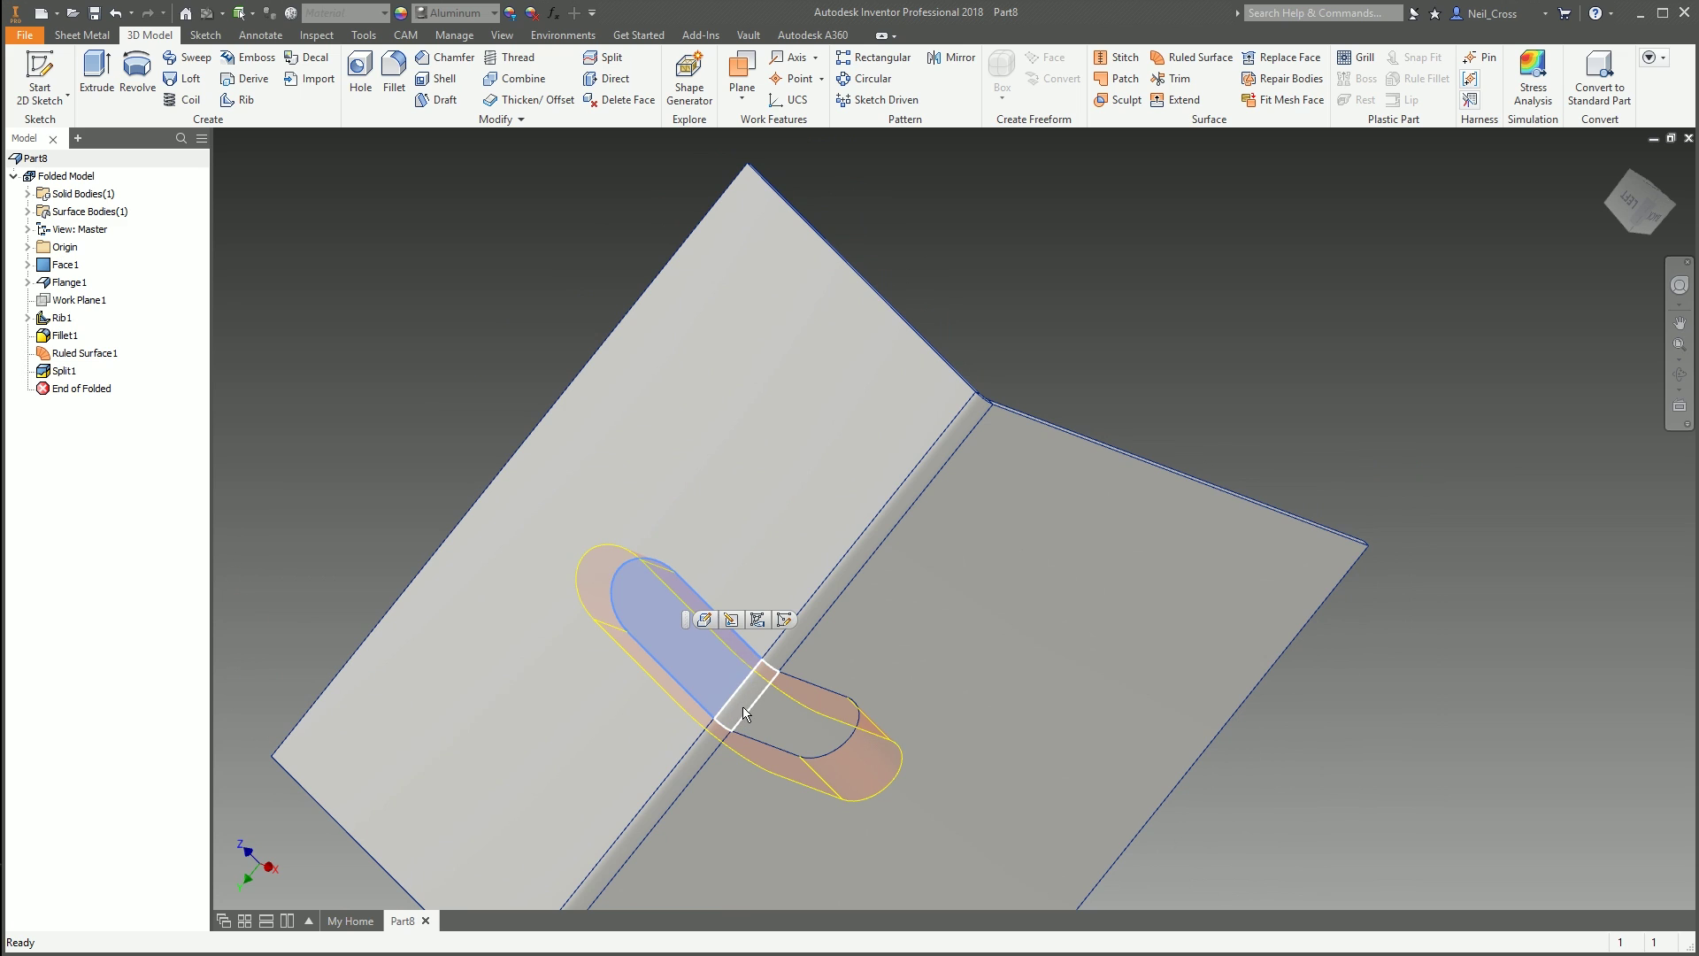
left_click(772, 724)
left_click(1212, 457)
middle_click_drag(1181, 429, 1164, 414, "shift")
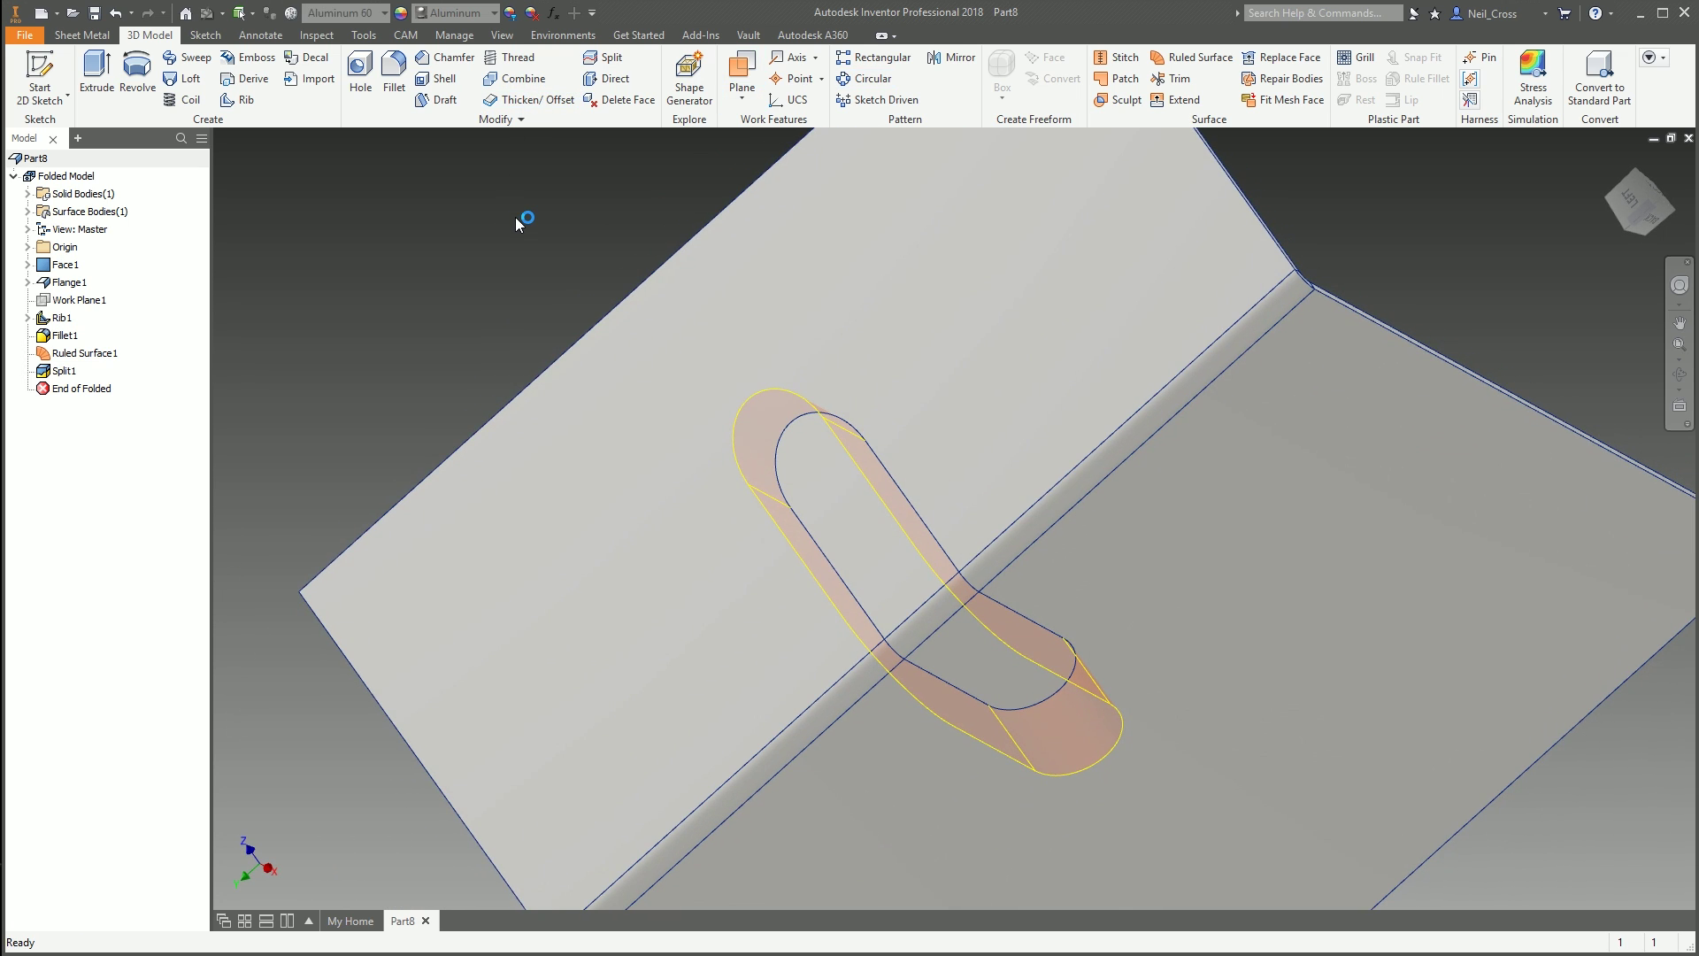
Try deleting the three split faces inside the slot outline without healing, and undo the deletion
left_click(619, 99)
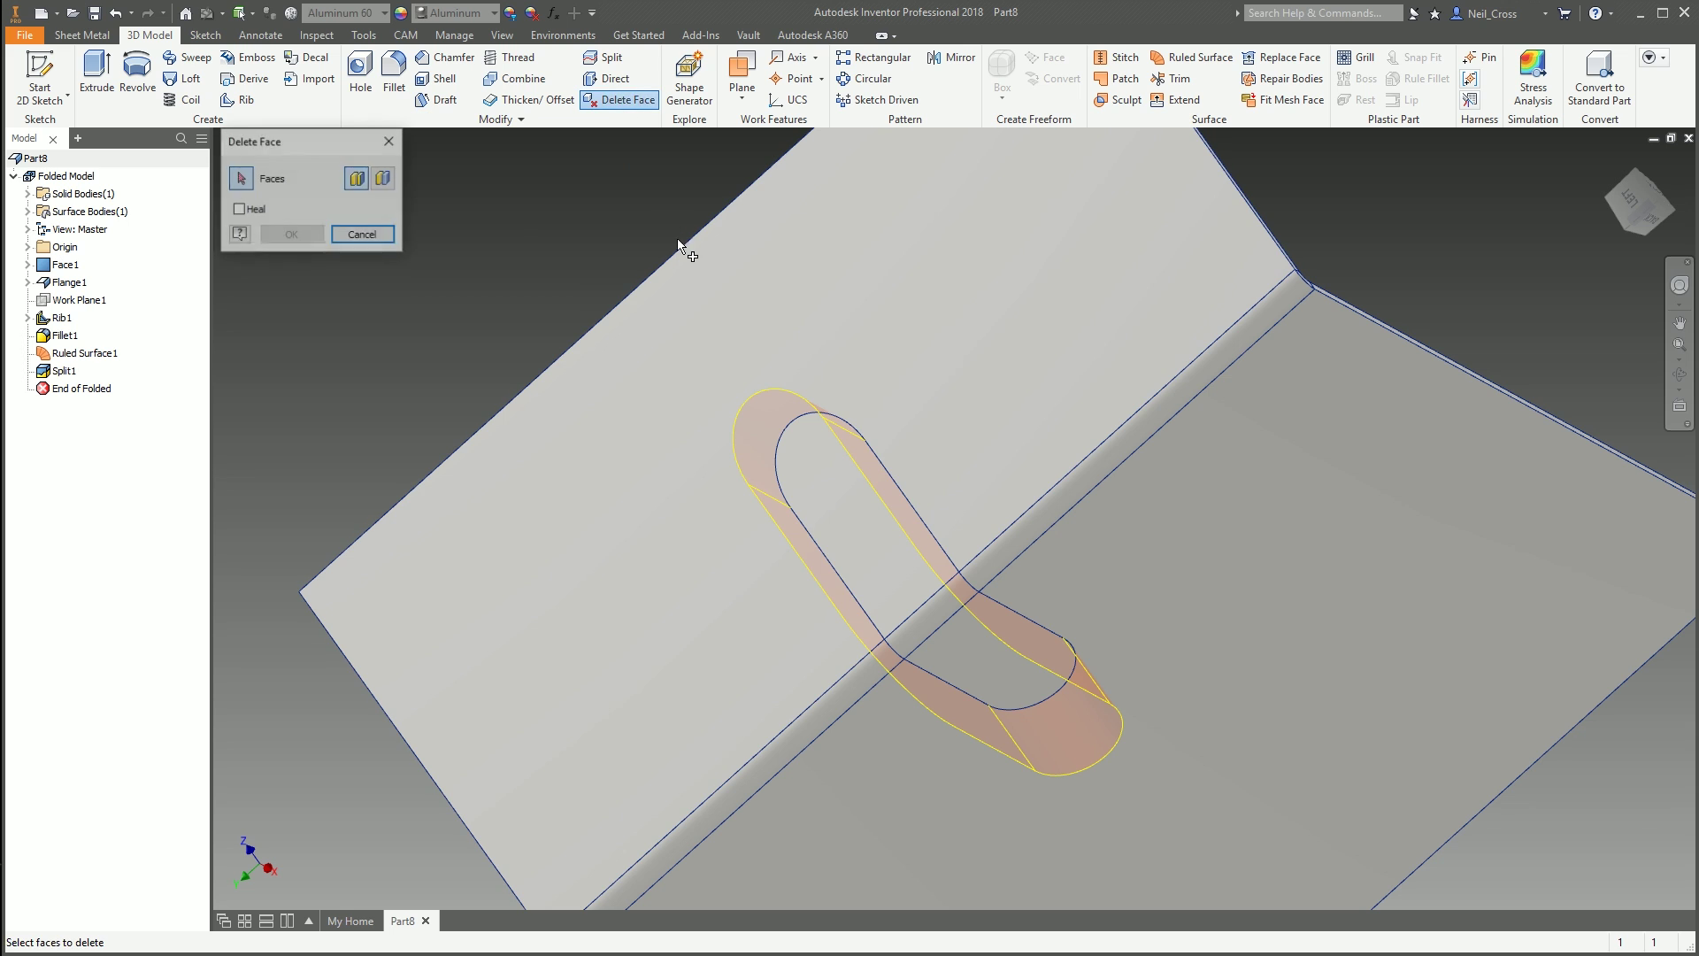
left_click(834, 517)
left_click(922, 613)
left_click(950, 635)
left_click(292, 234)
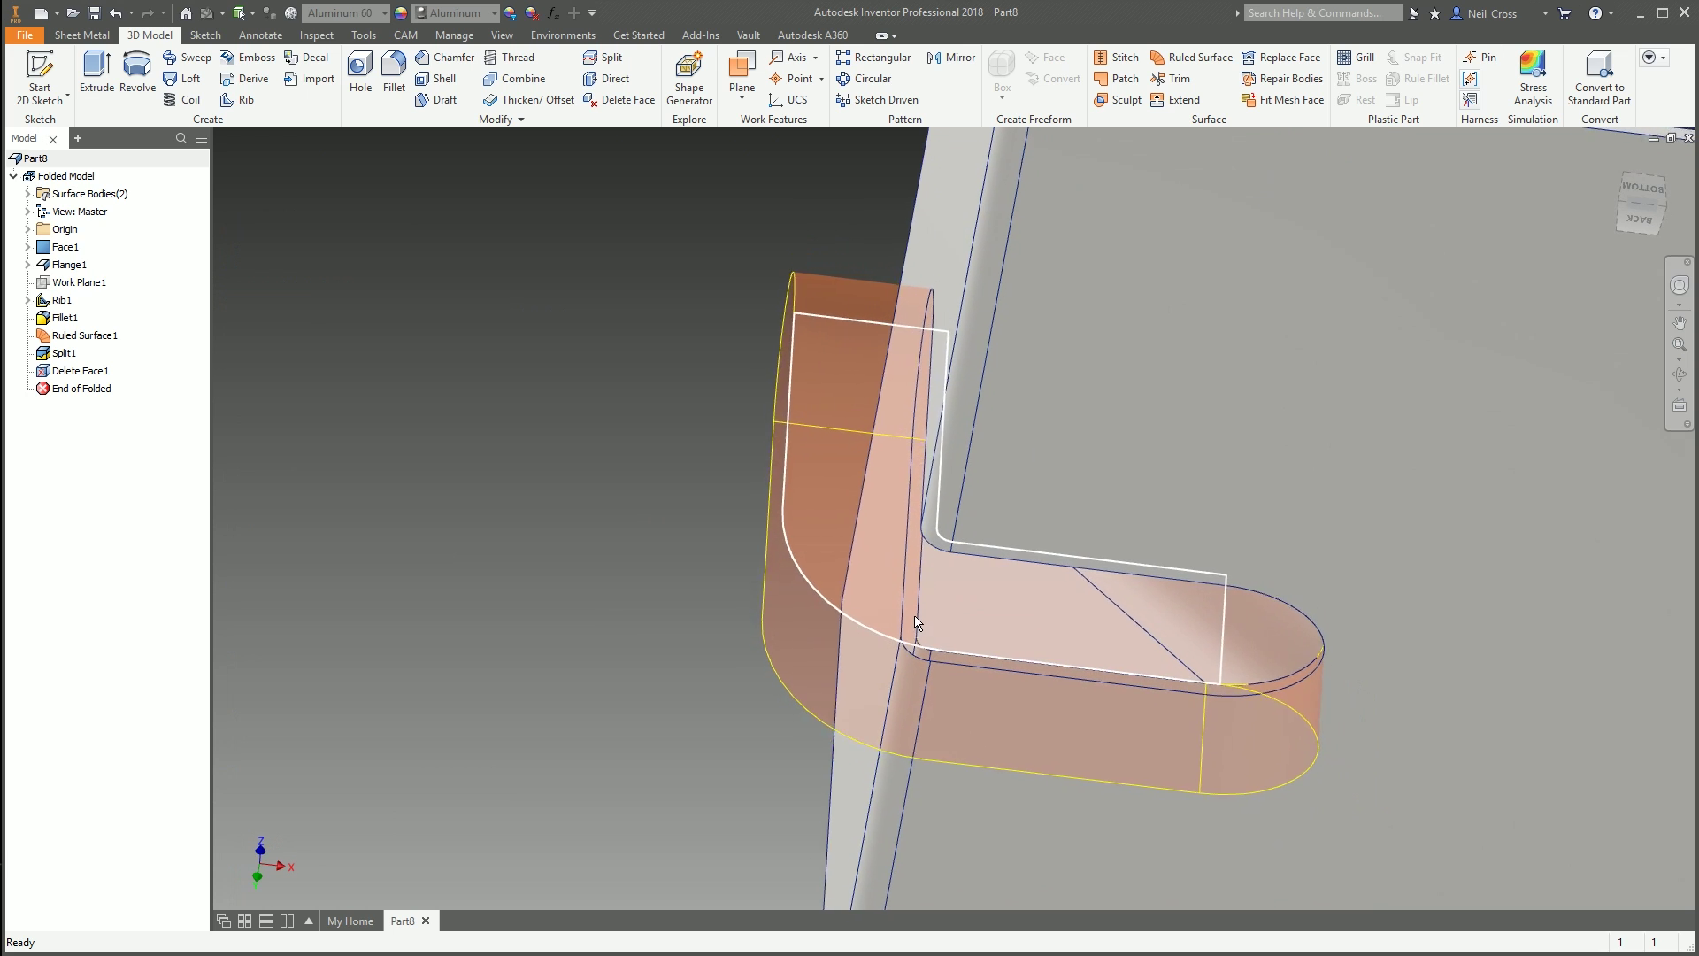
middle_click_drag(916, 622, 728, 332, "shift")
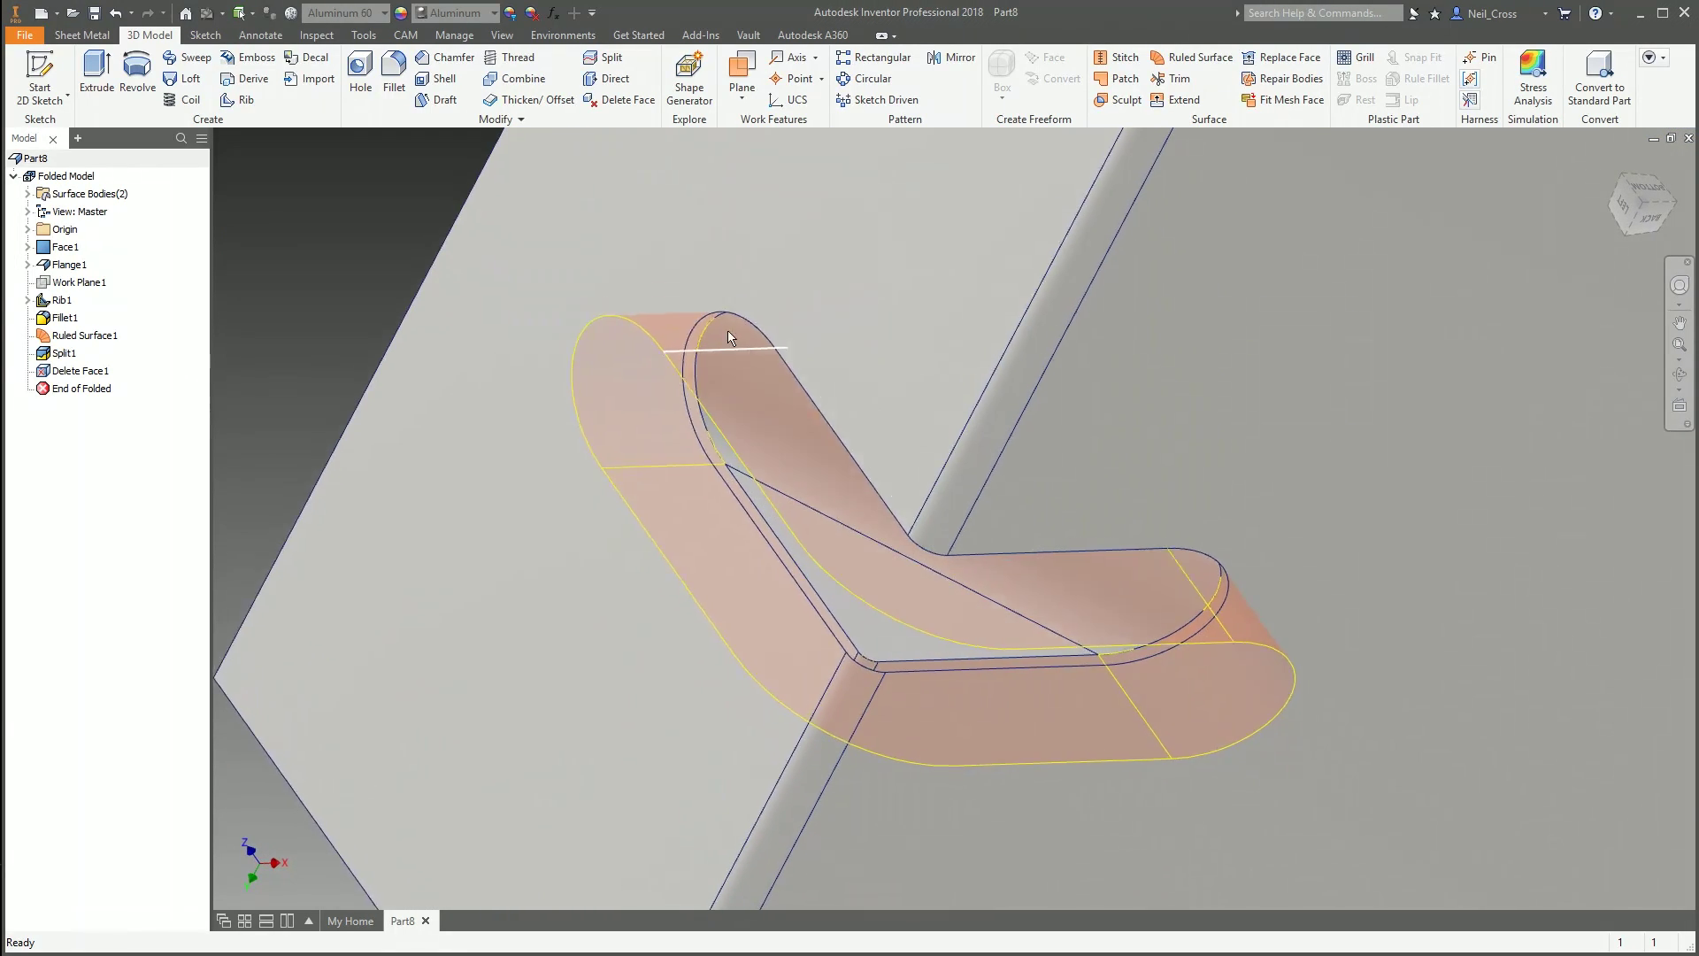
left_click(115, 13)
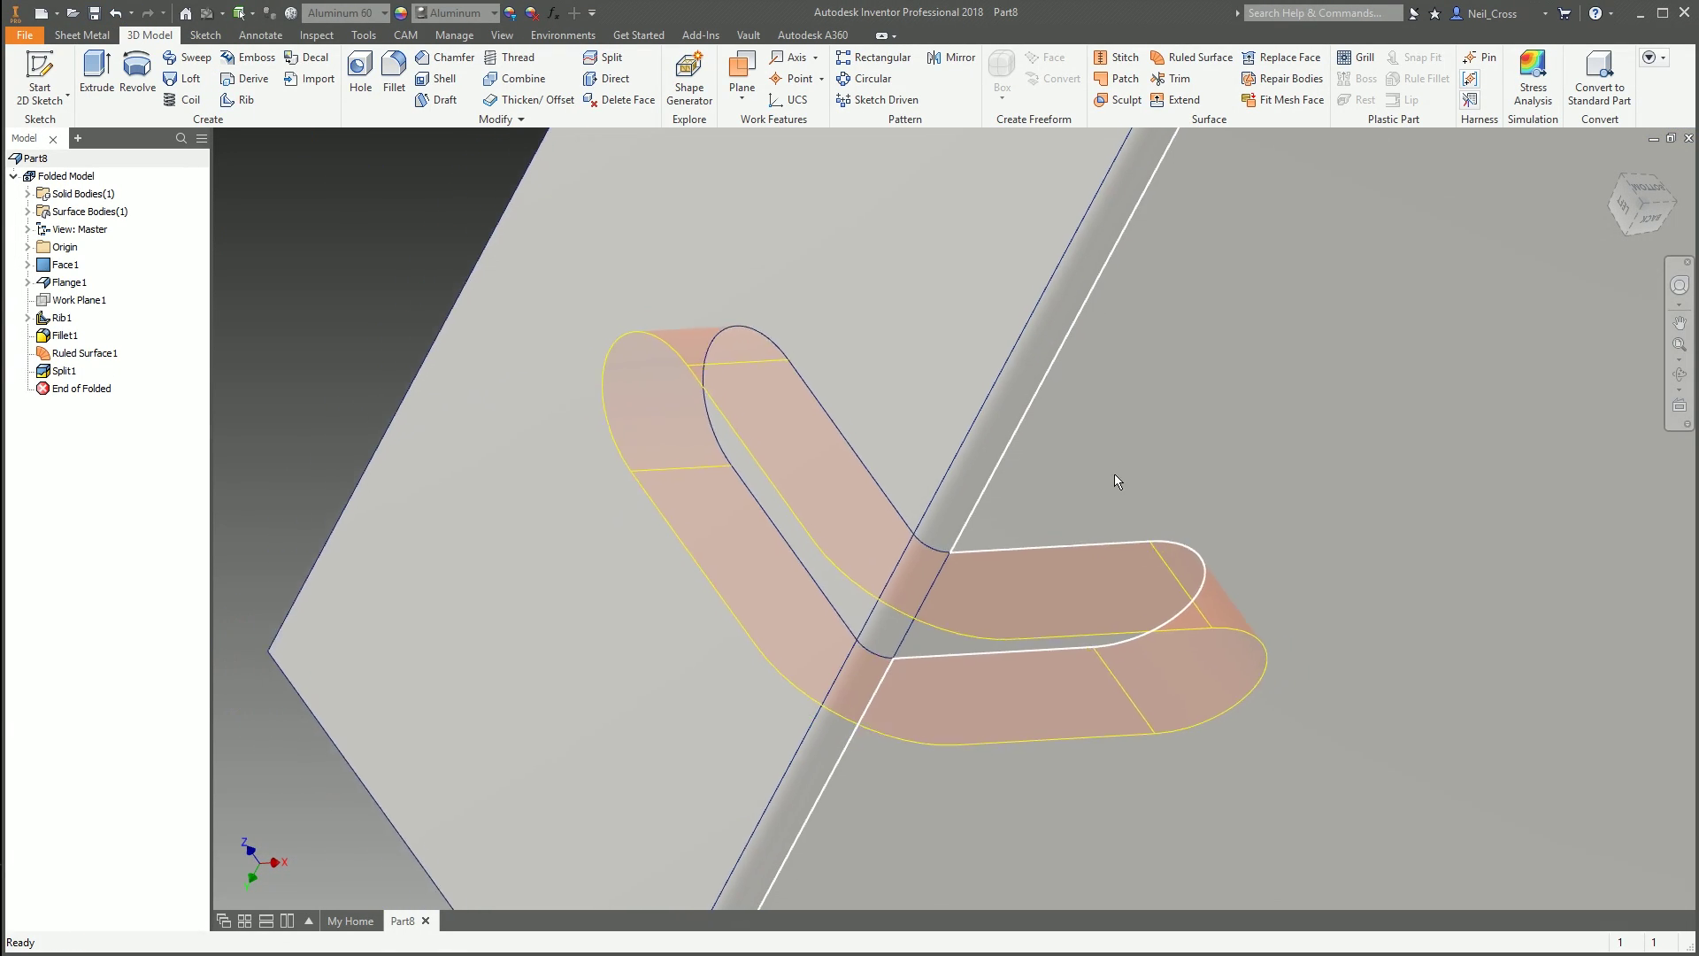
middle_click_drag(1115, 480, 511, 212, "shift")
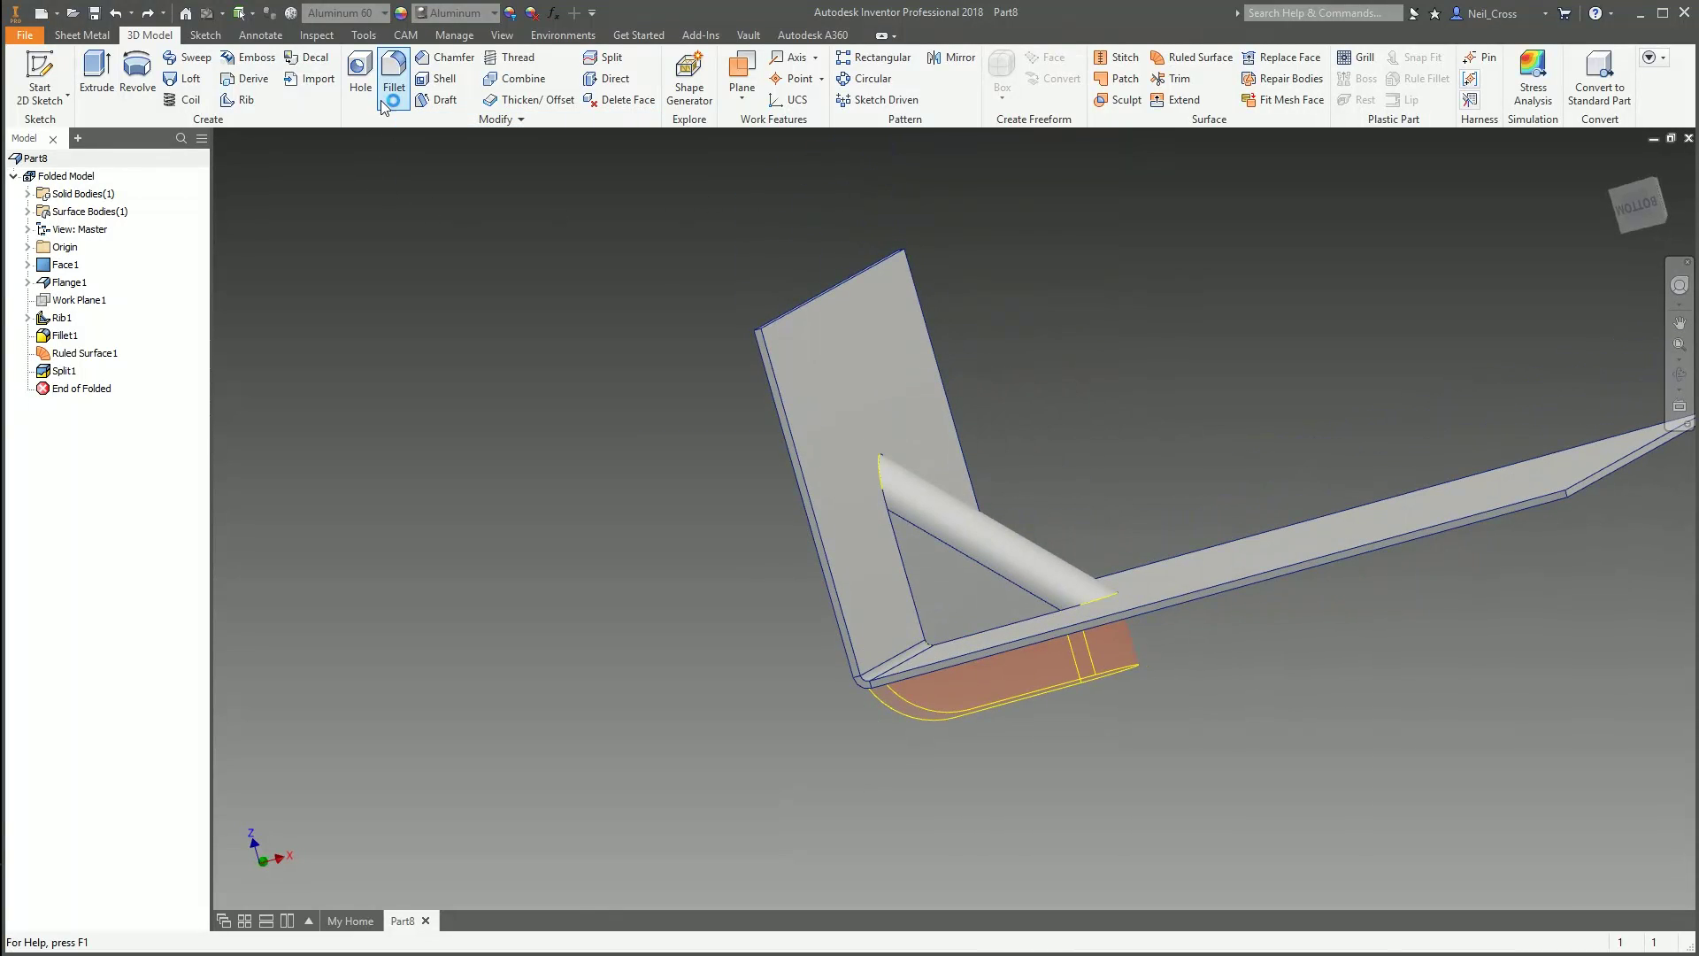
Shell the bracket to 0.5 mm thickness, removing the split faces inside the slot outline on the outer flange, bend and base
left_click(438, 78)
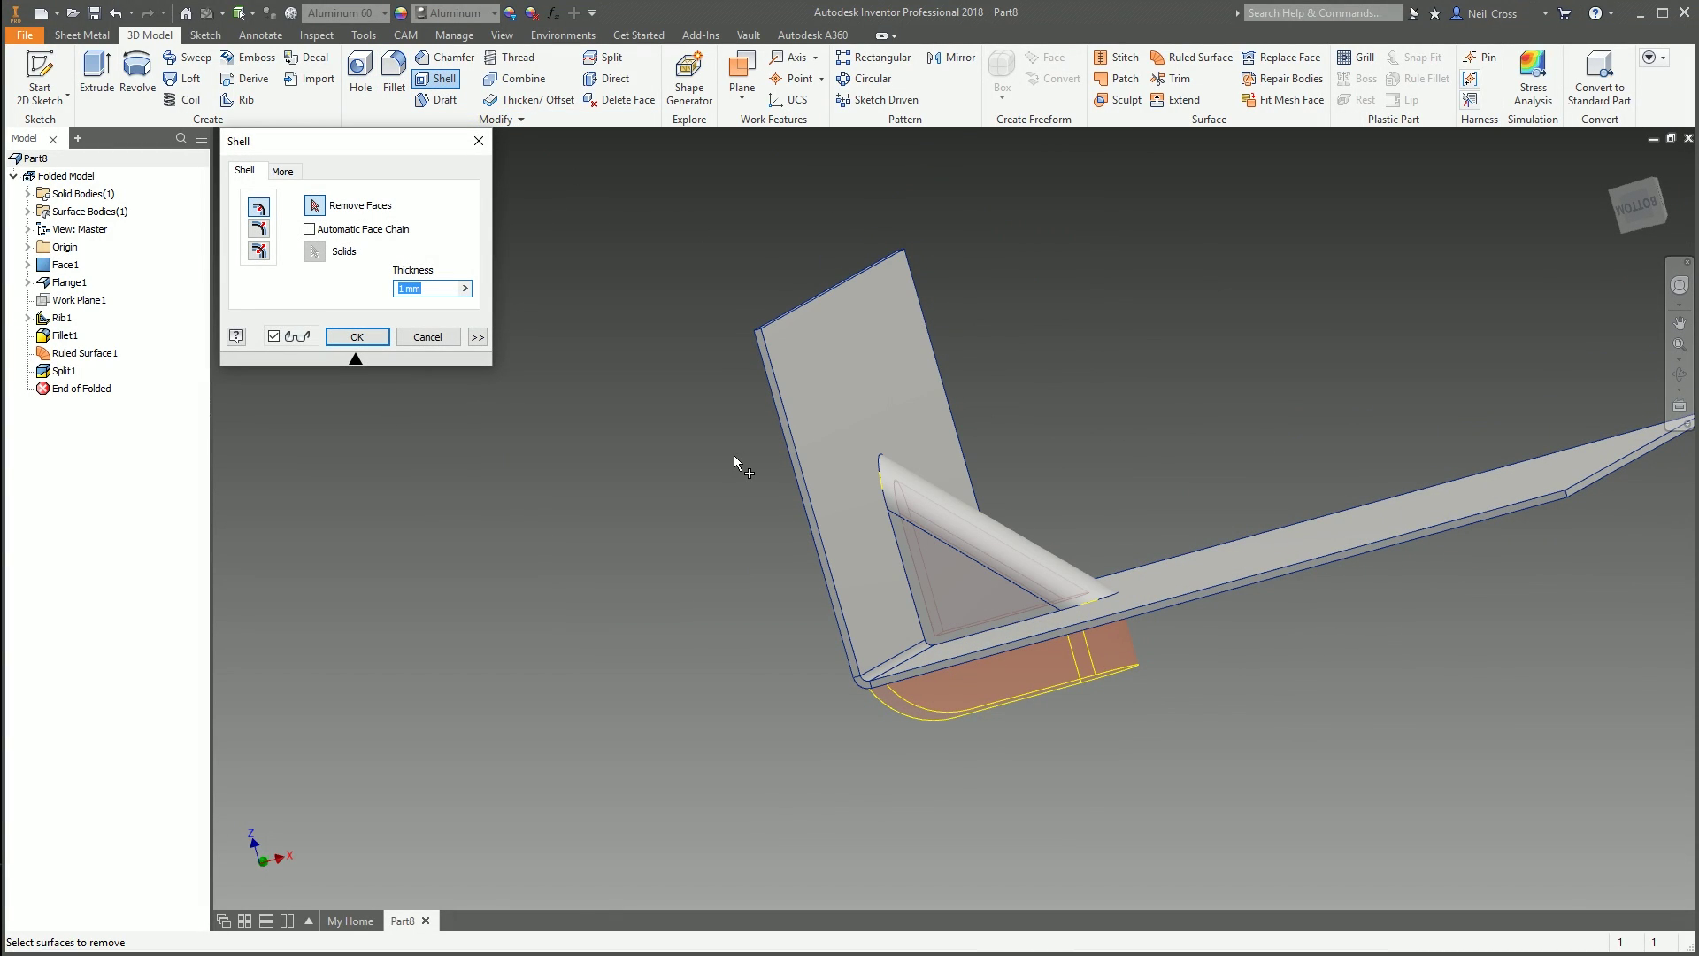
left_click(942, 544)
middle_click_drag(1402, 492, 1331, 514, "shift")
middle_click_drag(1116, 462, 1055, 500, "shift")
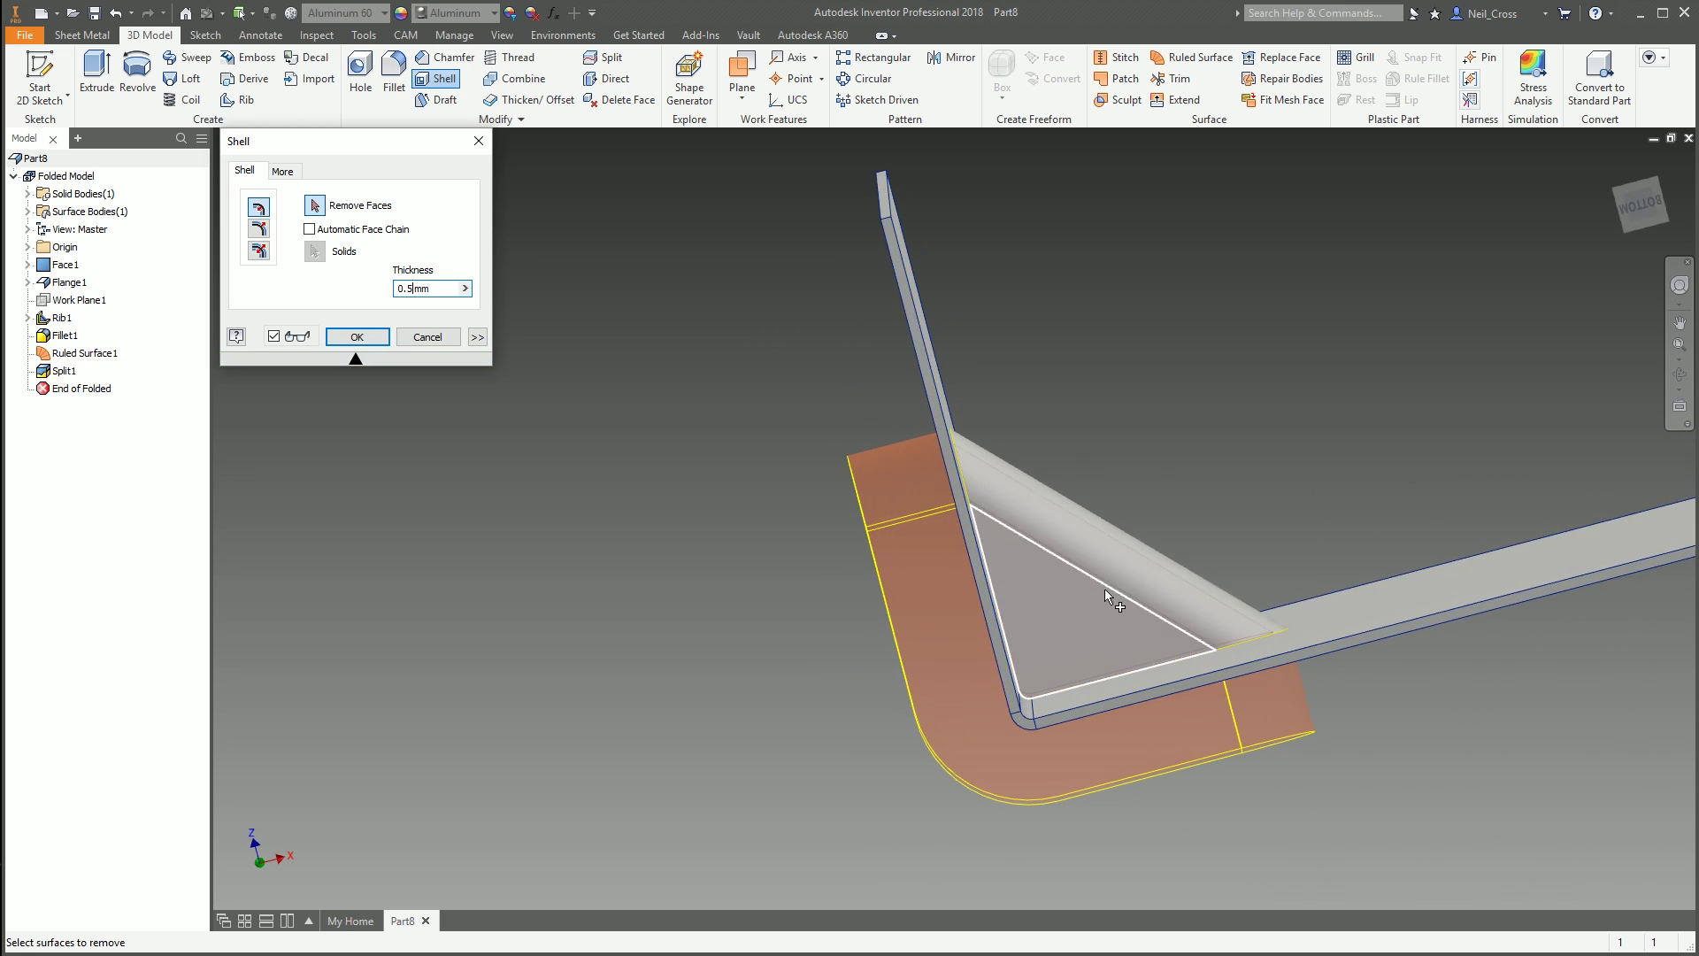
middle_click_drag(1106, 588, 745, 311, "shift")
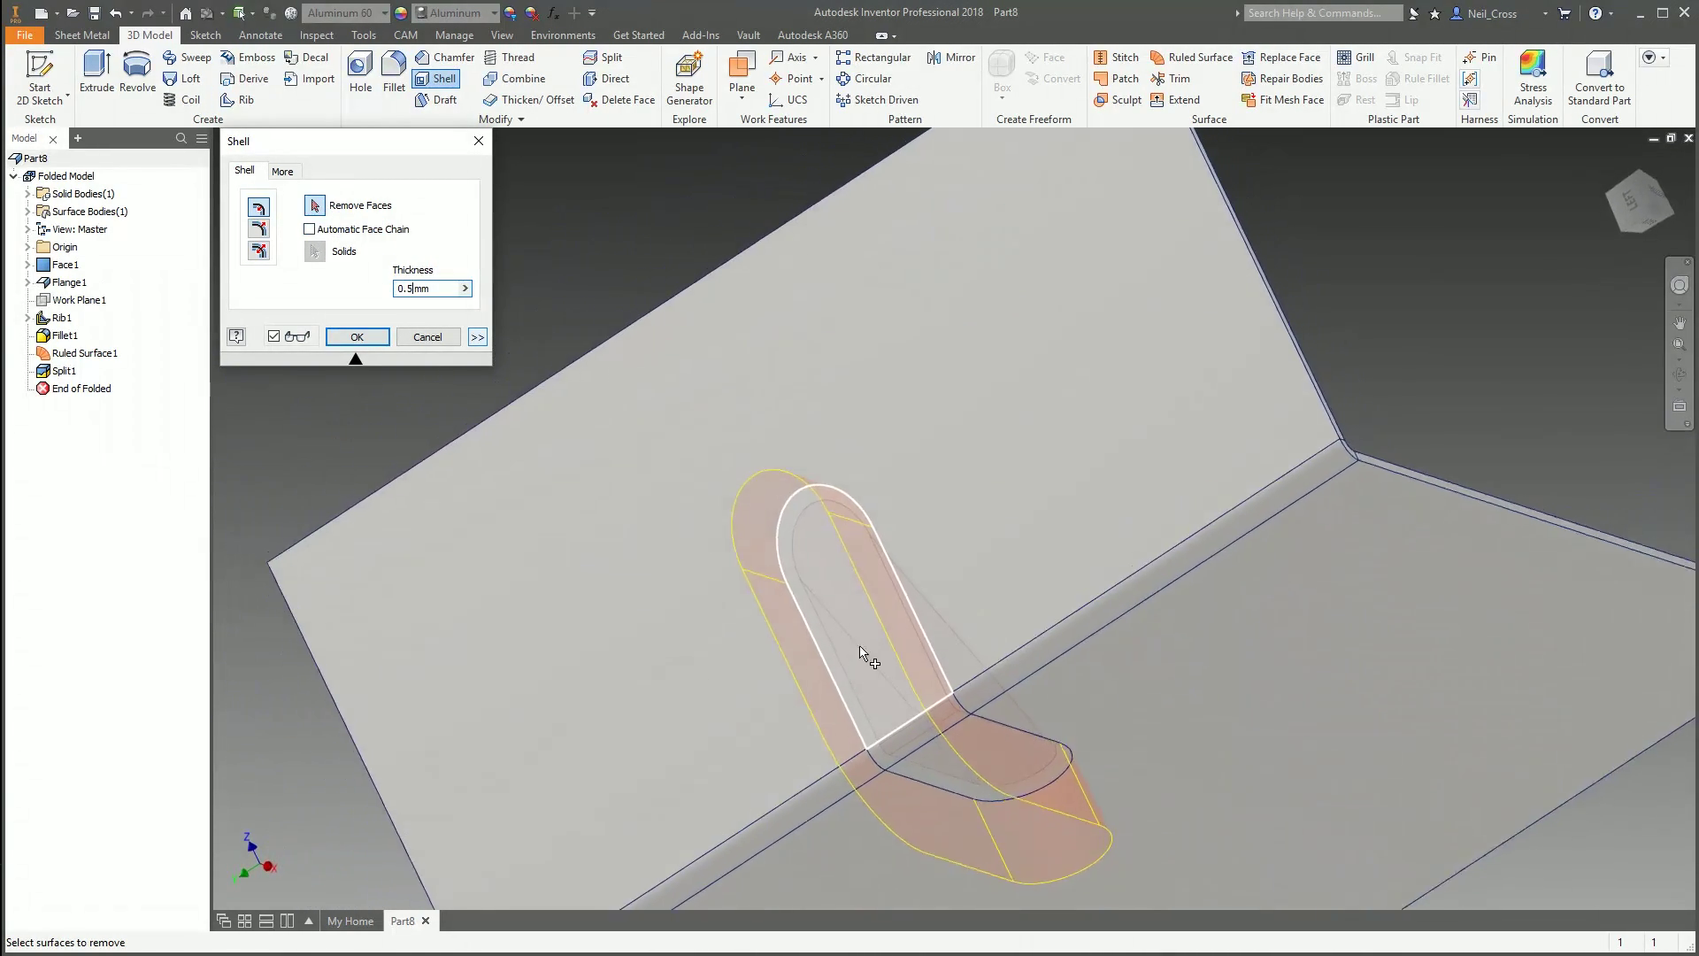
left_click(858, 600)
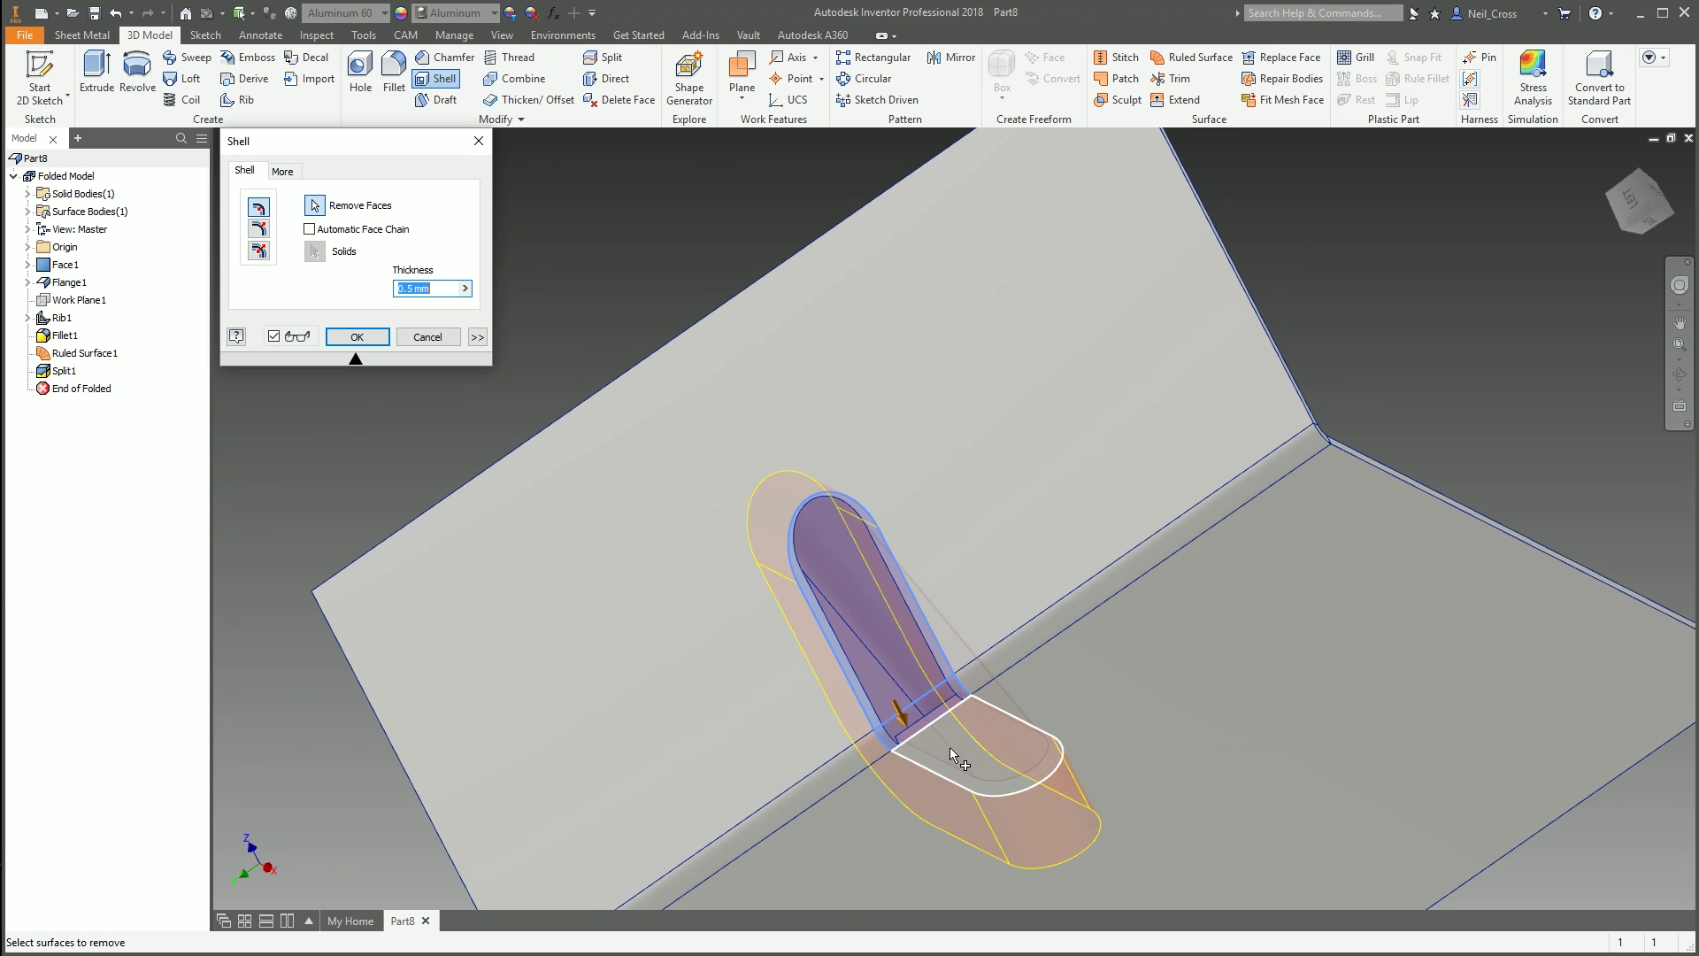
left_click(949, 747)
key("Return")
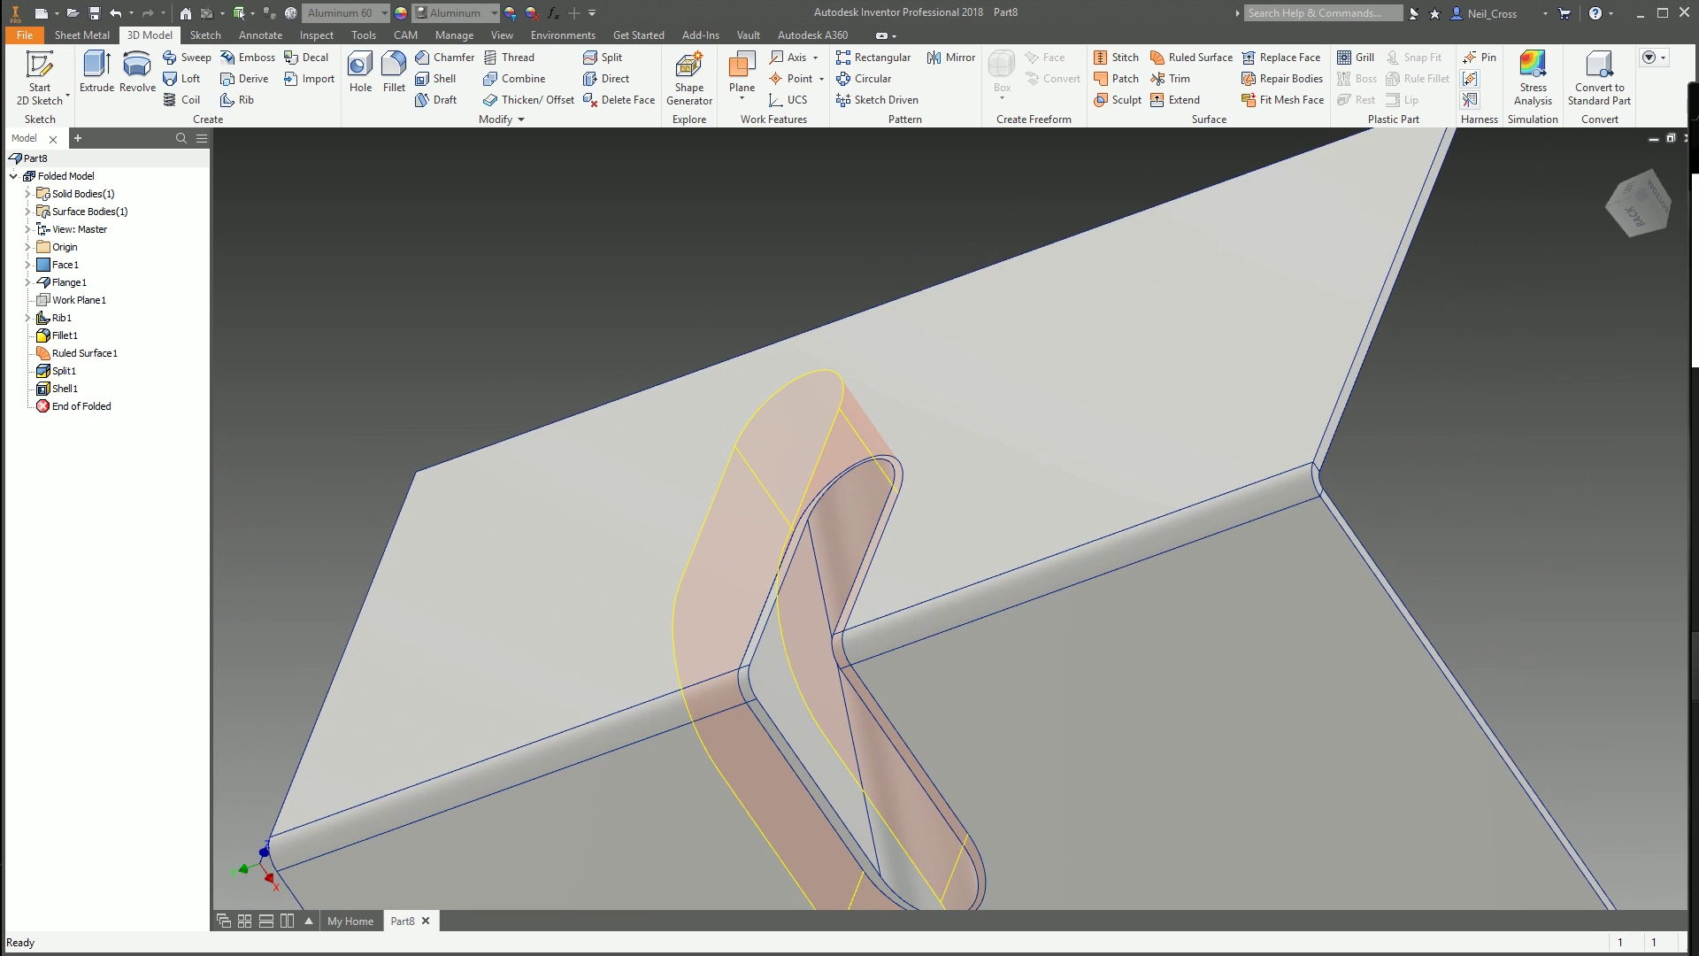
Check the sheet metal gusset reference images in the browser, and hide the ruled surface in the bracket model
left_click_drag(1694, 93, 1539, 67)
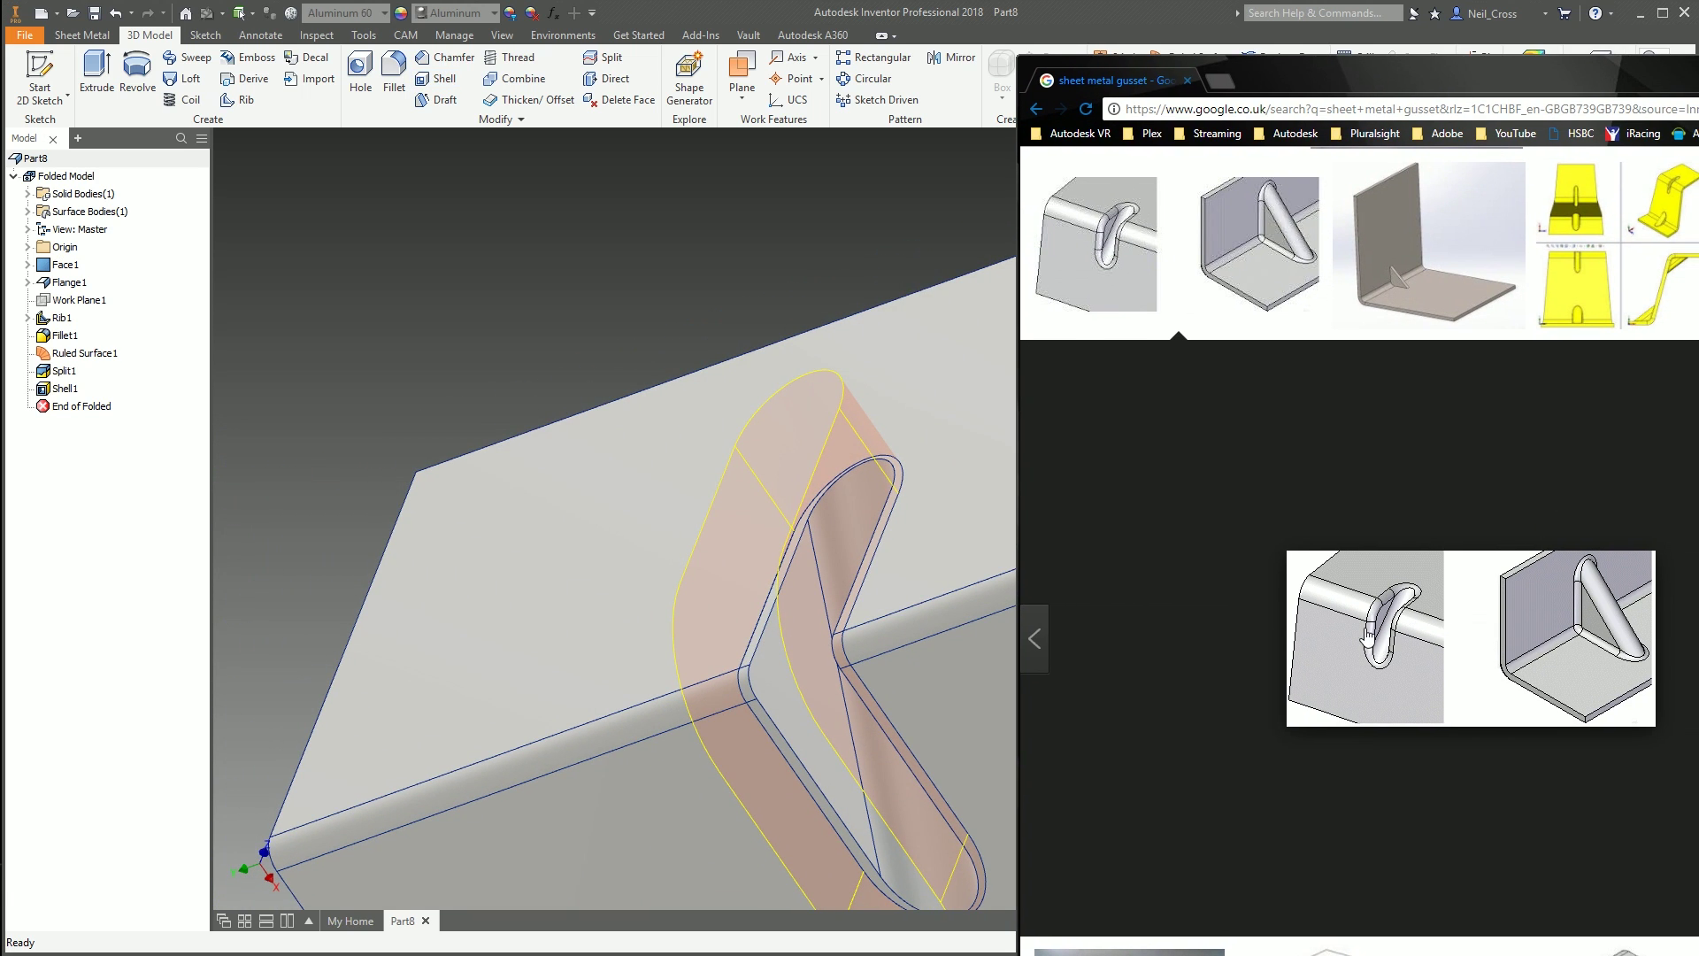
left_click(896, 23)
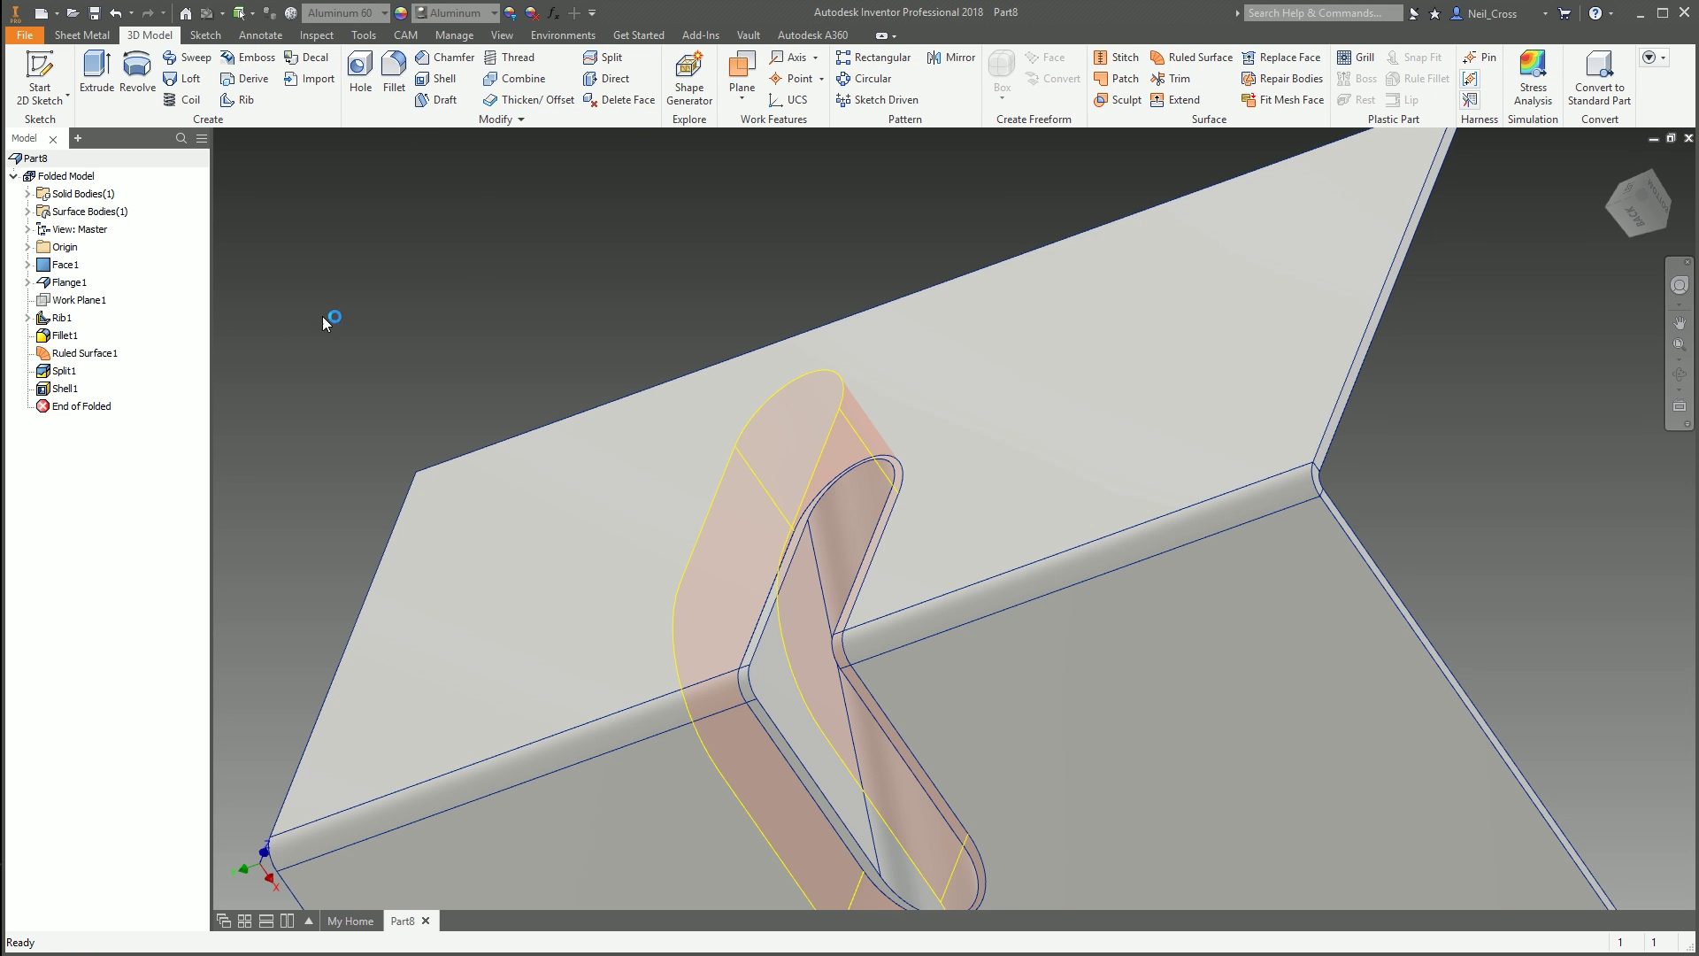
right_click(78, 353)
left_click(109, 519)
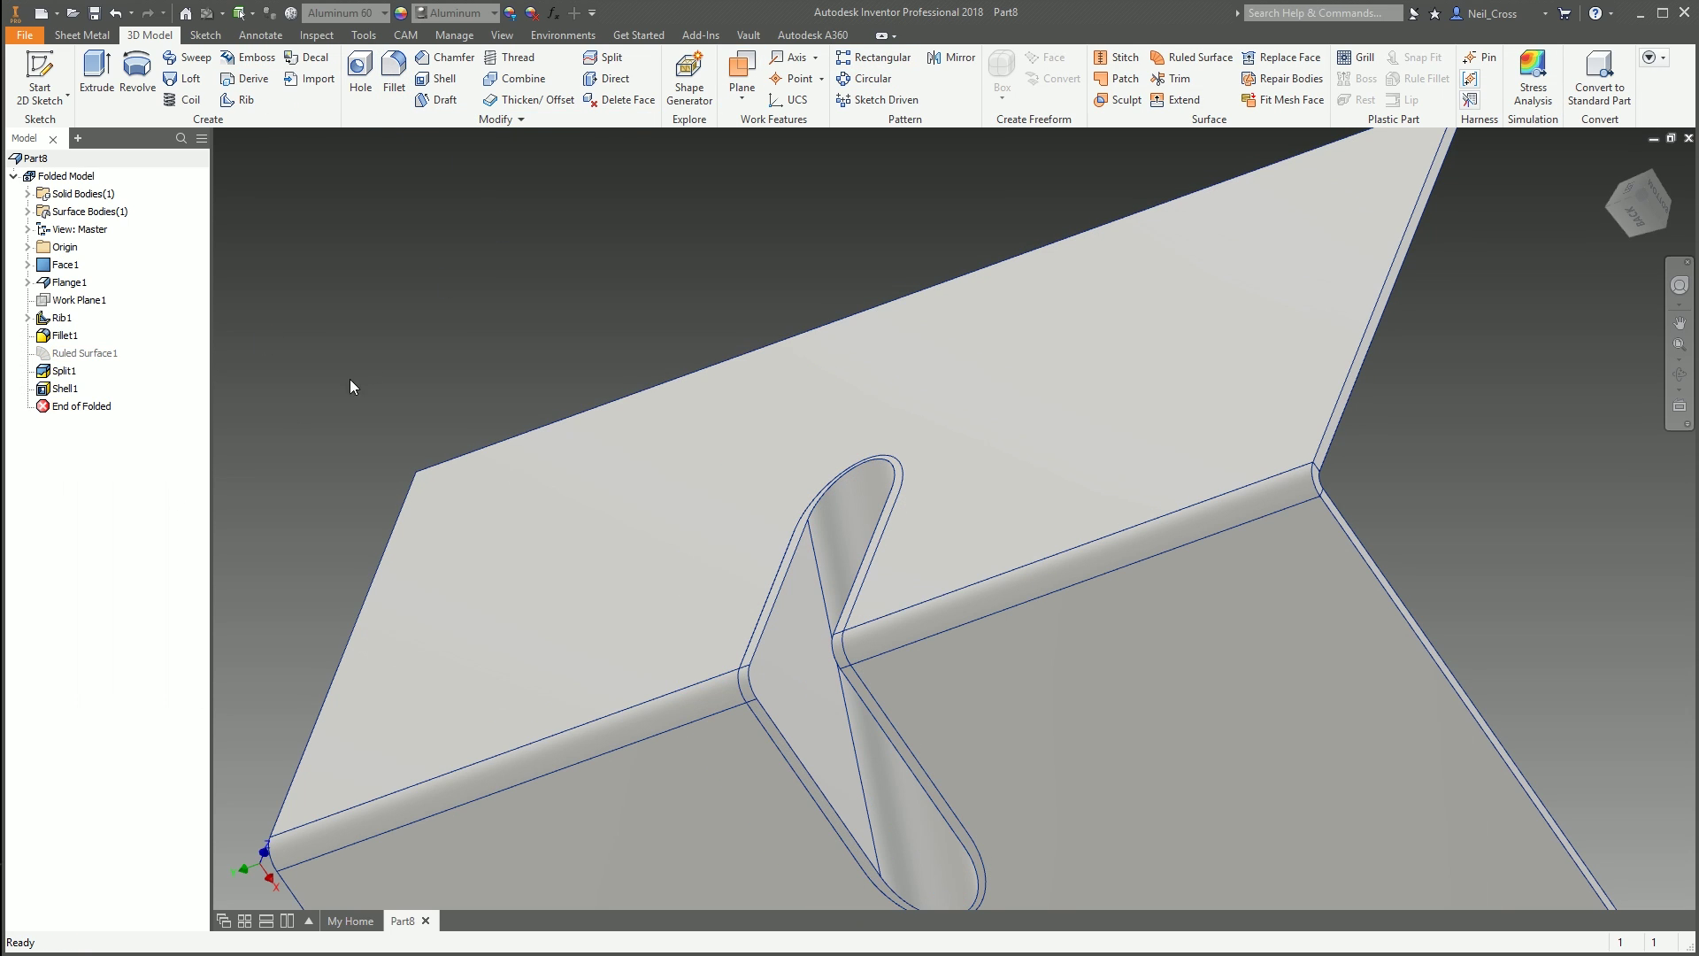
Fillet the edge loop around the gusset's recess on the bracket's outer side with a 1 mm radius
left_click(394, 75)
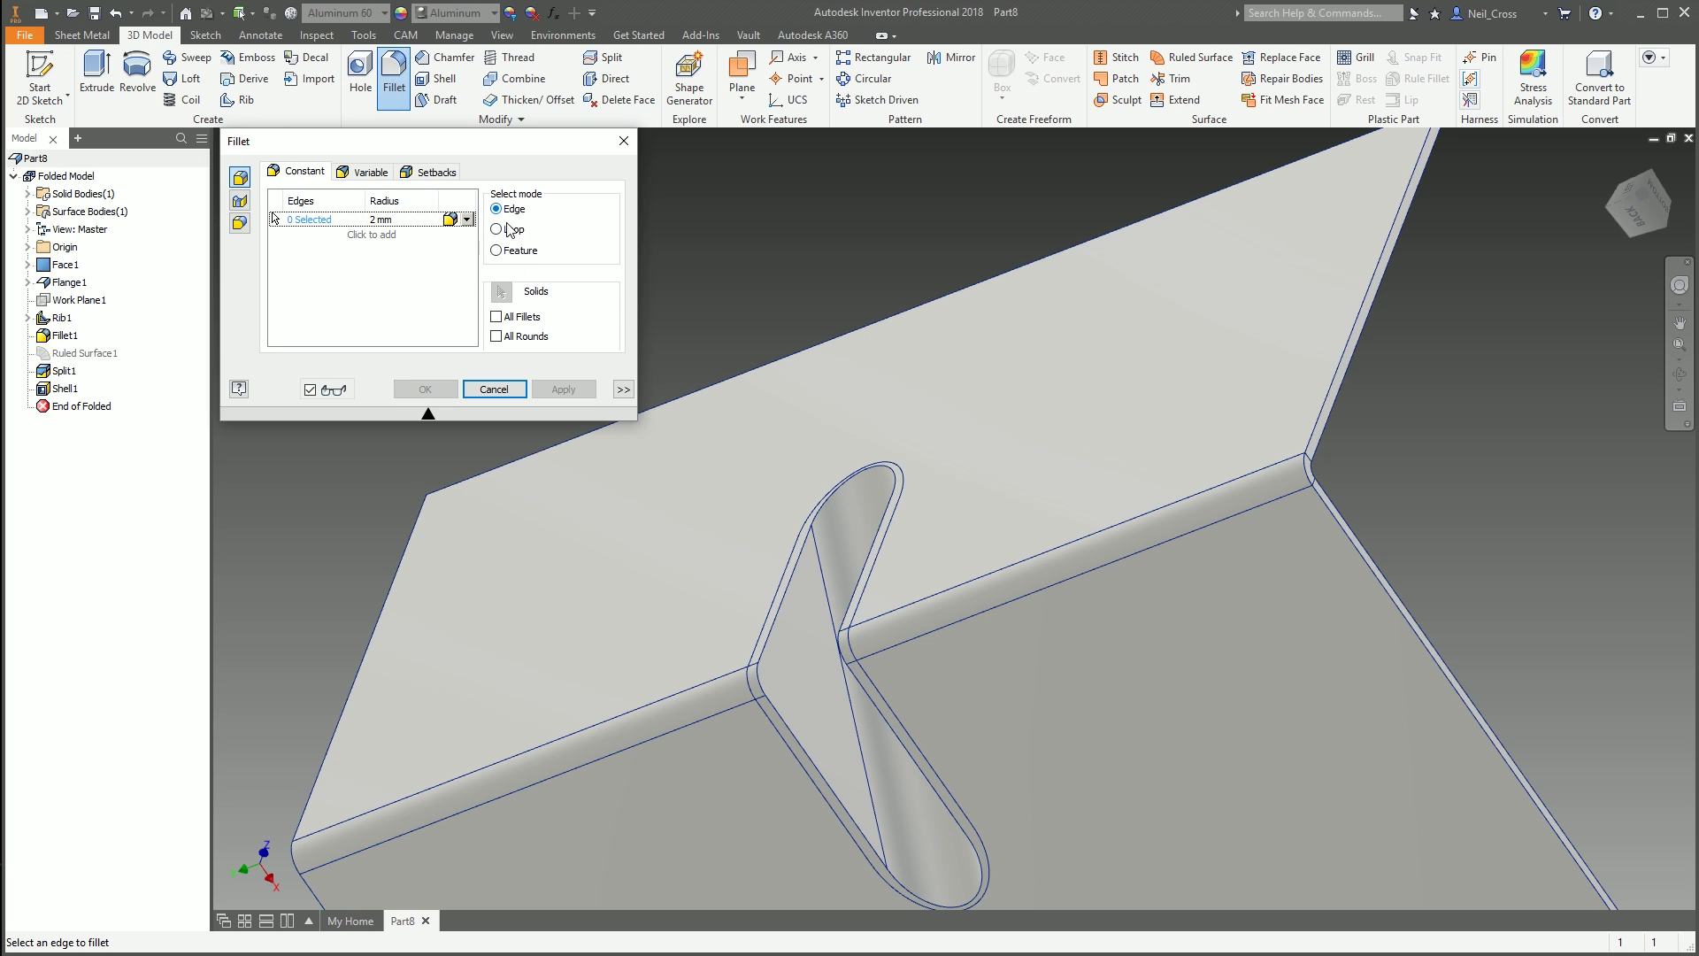
left_click(813, 528)
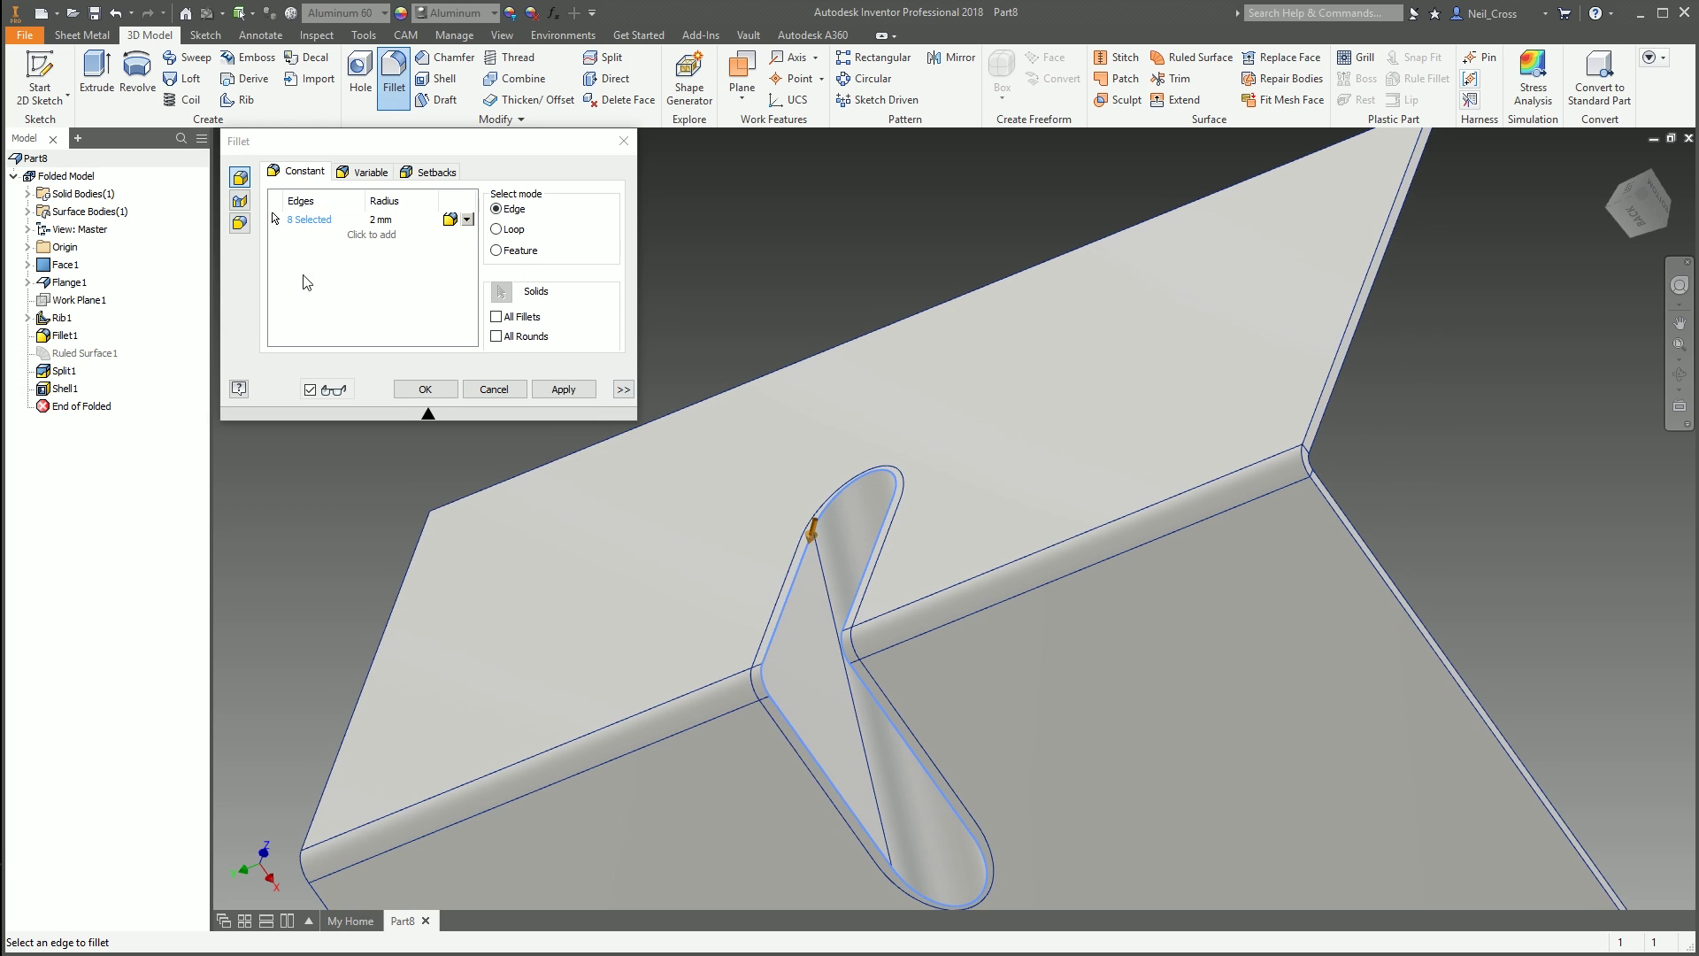
left_click(353, 221)
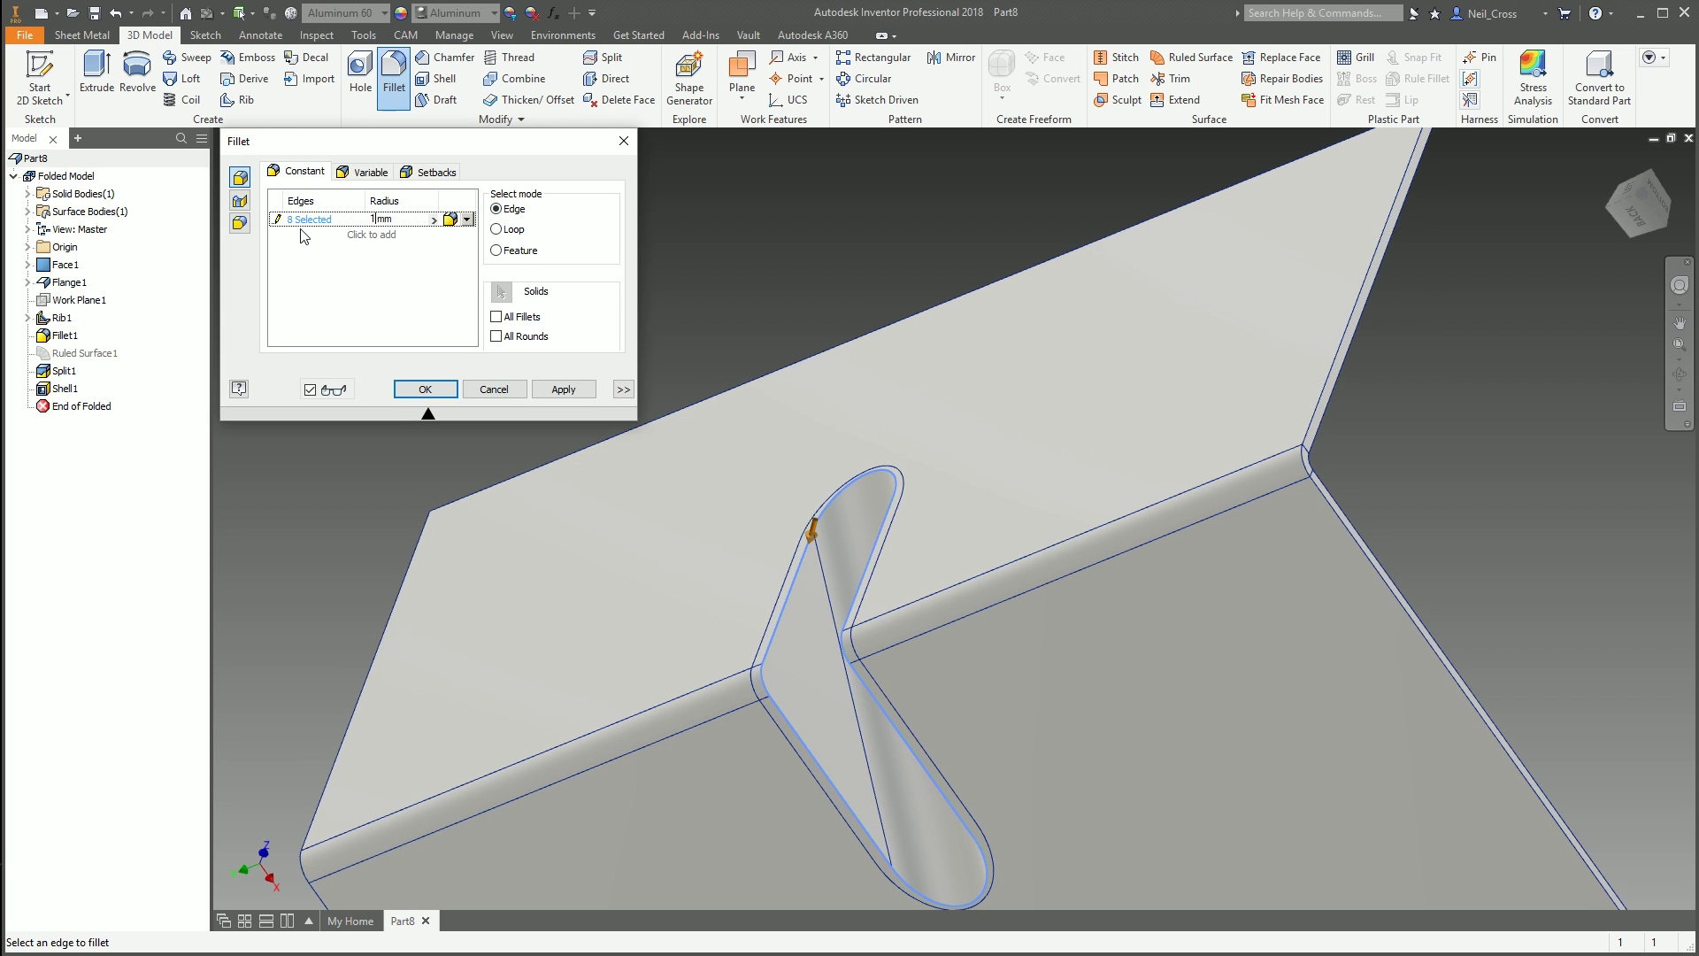
middle_click_drag(353, 241, 584, 458, "shift")
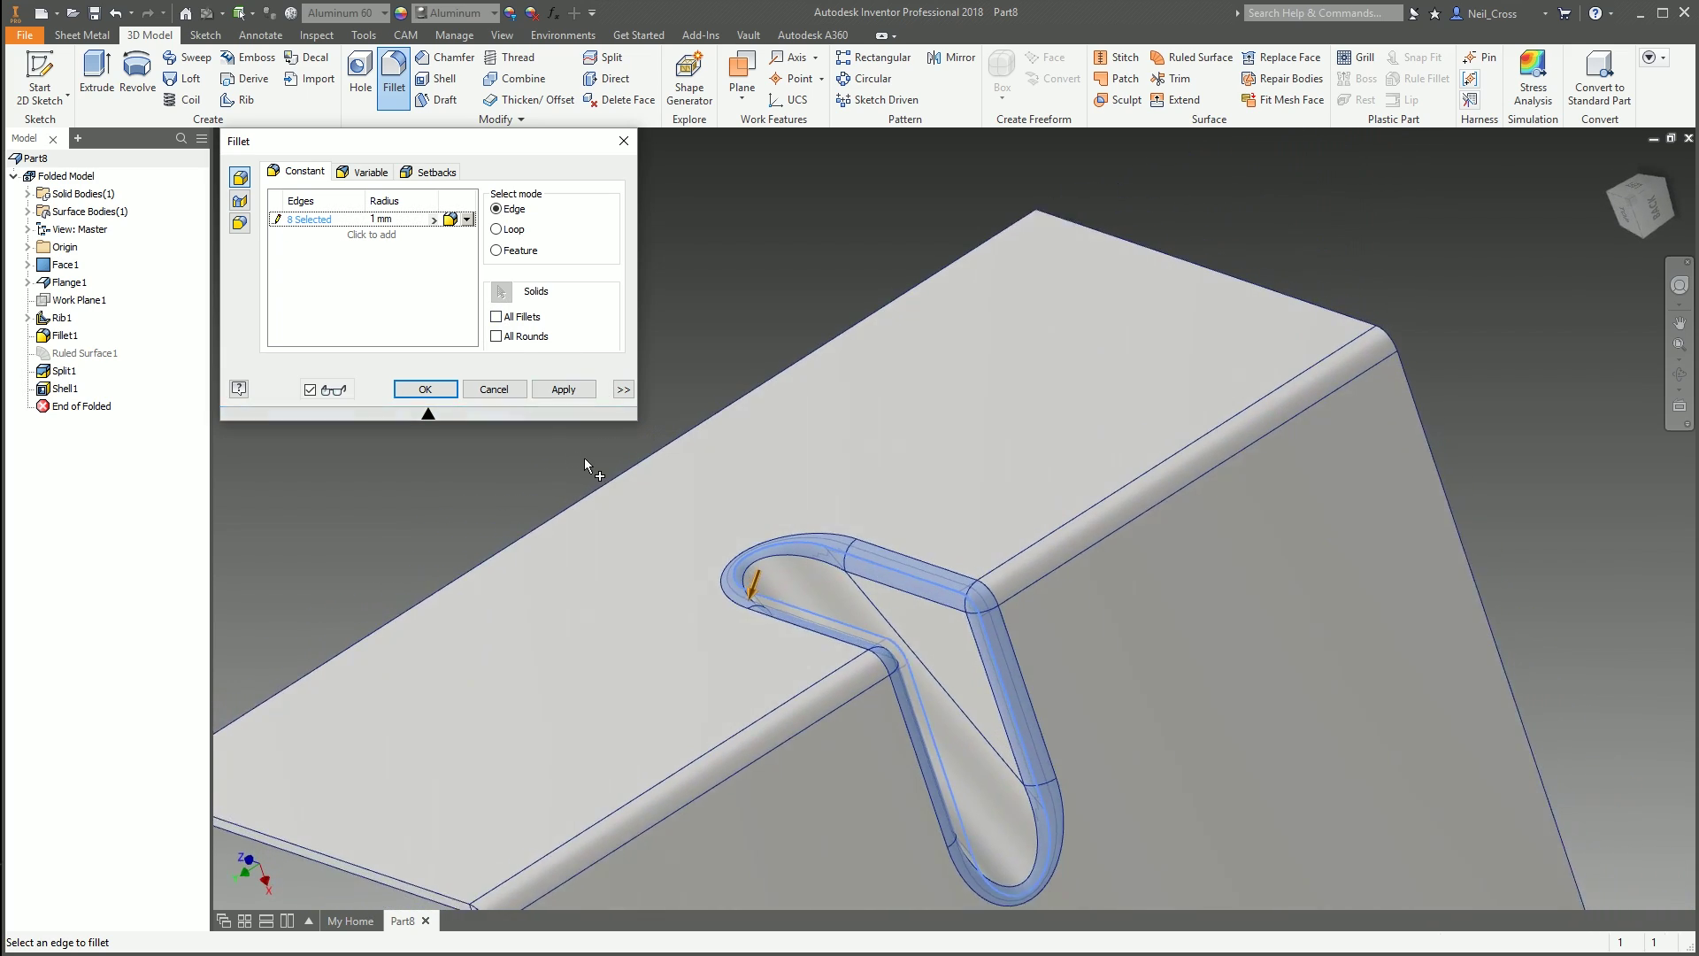
left_click(430, 387)
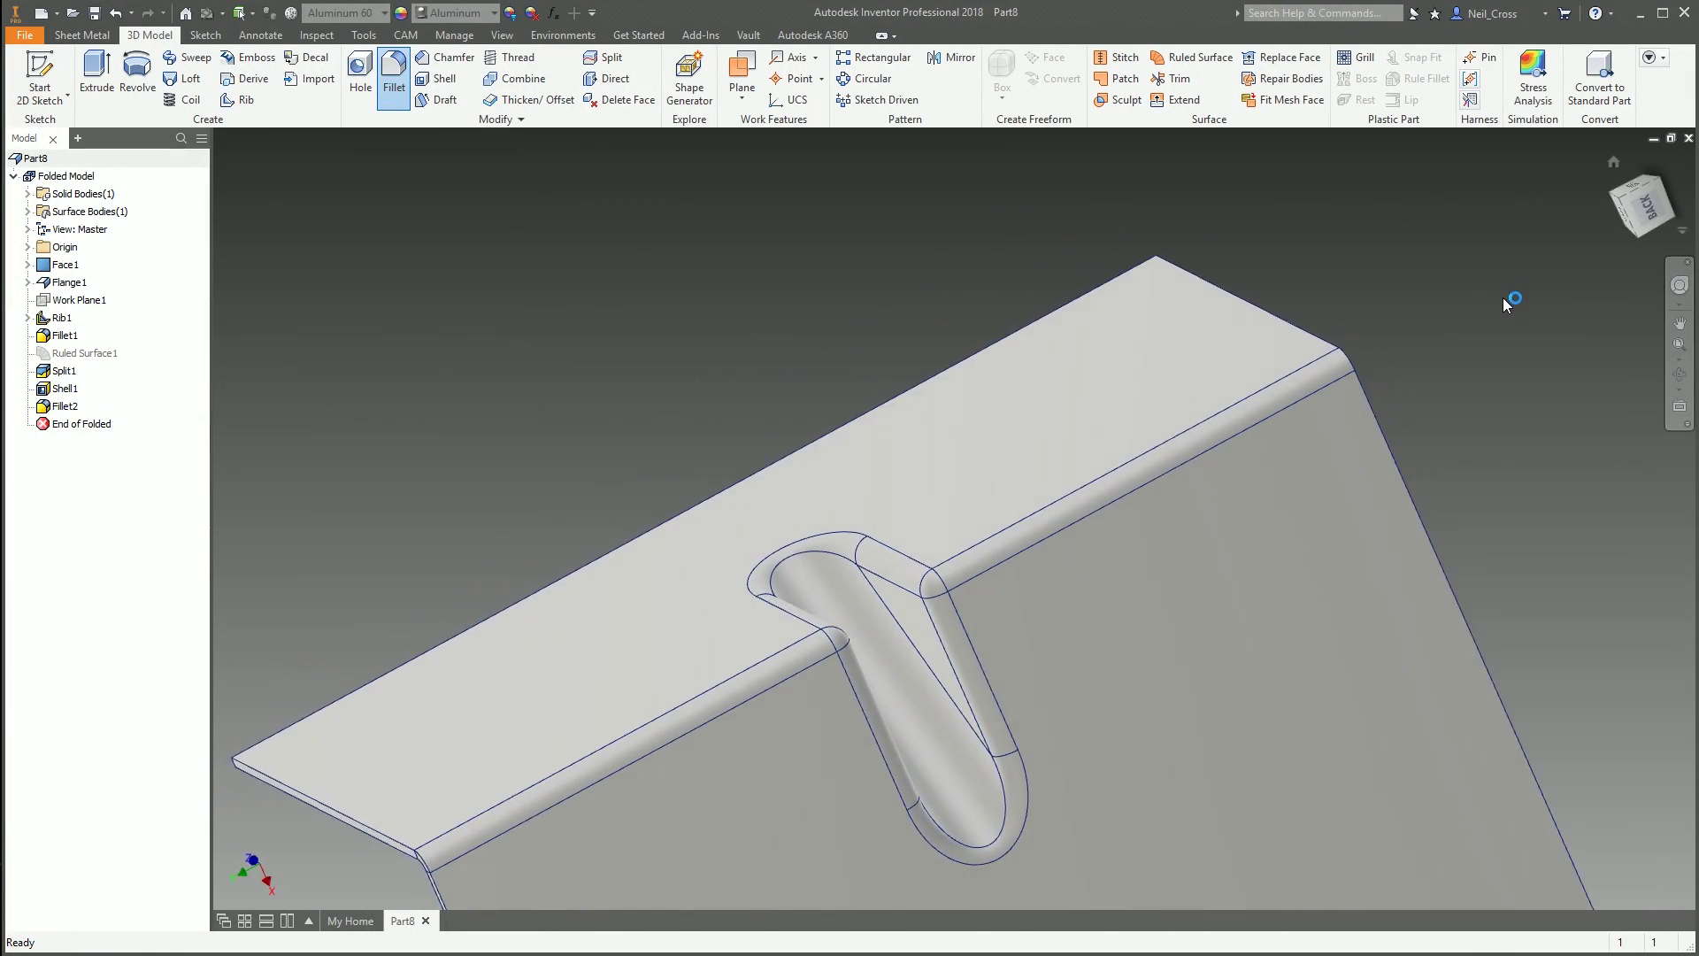
Fillet the edge loop where the gusset meets the bracket's inner faces with a 1 mm radius
middle_click_drag(1503, 298, 1301, 284, "shift")
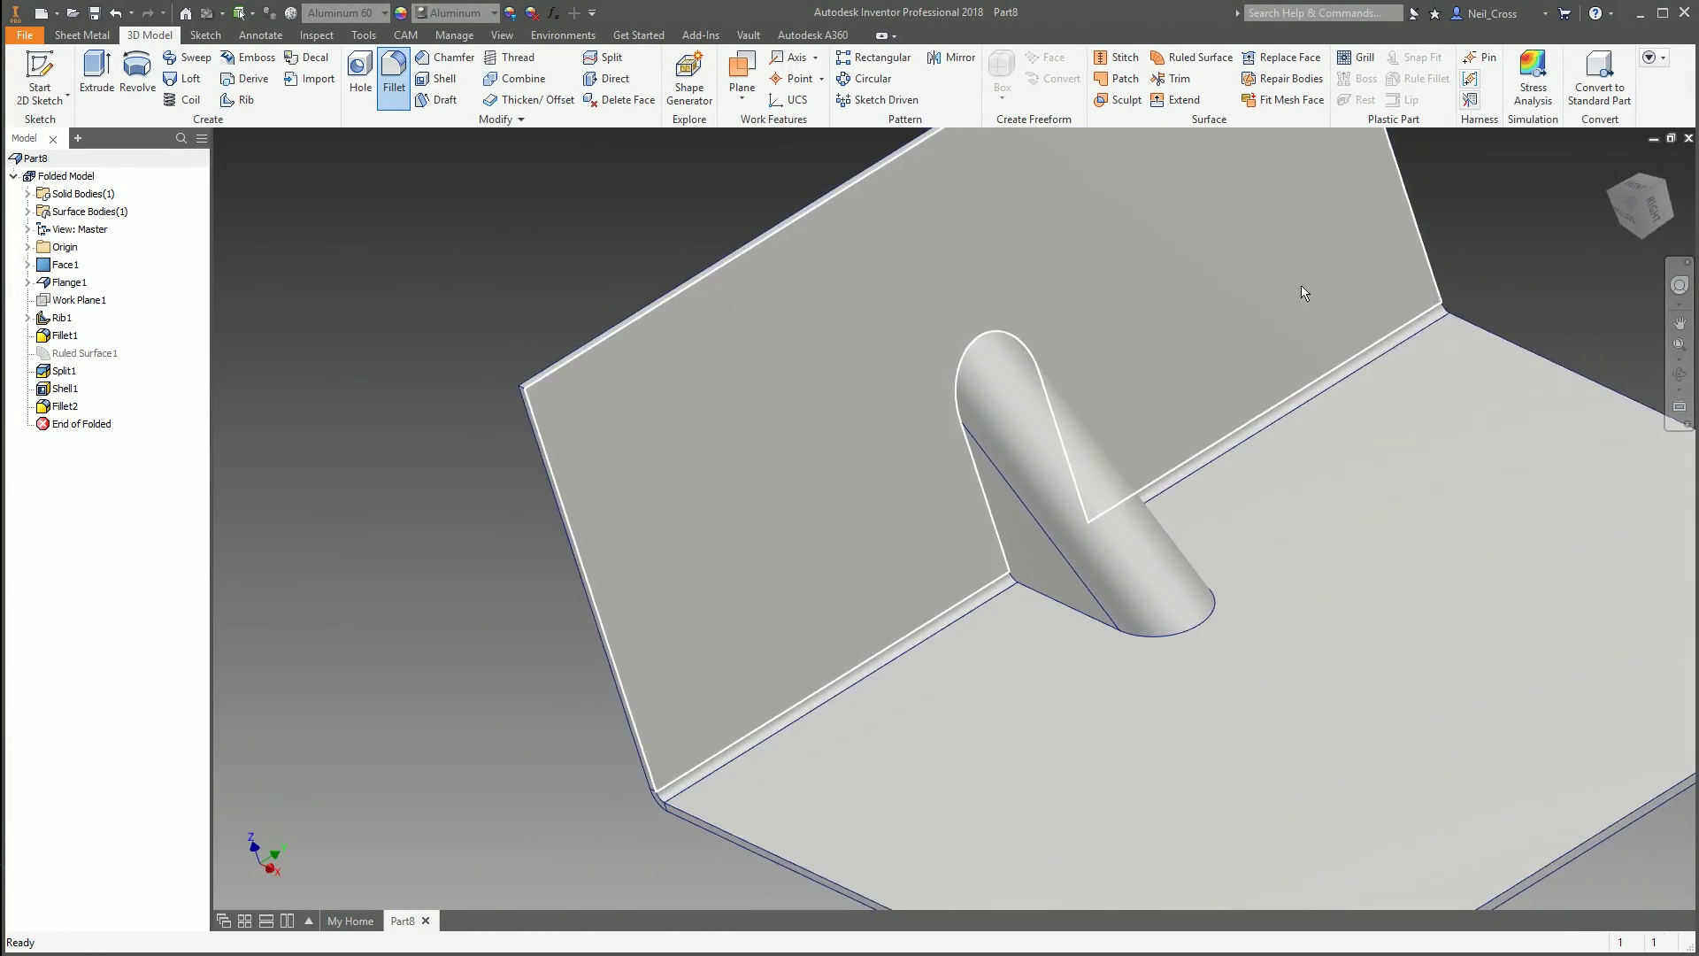
left_click(394, 80)
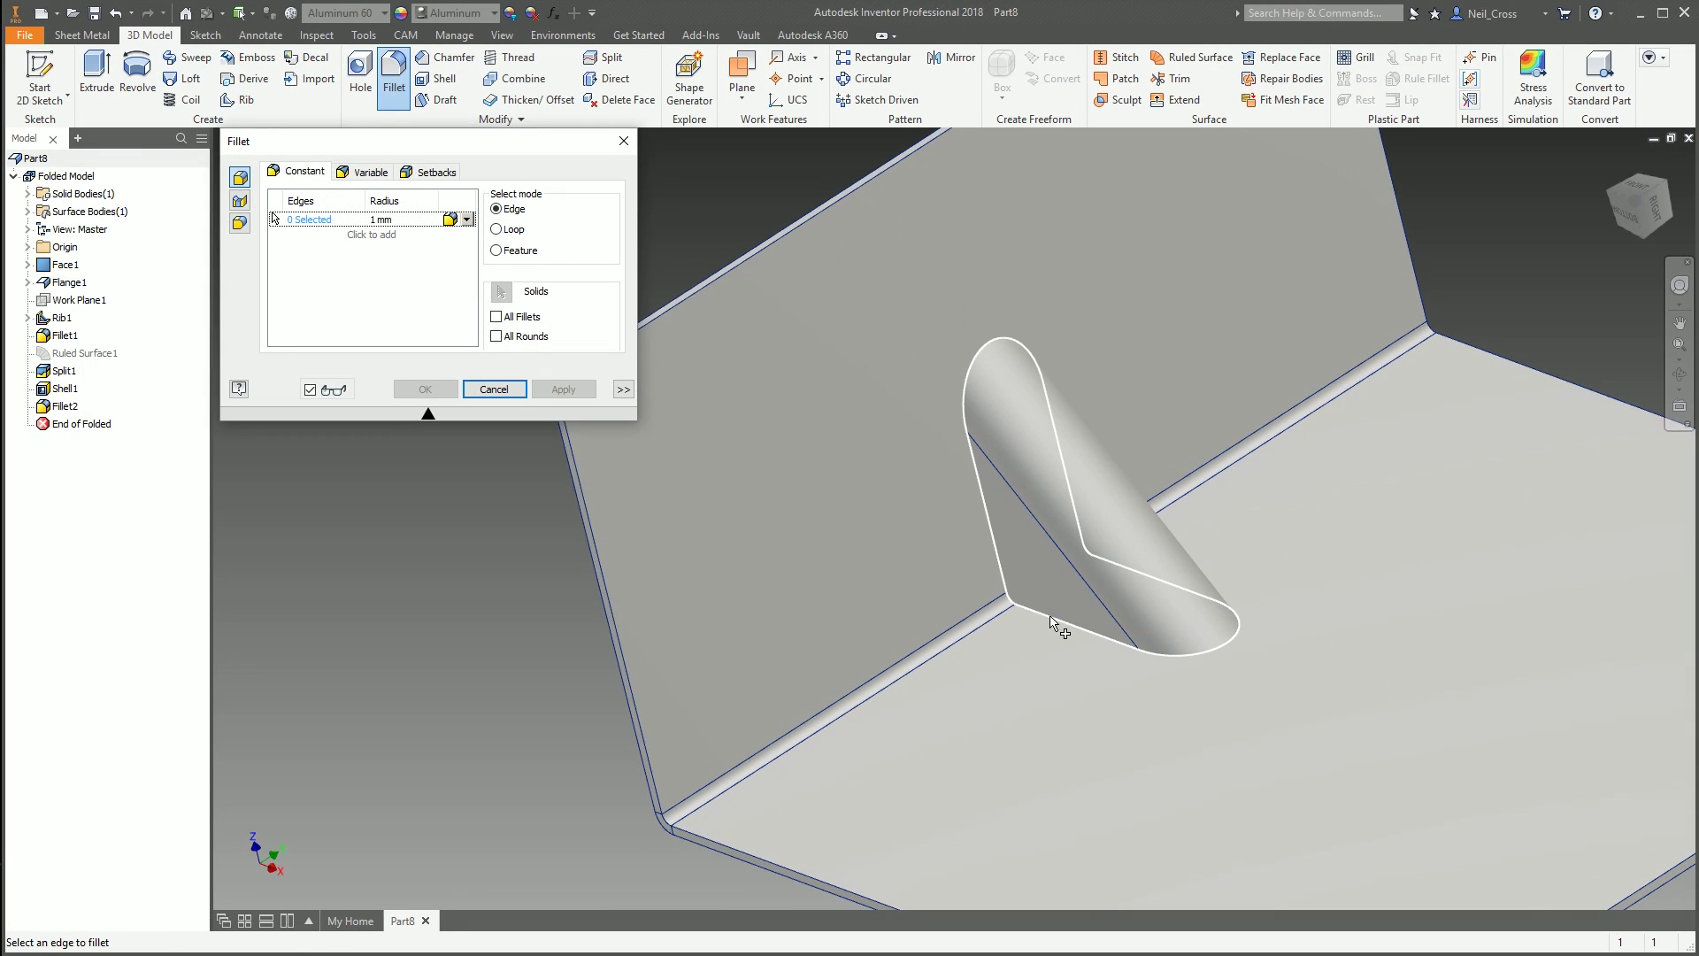
left_click(1053, 624)
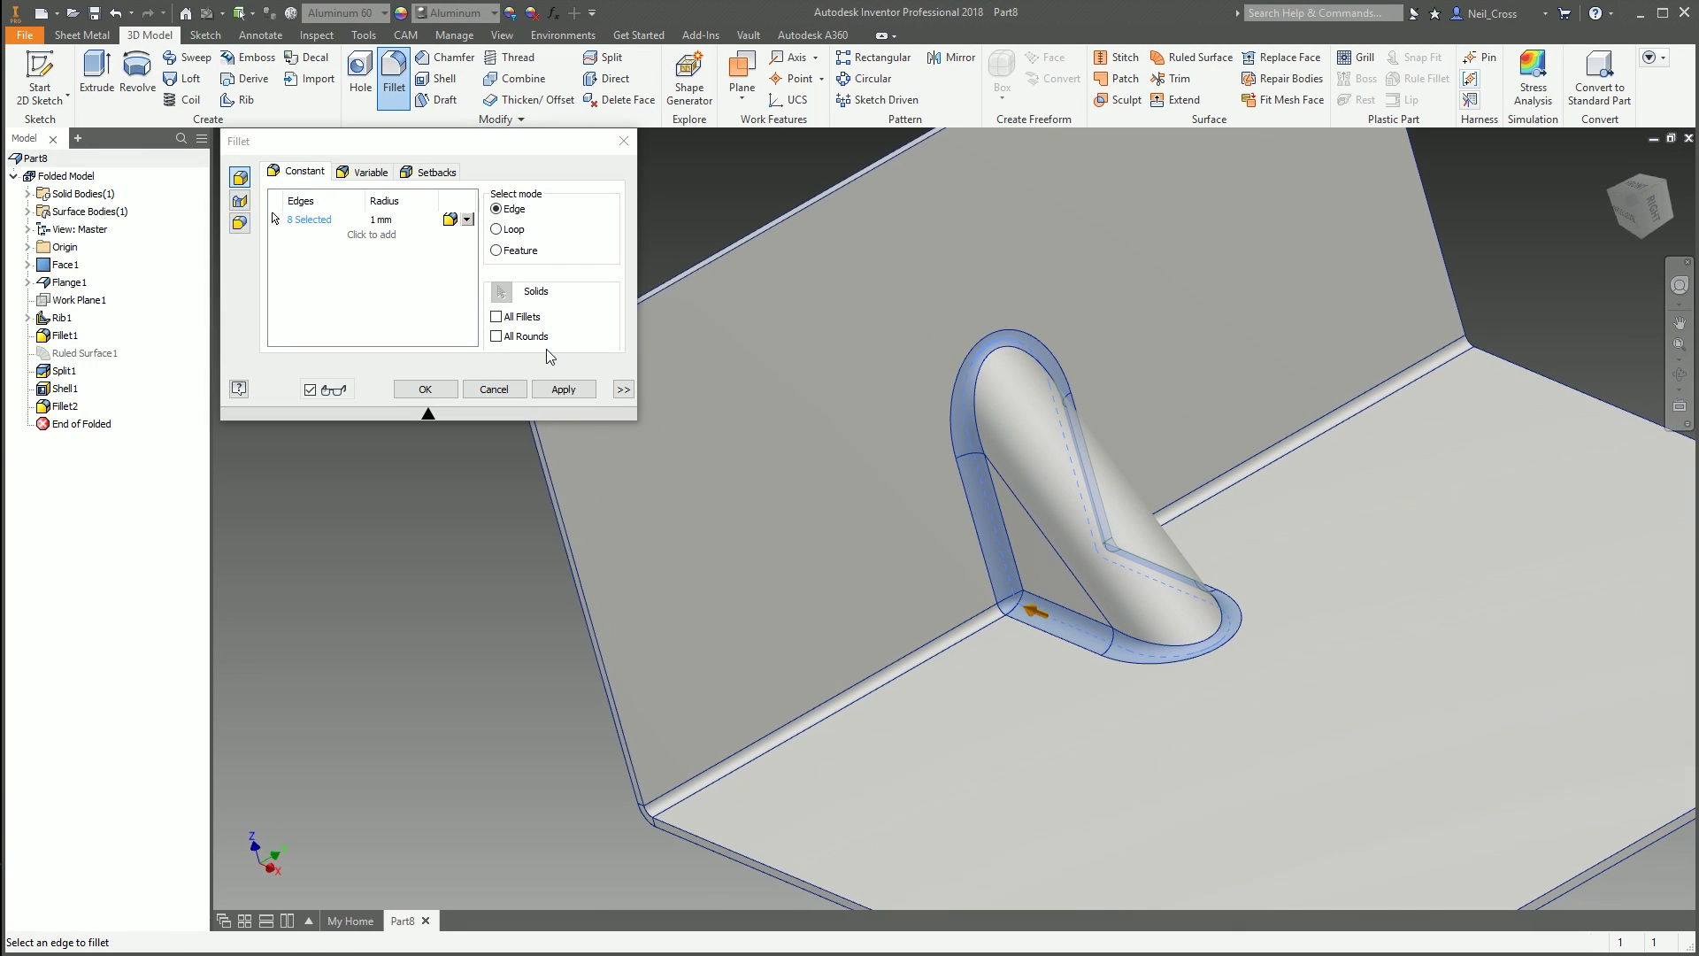
left_click(425, 389)
middle_click_drag(425, 390, 384, 188, "shift")
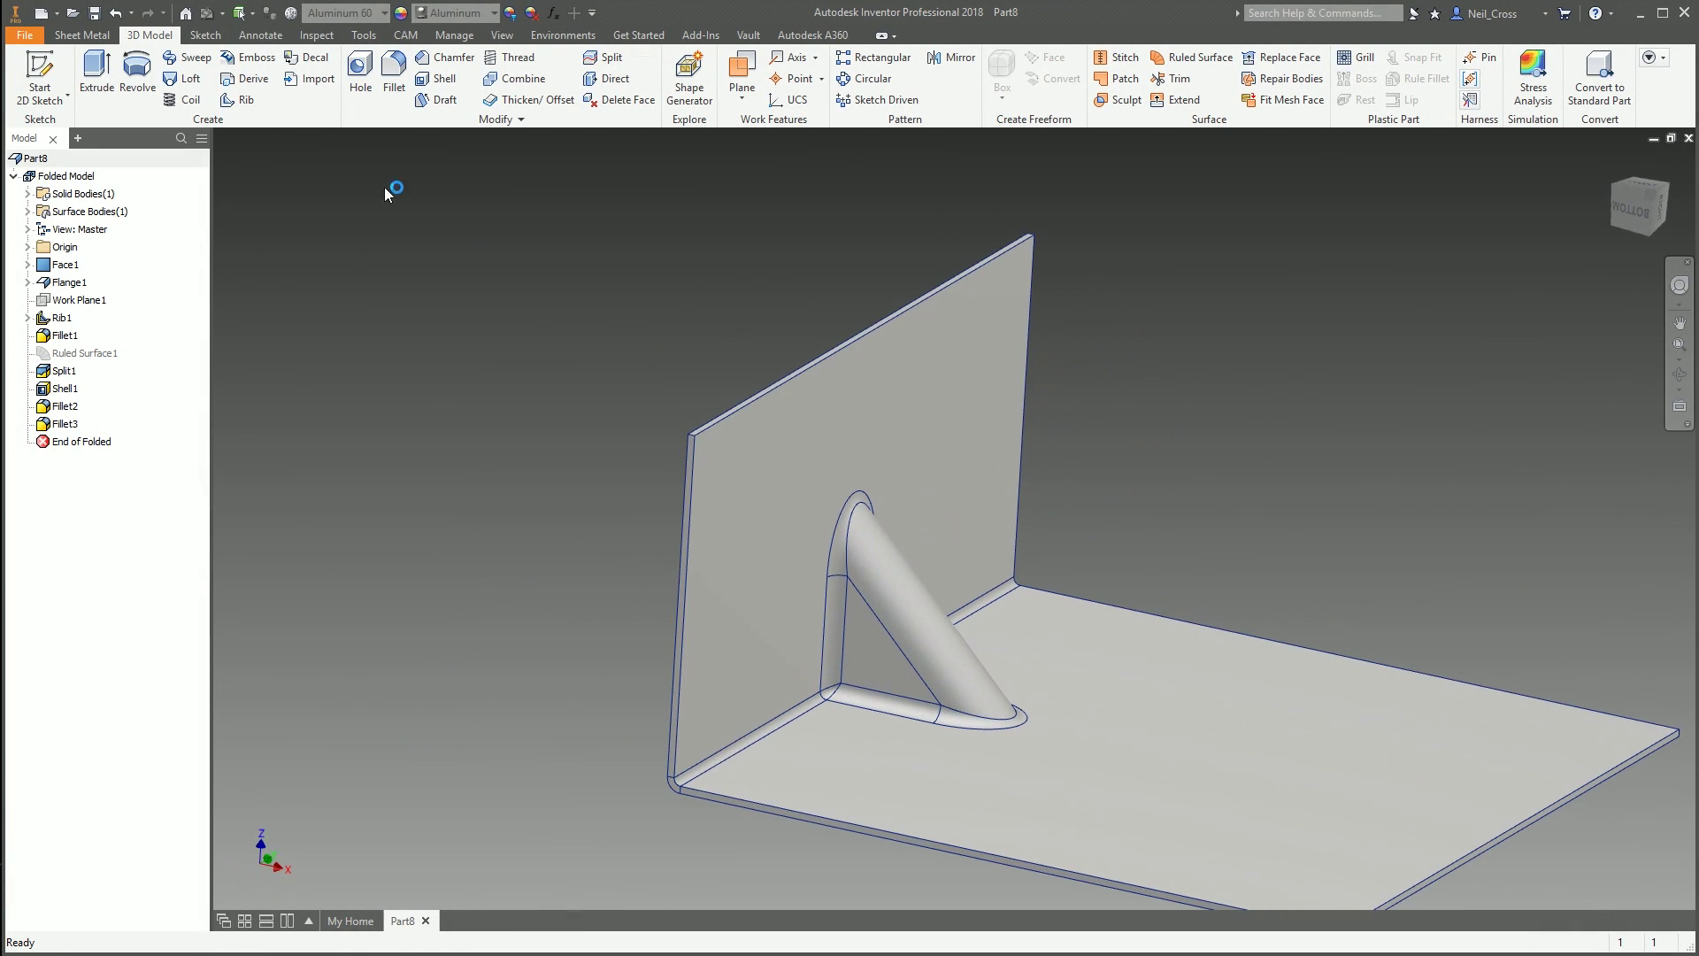
Create the bracket's flat pattern and return to the folded model
left_click(102, 37)
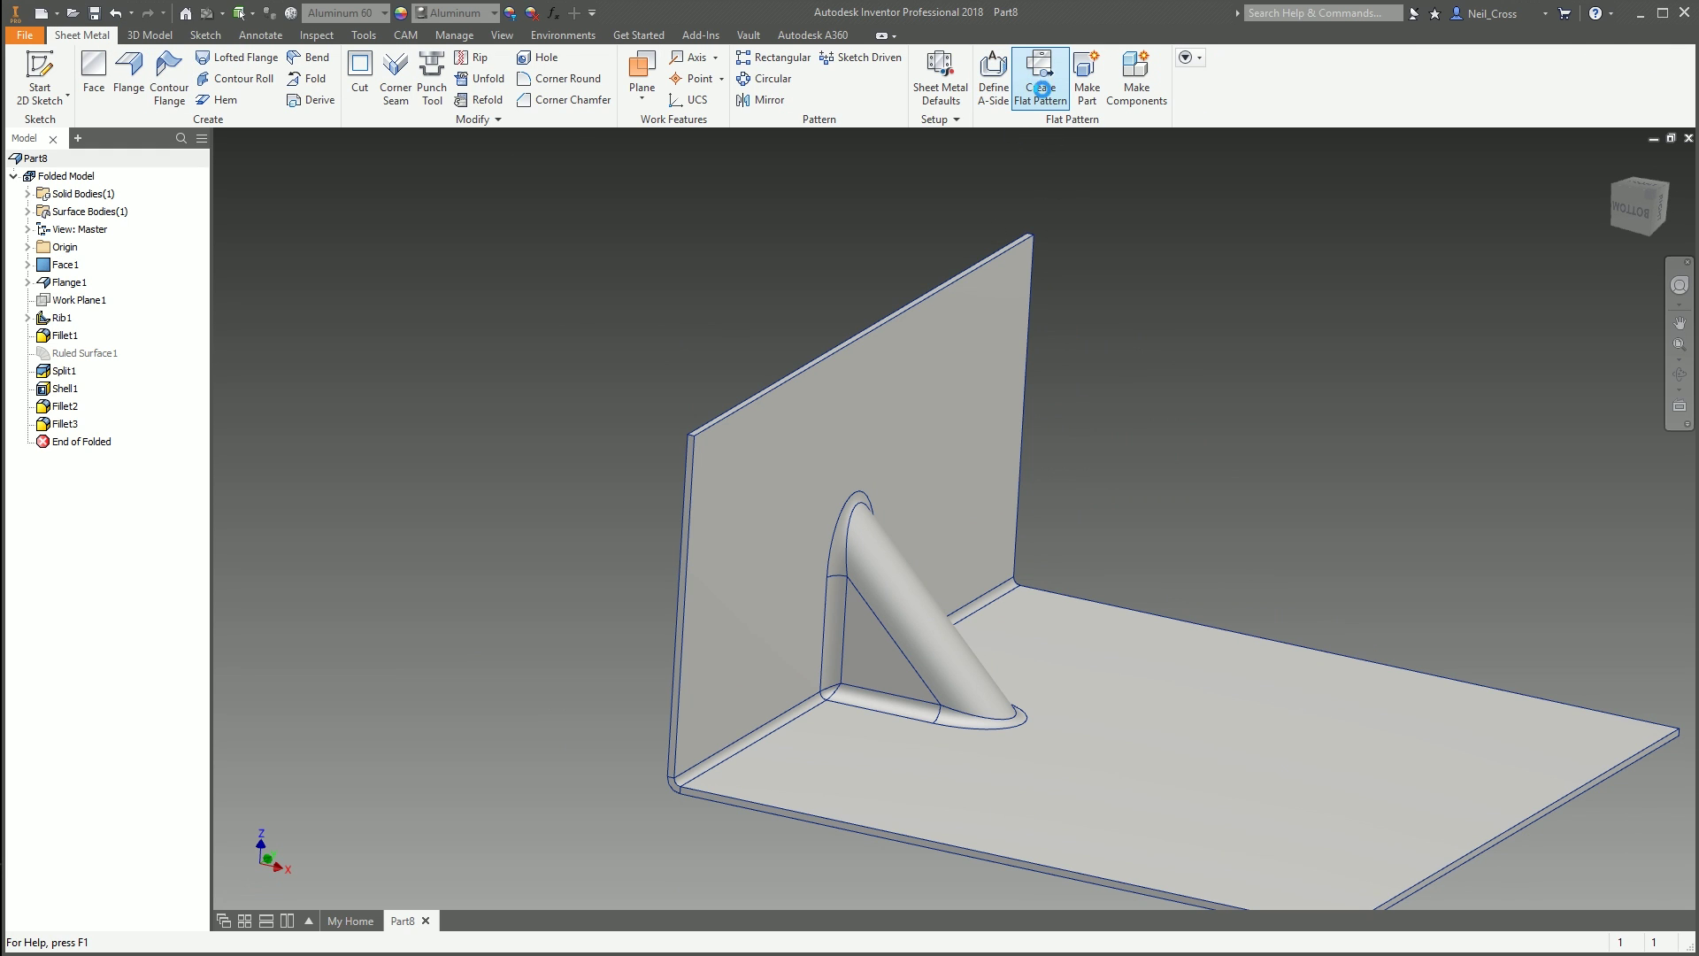
left_click(1041, 88)
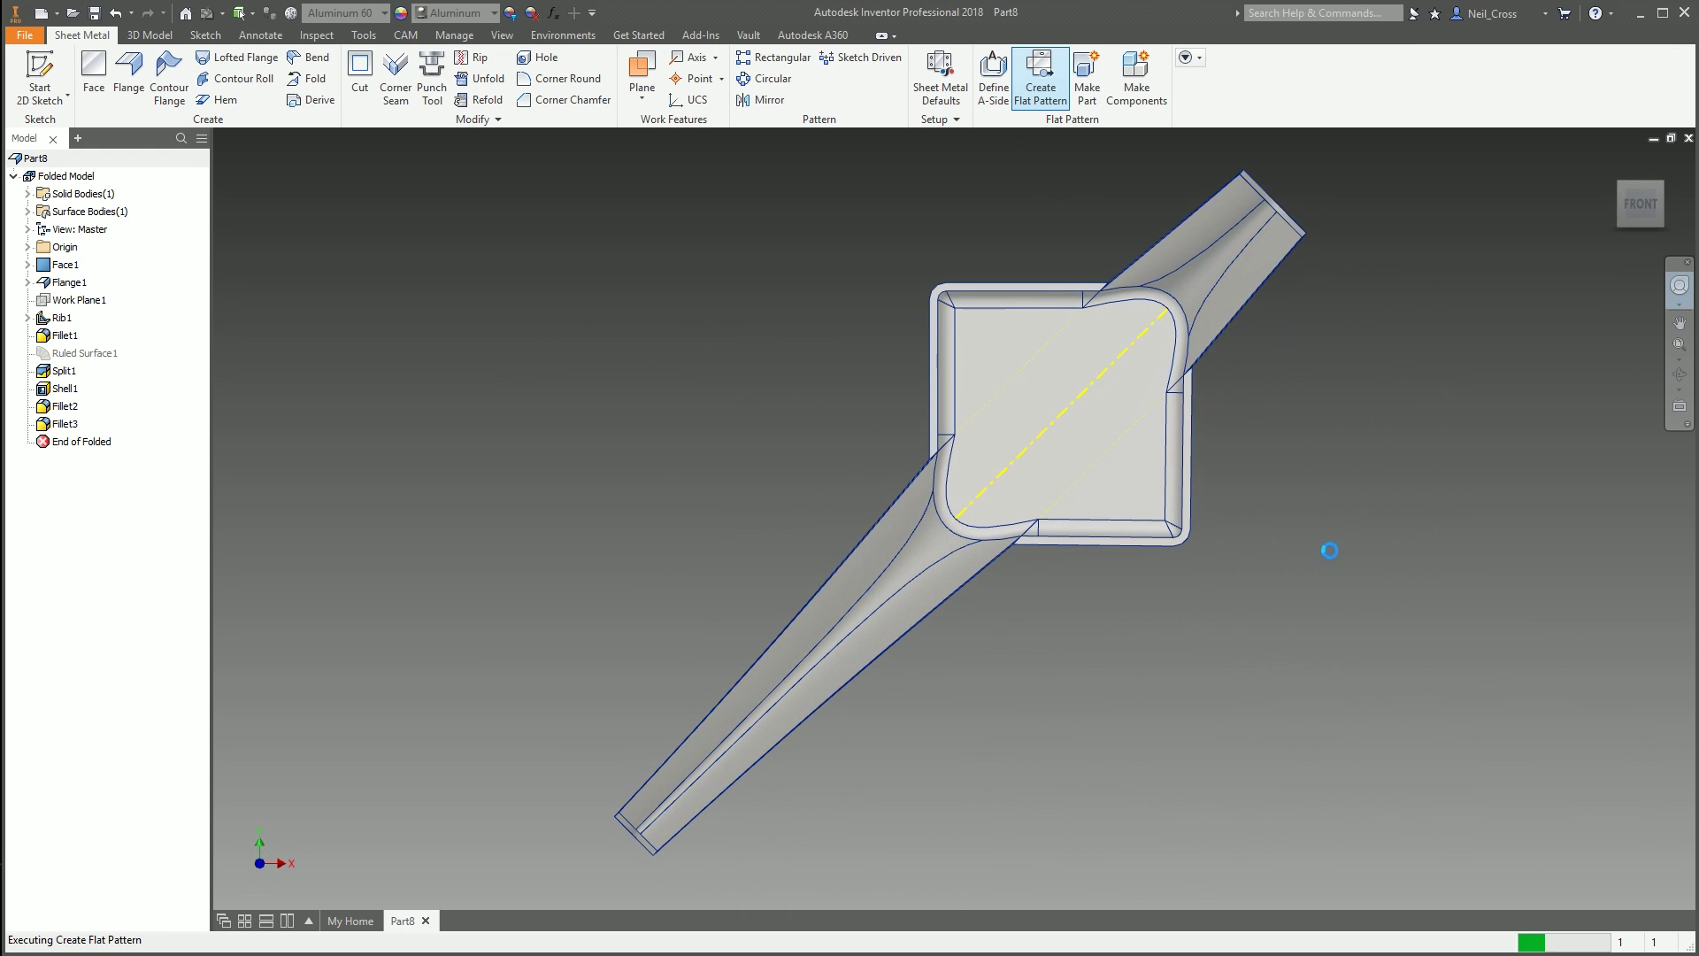
middle_click_drag(1258, 556, 1294, 555, "shift")
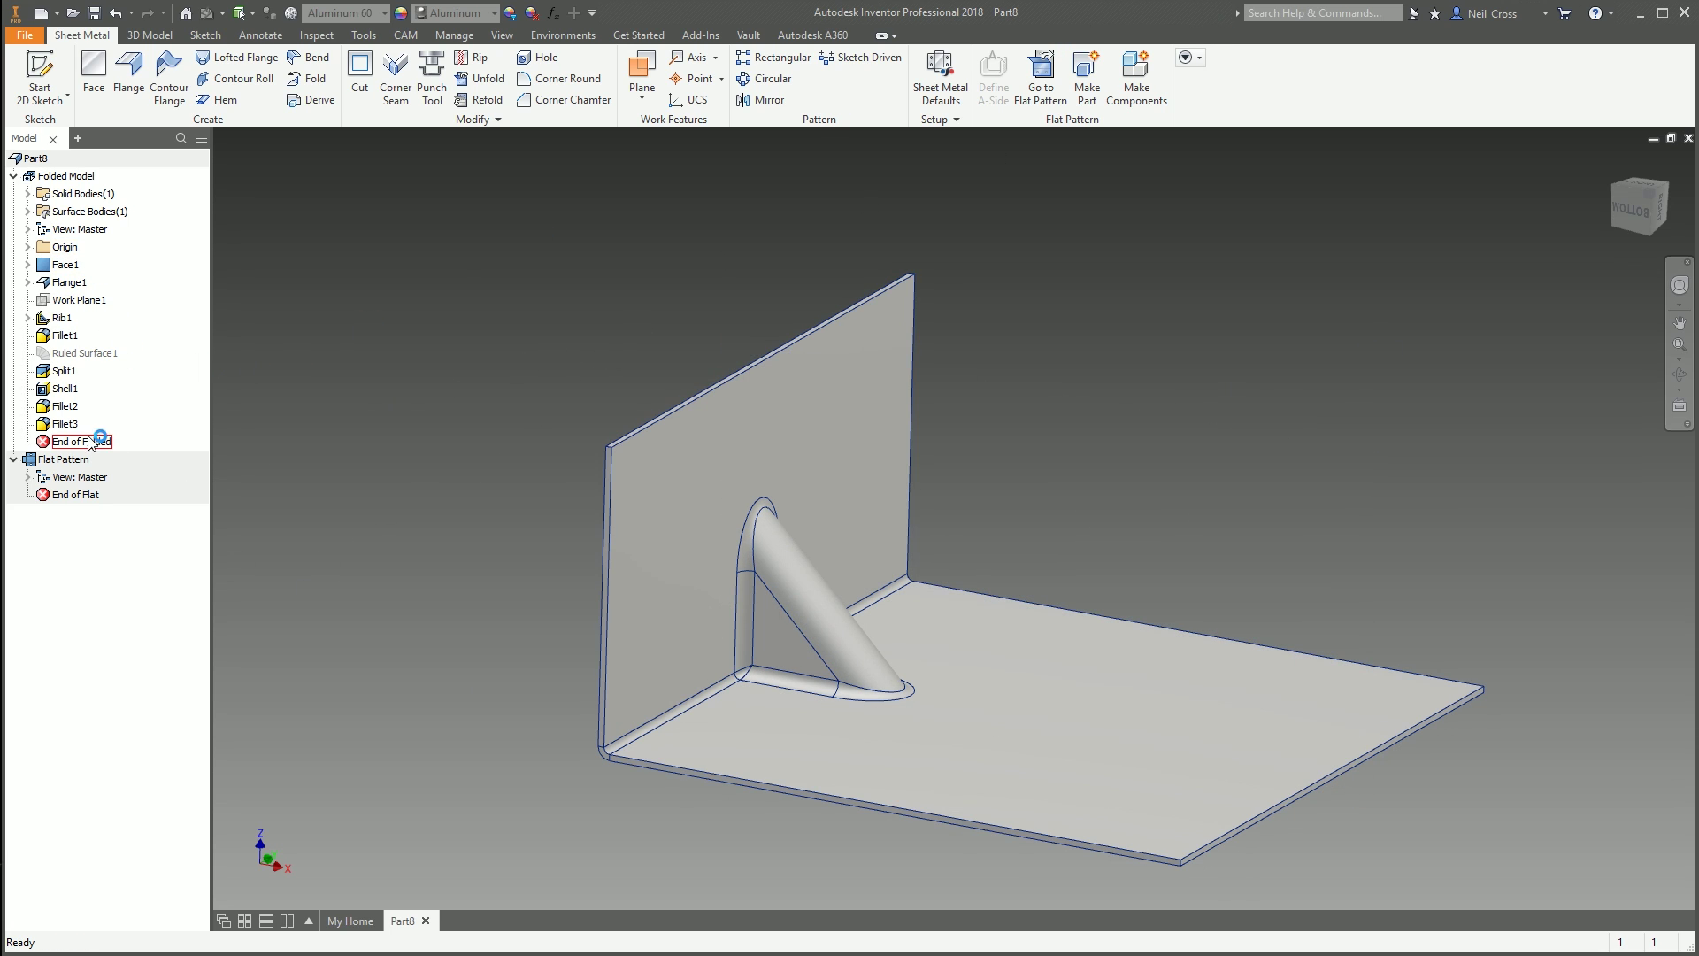
Edit the rib's sketch by moving its sloped line outward from the bend, finish the sketch and inspect the updated gusset
left_click(28, 318)
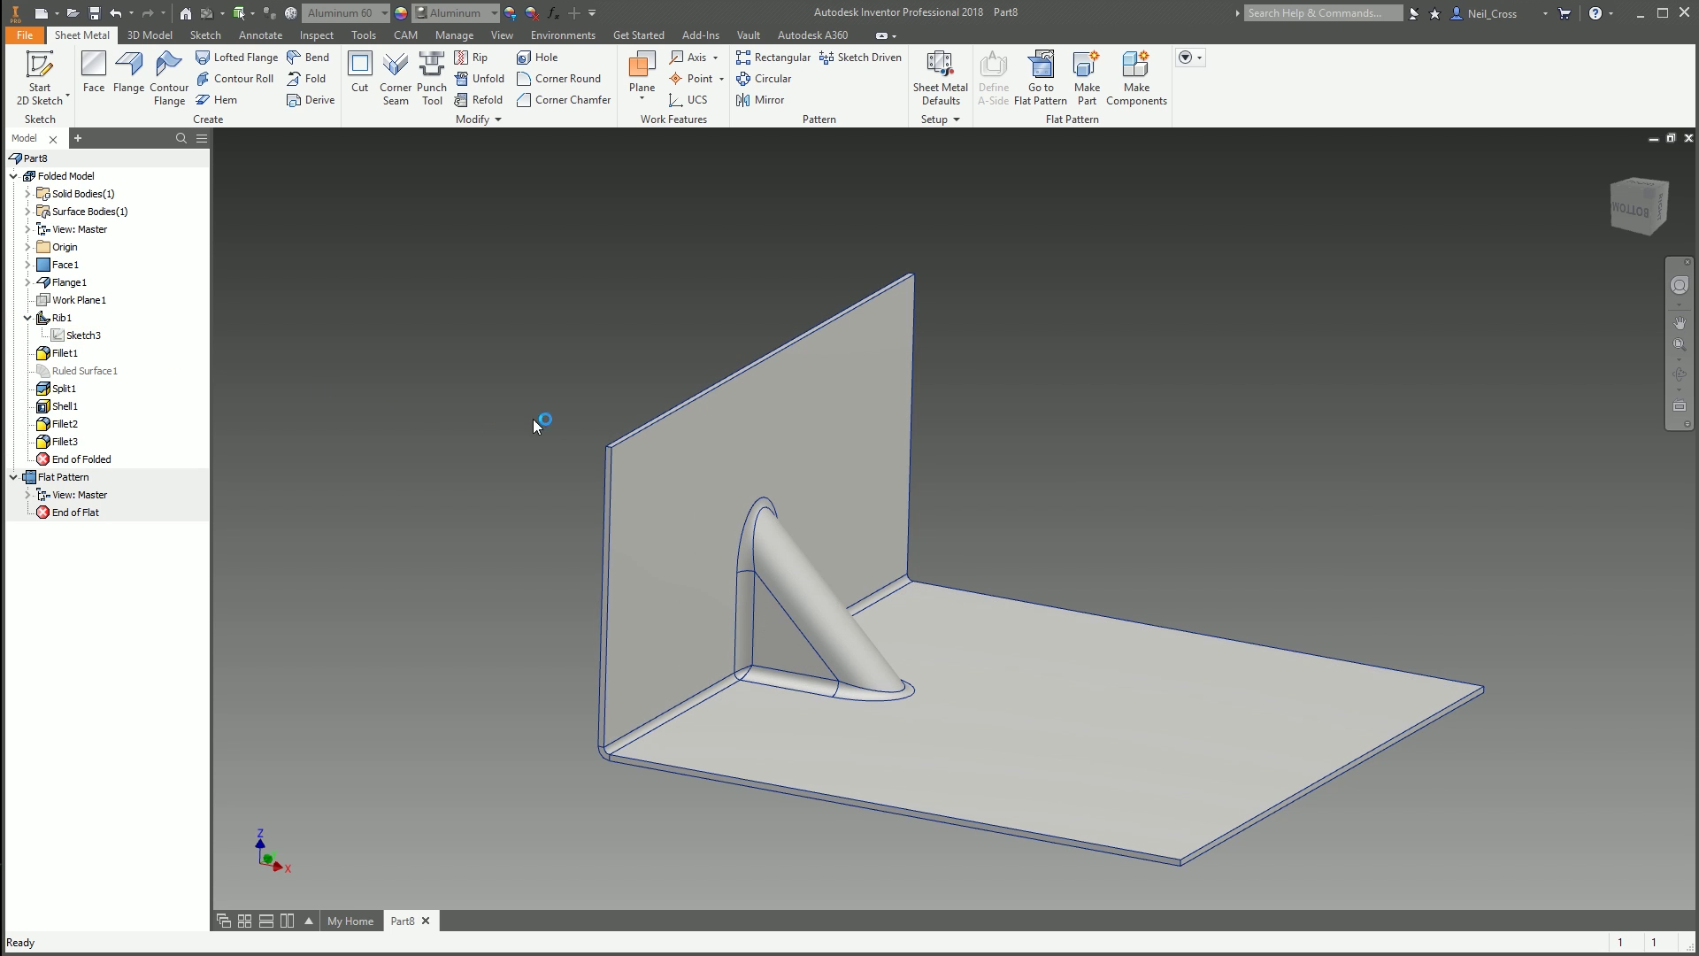
double_click(83, 335)
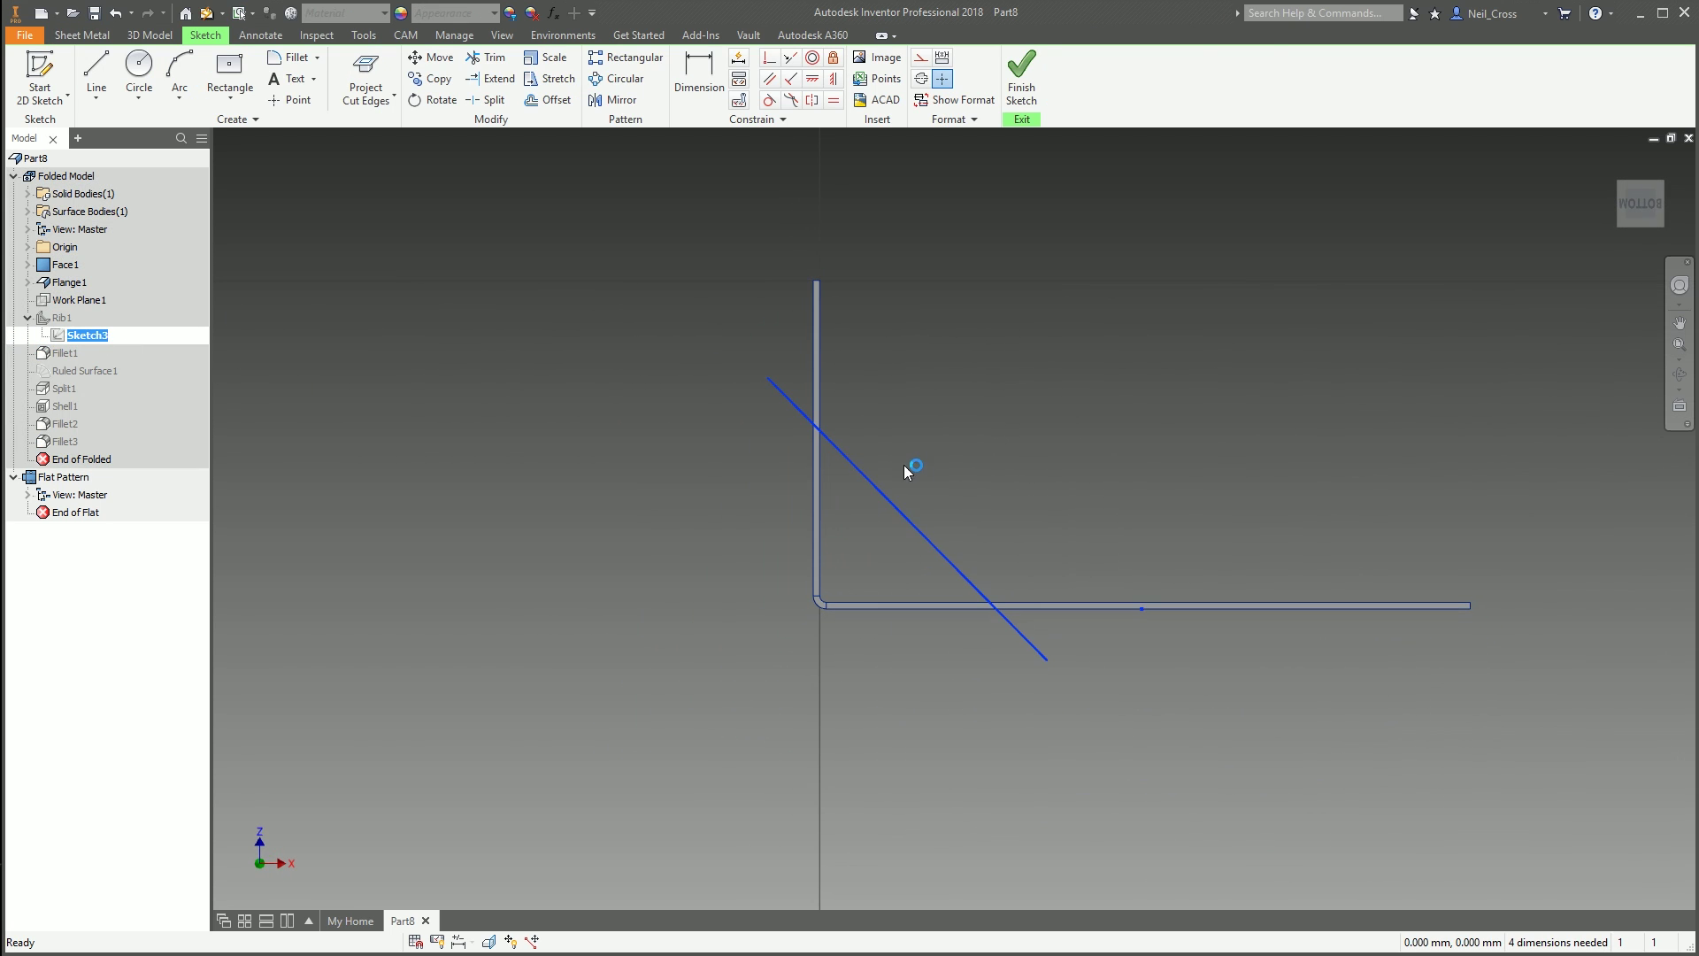
left_click_drag(872, 479, 885, 455)
left_click(1023, 78)
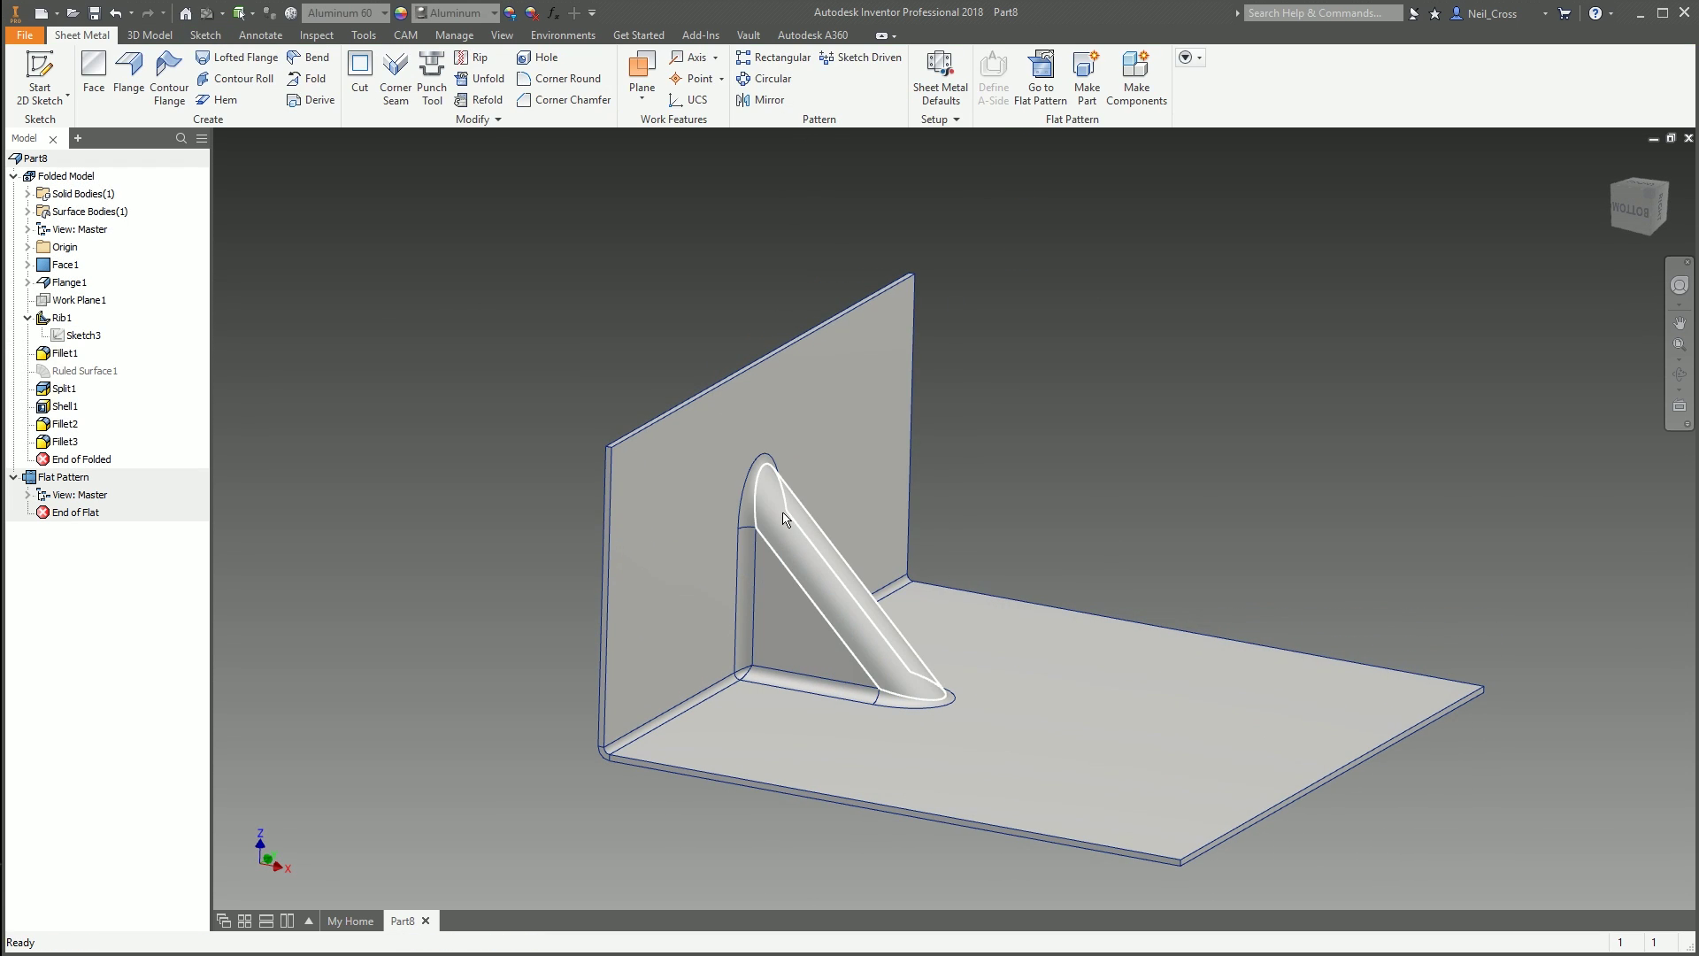
scroll(1100, 431, "up", 1)
middle_click_drag(1093, 433, 1287, 450, "shift")
scroll(939, 529, "down", 3)
scroll(1440, 458, "down", 3)
key("F6")
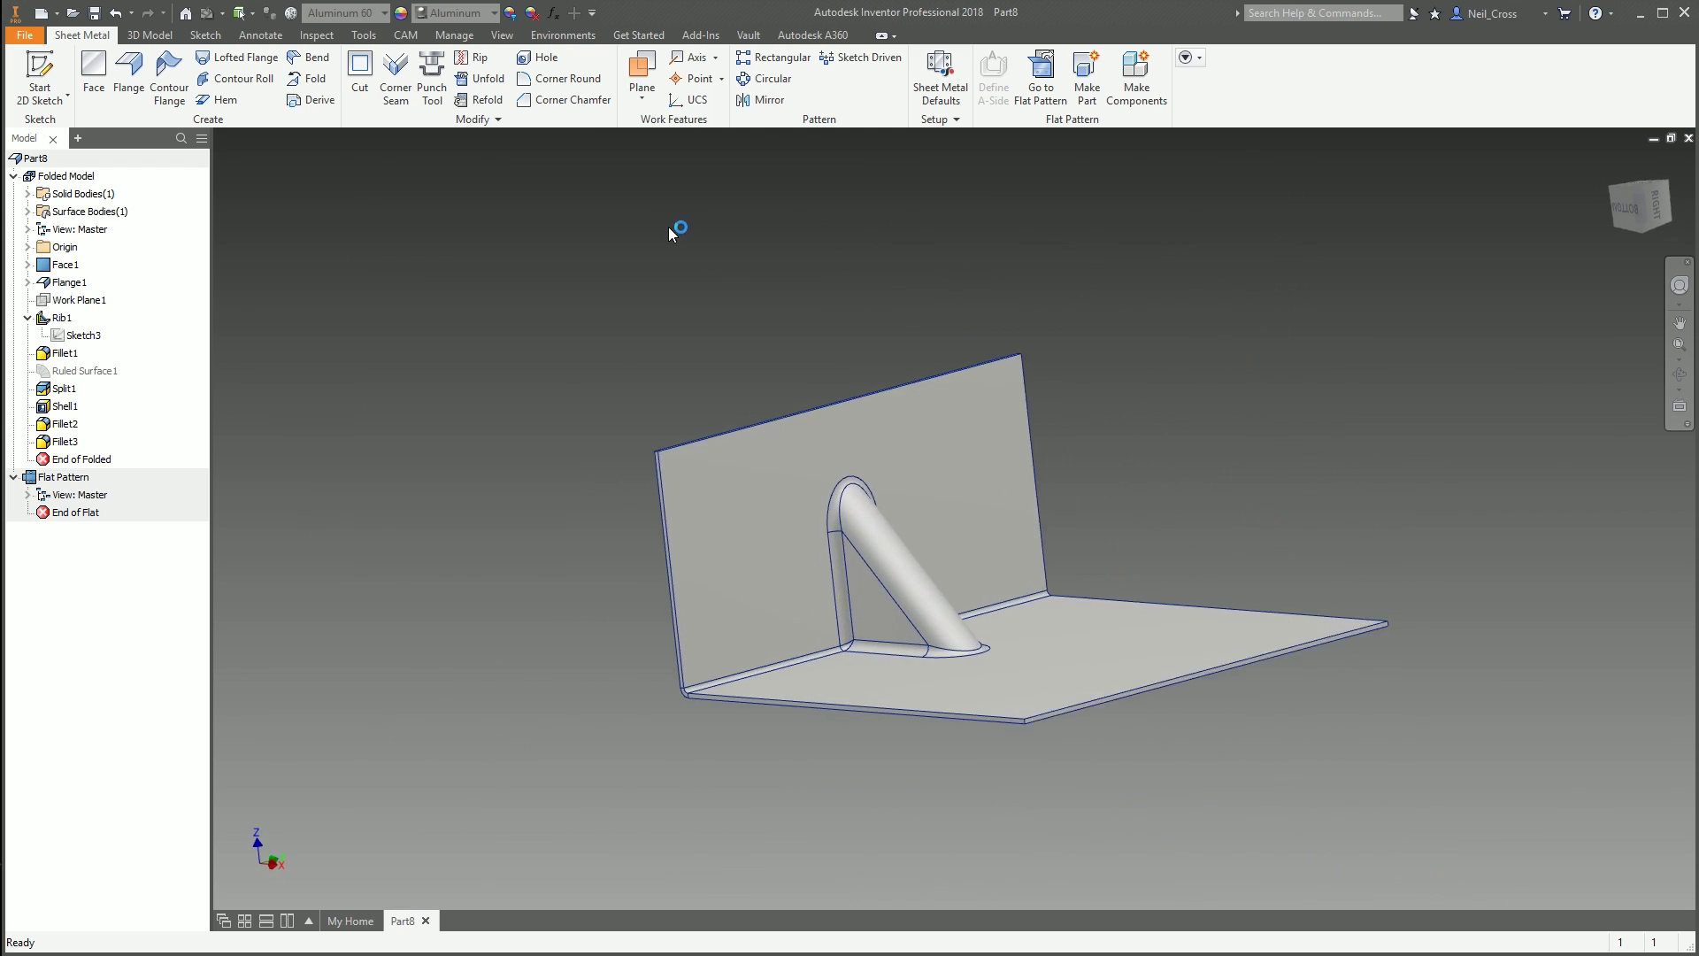